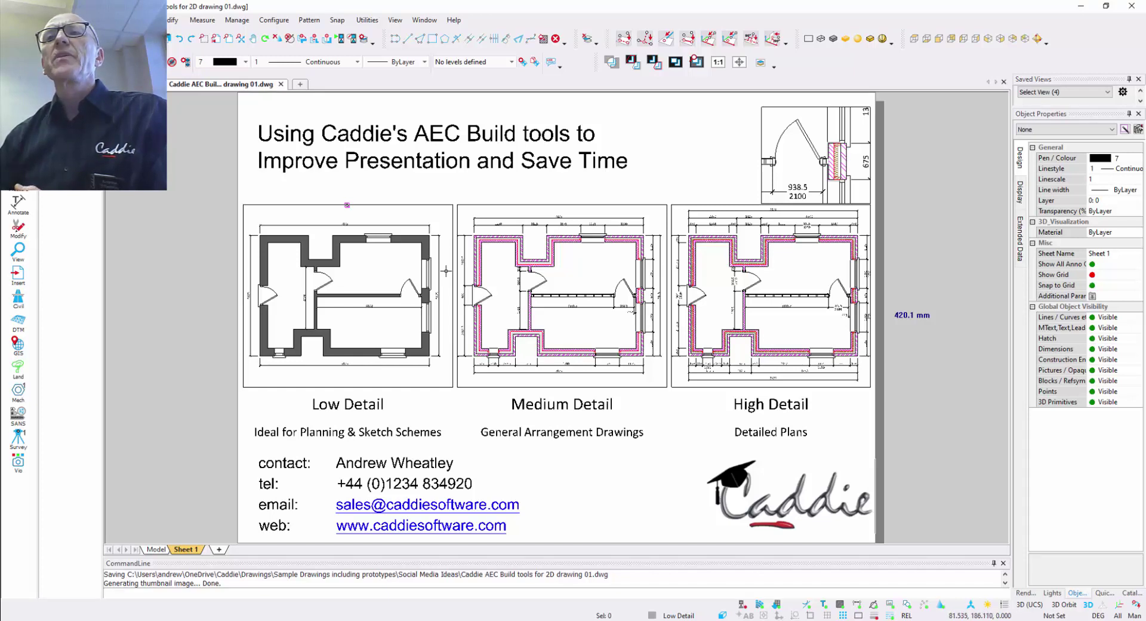
- Show the Low Detail saved view of the sheet, followed by the Medium Detail saved view
left_click(1107, 91)
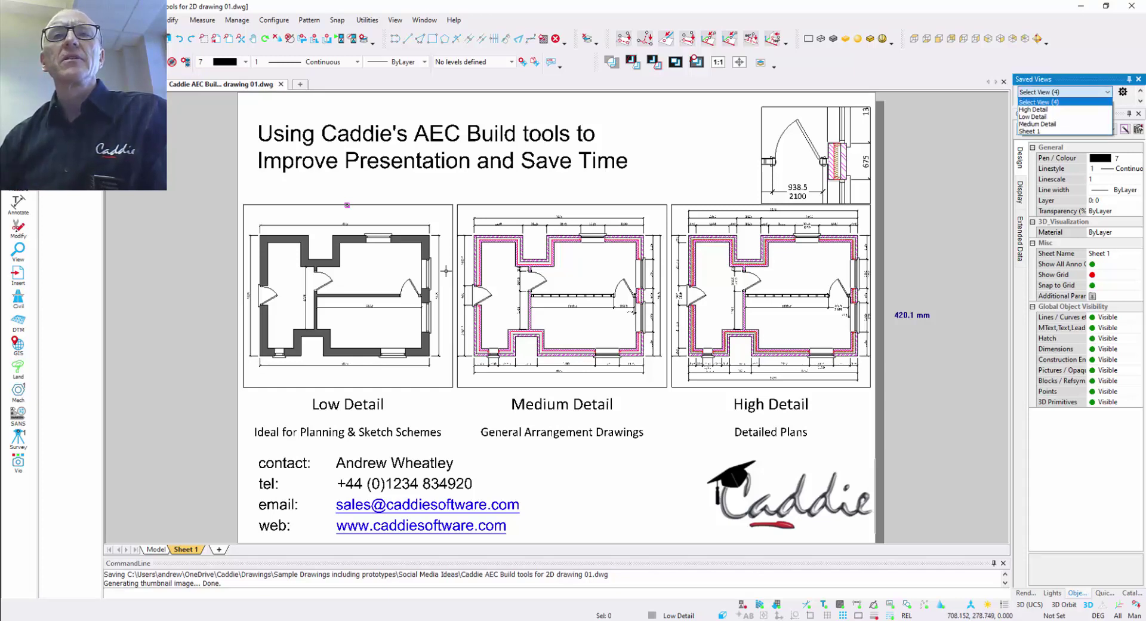
left_click(1051, 113)
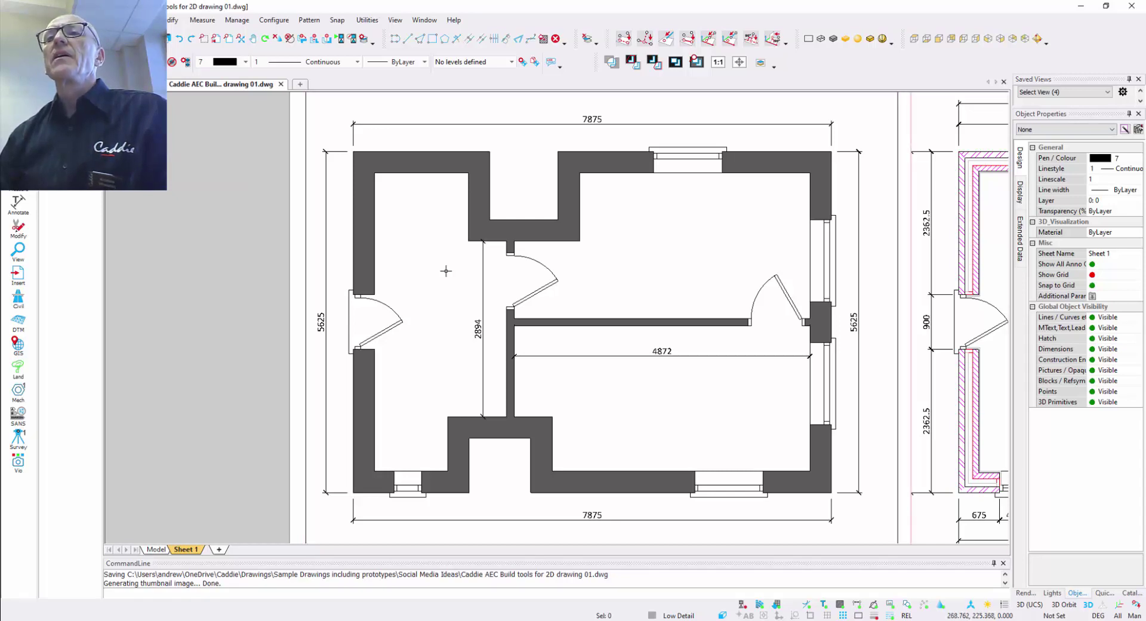
left_click(1062, 91)
key("Down")
key("Down")
key("Down")
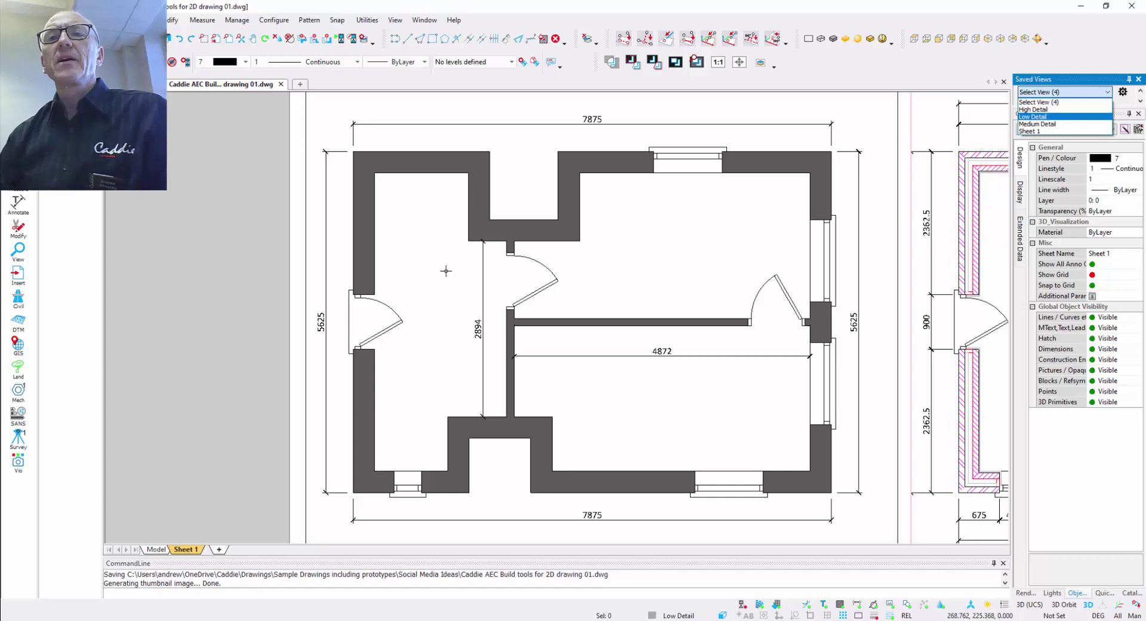
key("Return")
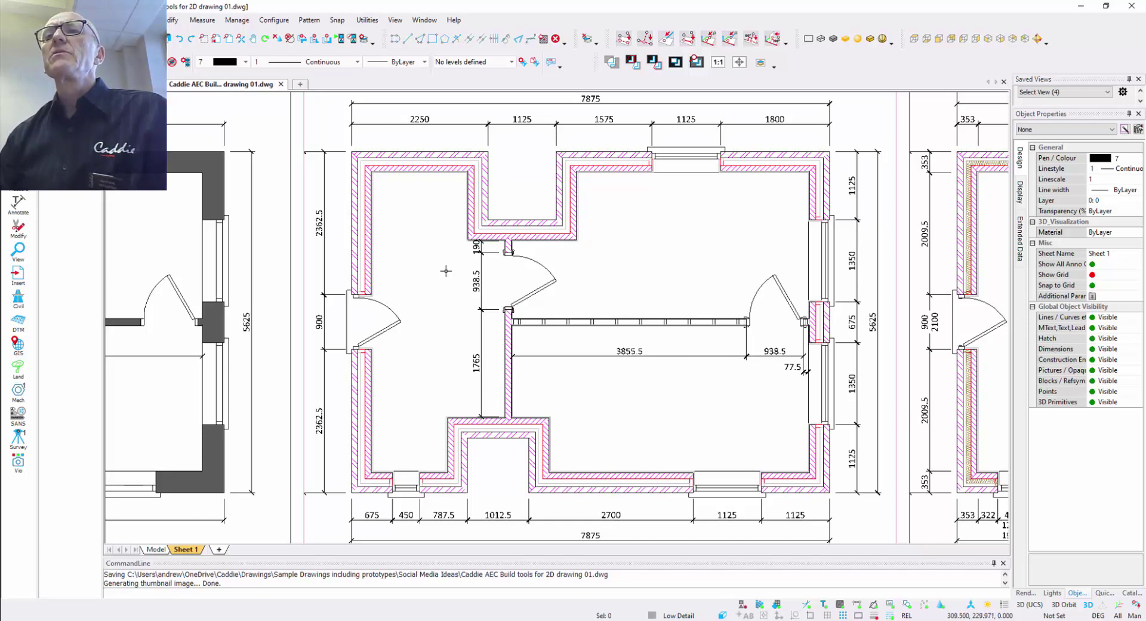
- Examine the High Detail saved view and the enlarged door detail above it, and return to the full Sheet 1 view
left_click(1064, 91)
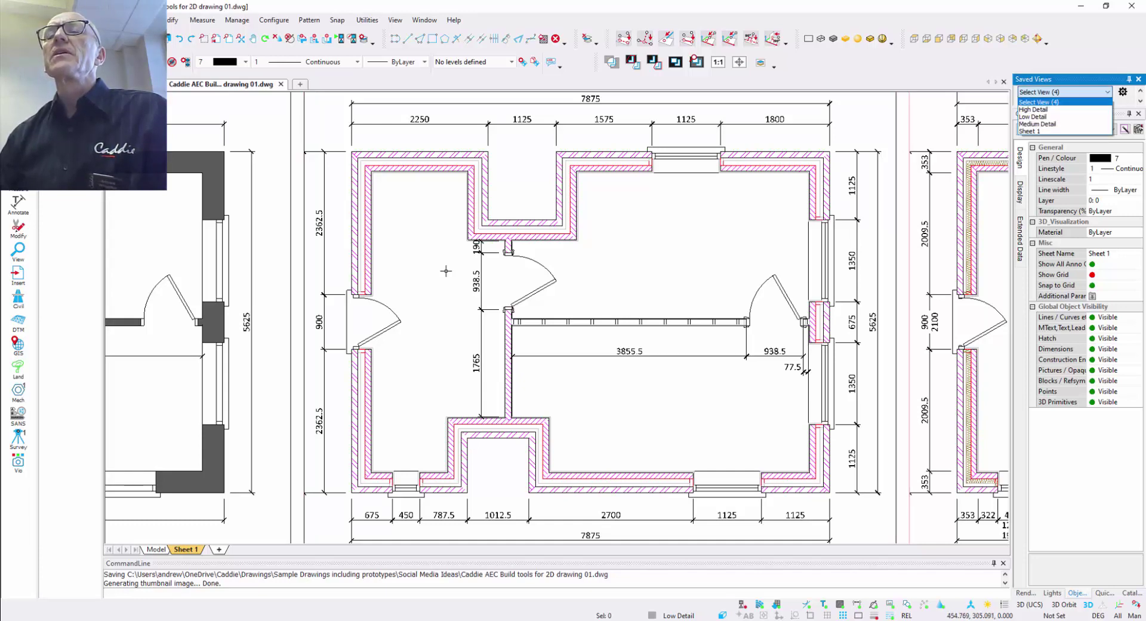
left_click(1035, 116)
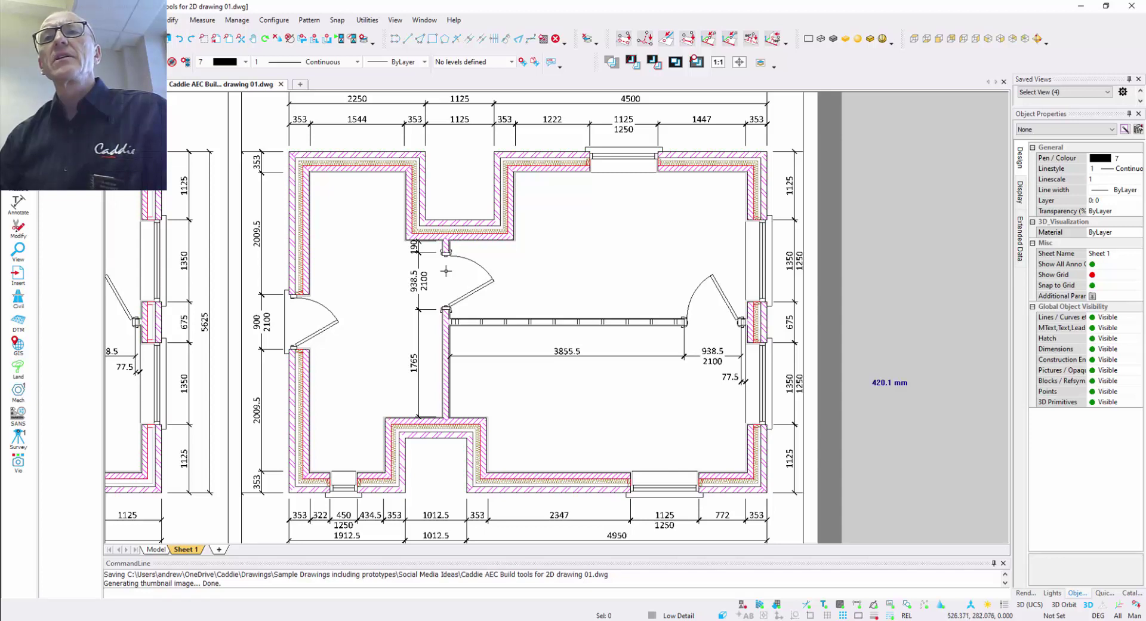
middle_click_drag(445, 271, 445, 517)
scroll(445, 271, "up", 3)
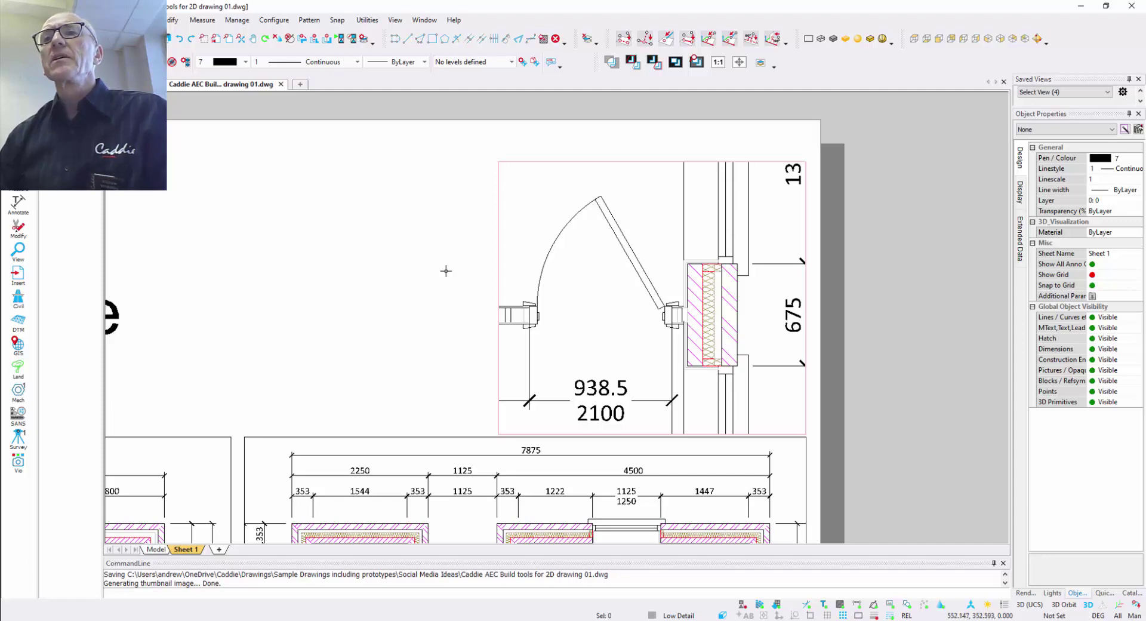
left_click(1064, 92)
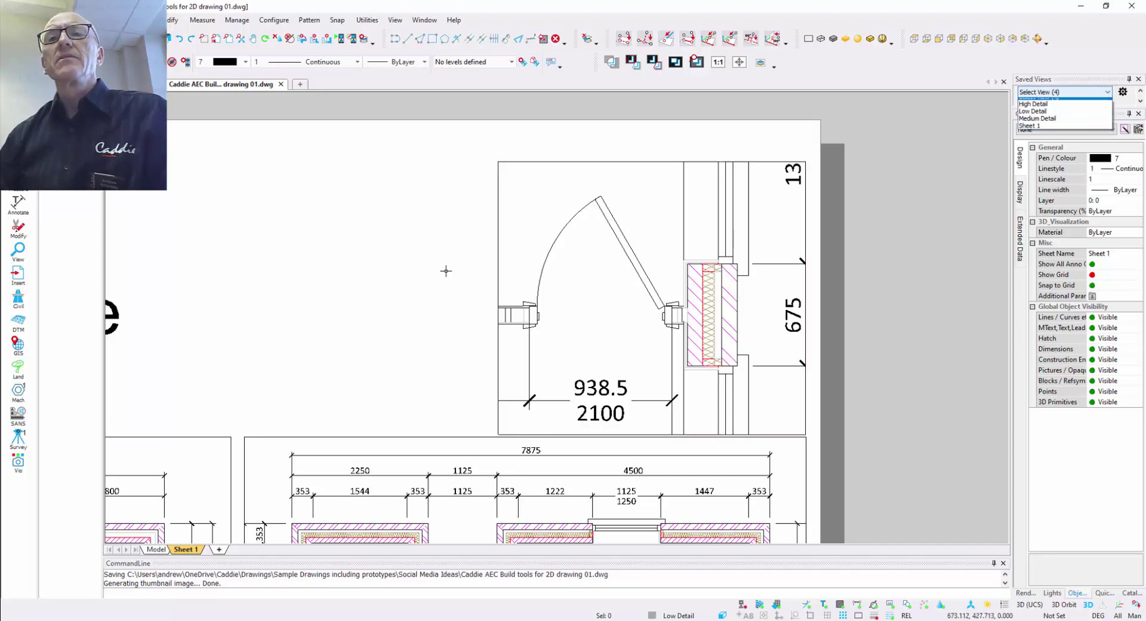
left_click(1064, 132)
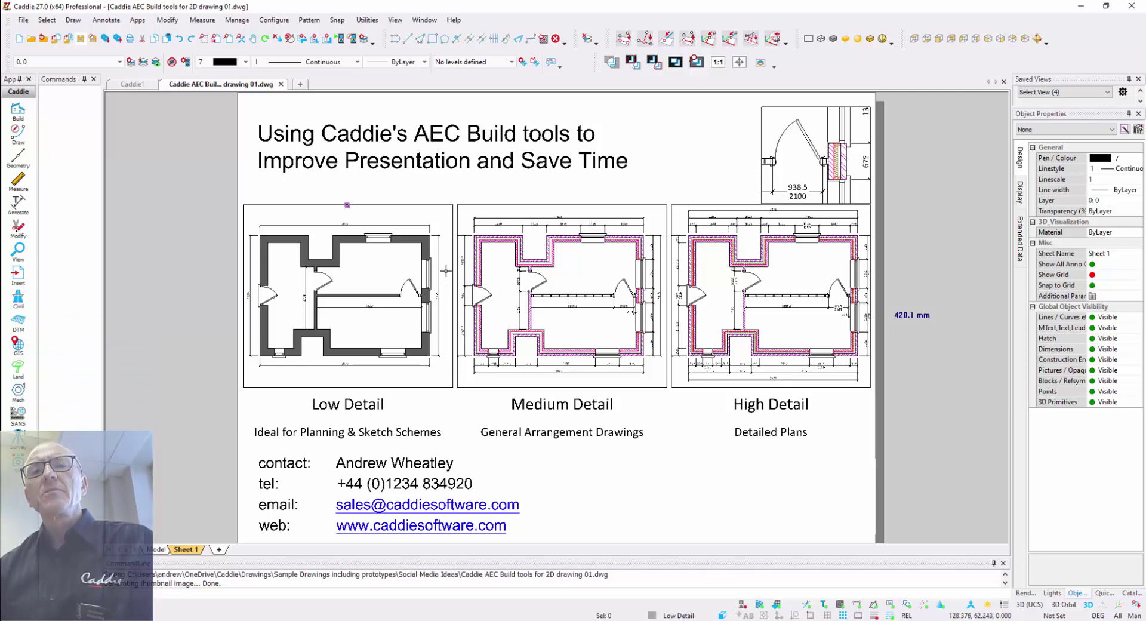
- In the model's plan view, draw a freehand zigzag polyline across the two right-hand rooms and check it on Sheet 1
left_click(157, 549)
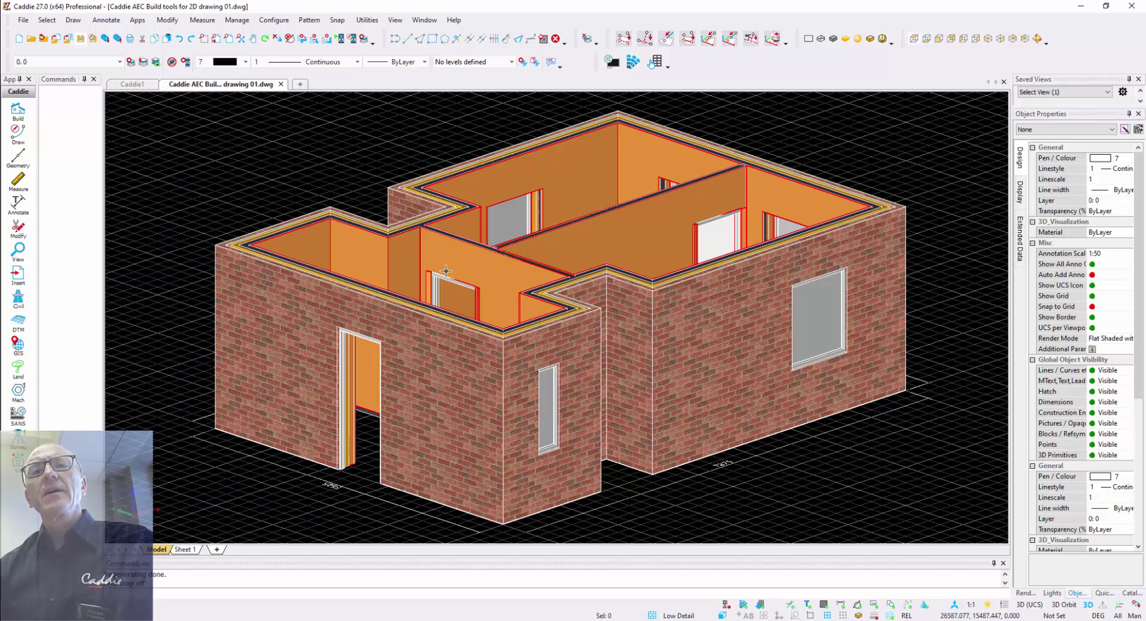
left_click(913, 38)
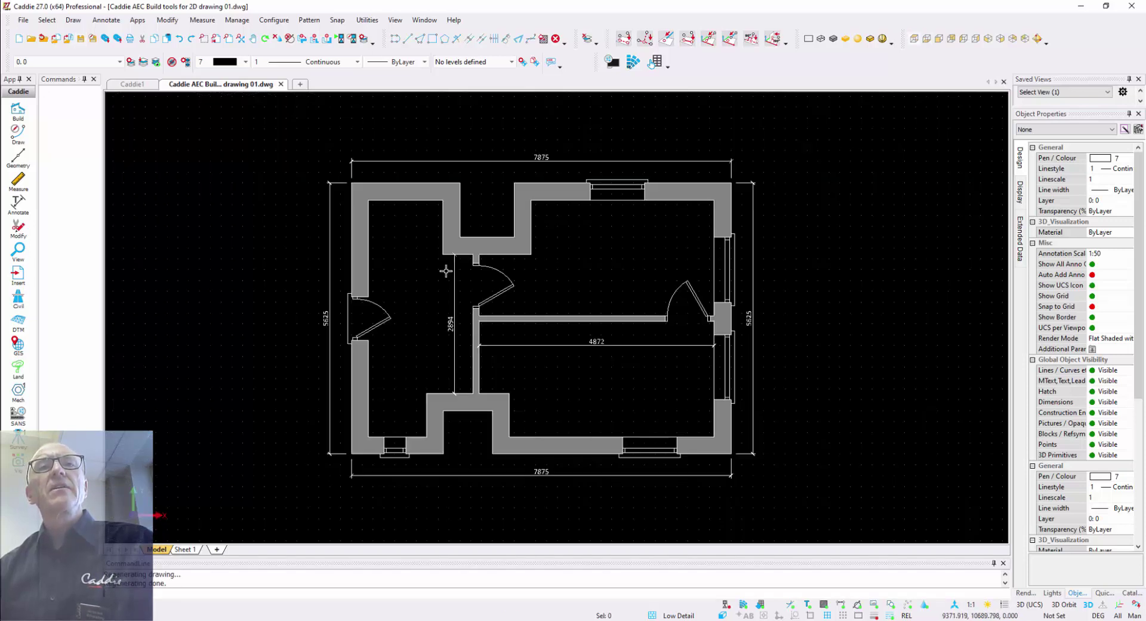
left_click(18, 134)
left_click(54, 111)
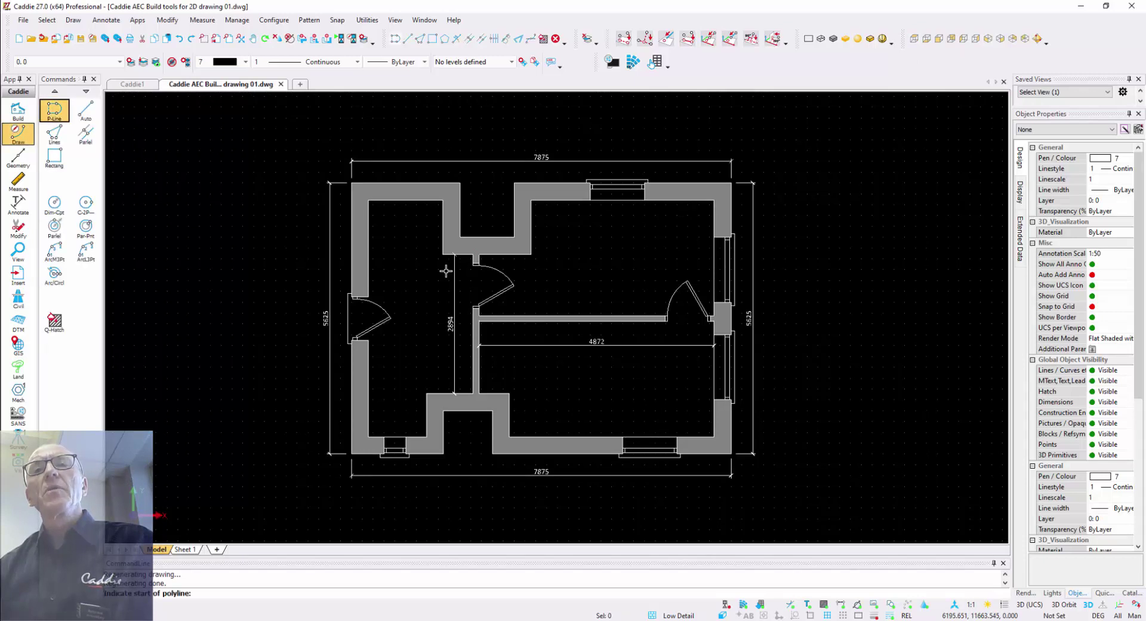
left_click(544, 295)
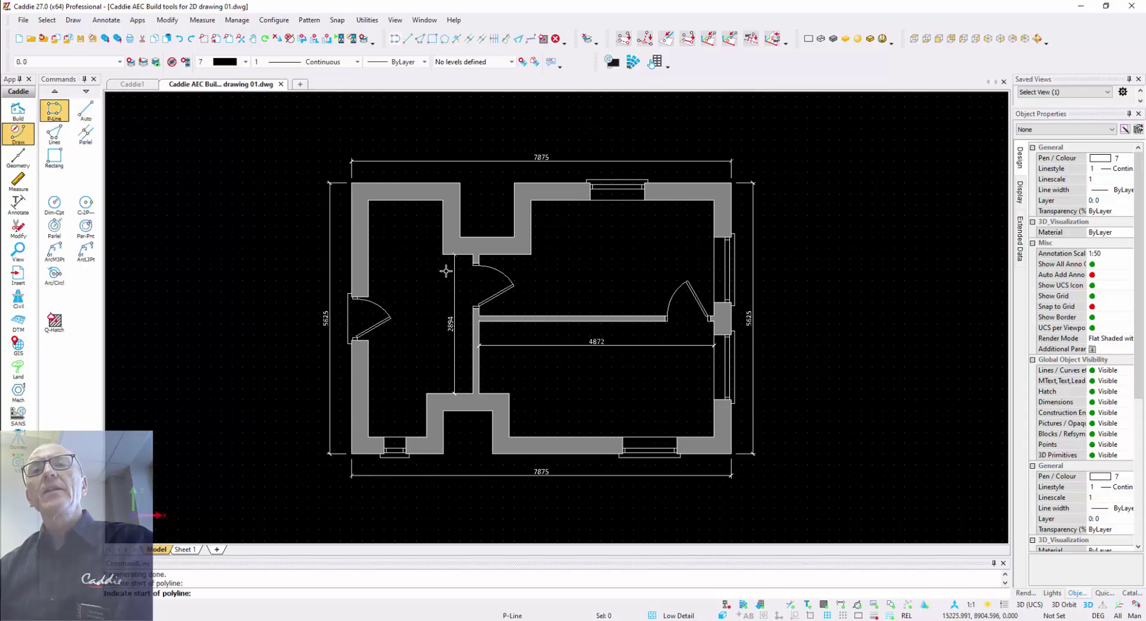
left_click(574, 230)
left_click(593, 285)
left_click(624, 229)
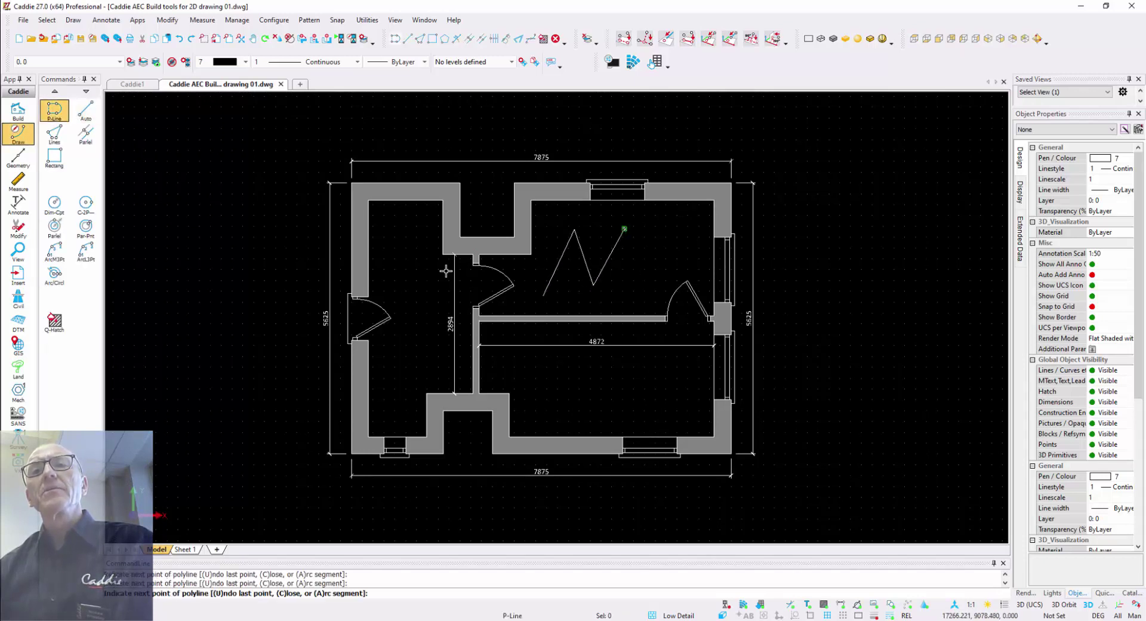
left_click(642, 286)
left_click(661, 234)
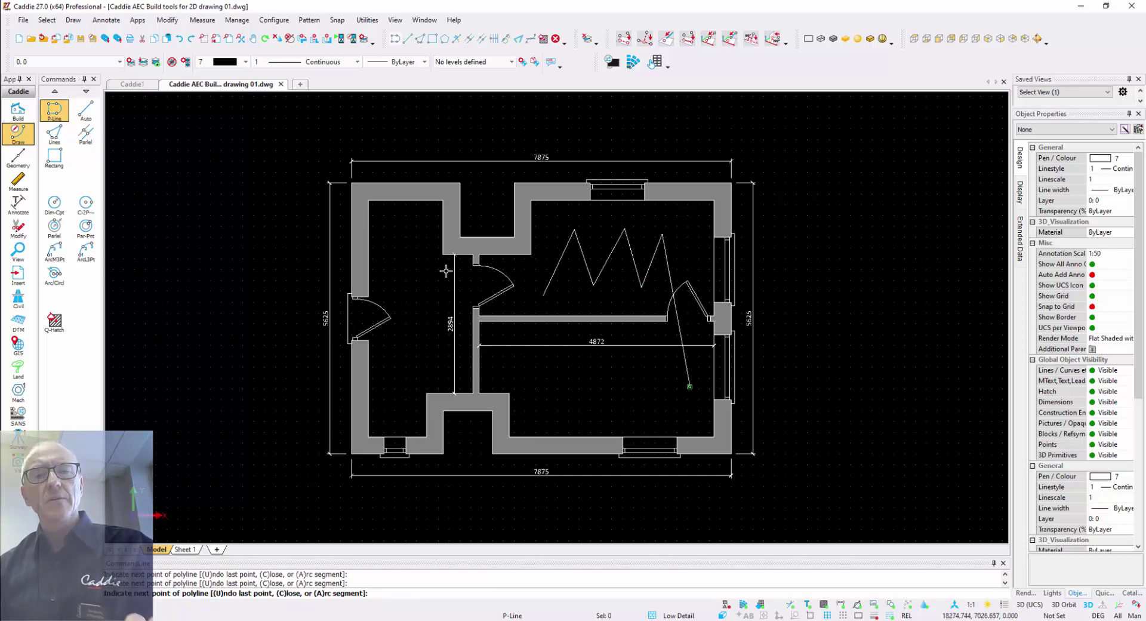
left_click(689, 386)
key("Escape")
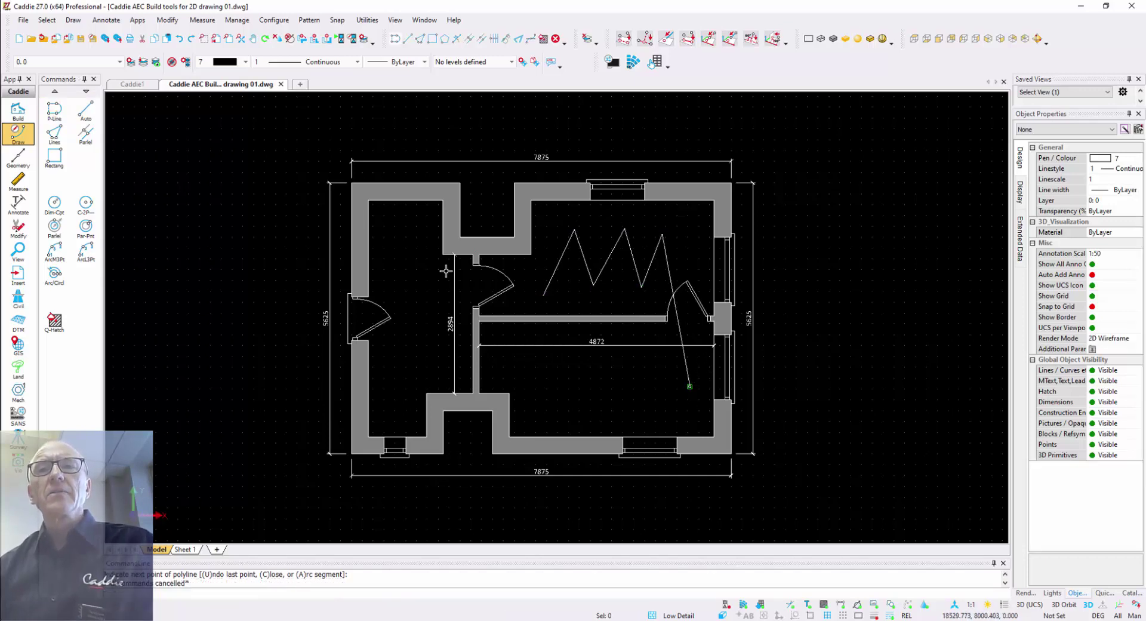
key("ctrl+Page_Down")
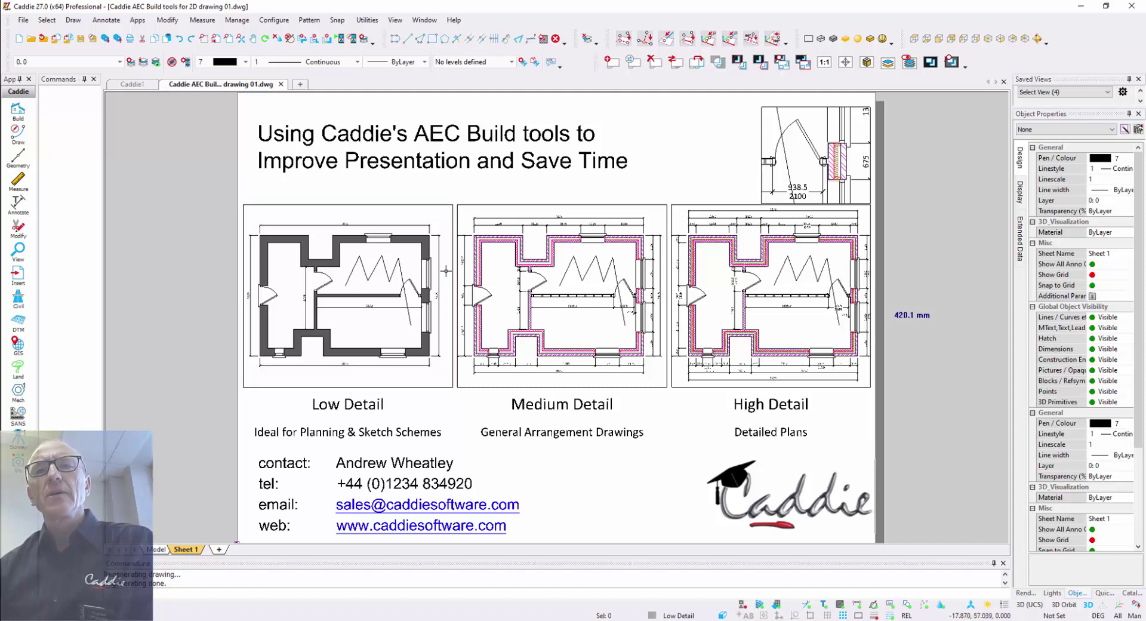
- Move the lower-right room's bottom window about 1655 mm left along its wall in the model, and check the High Detail plan on Sheet 1
key("ctrl+Page_Up")
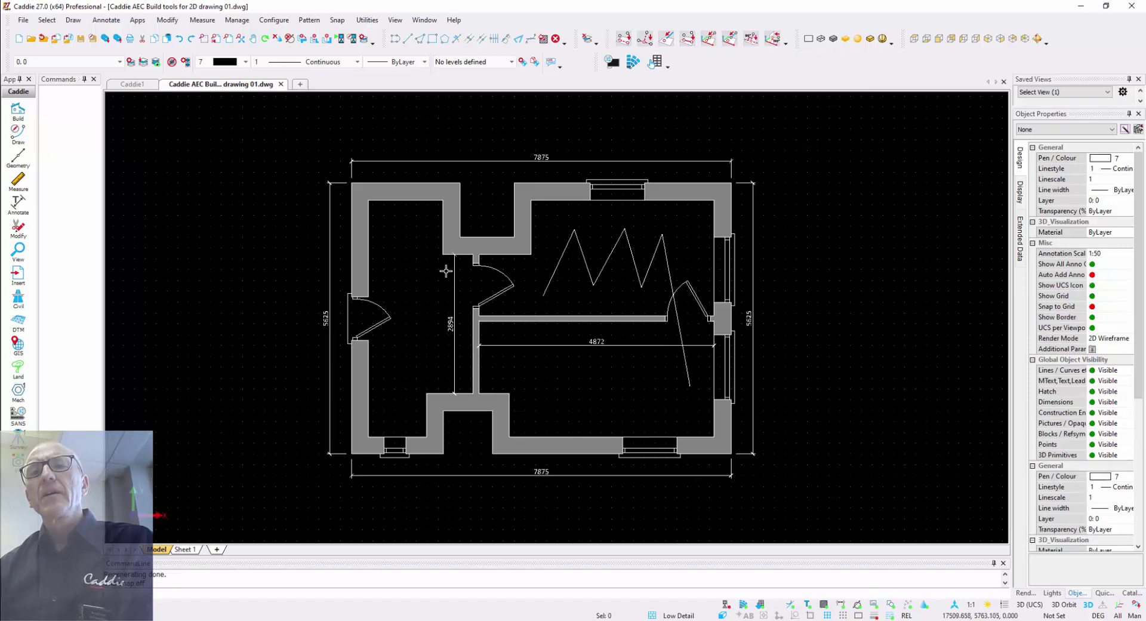
left_click(650, 451)
left_click(649, 451)
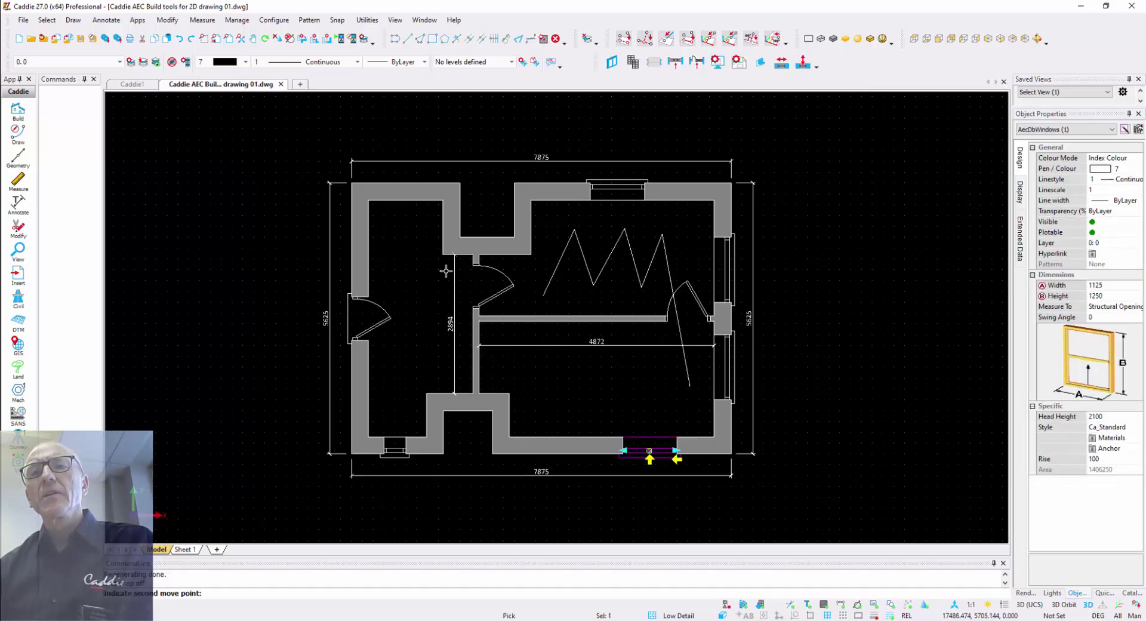
left_click(570, 450)
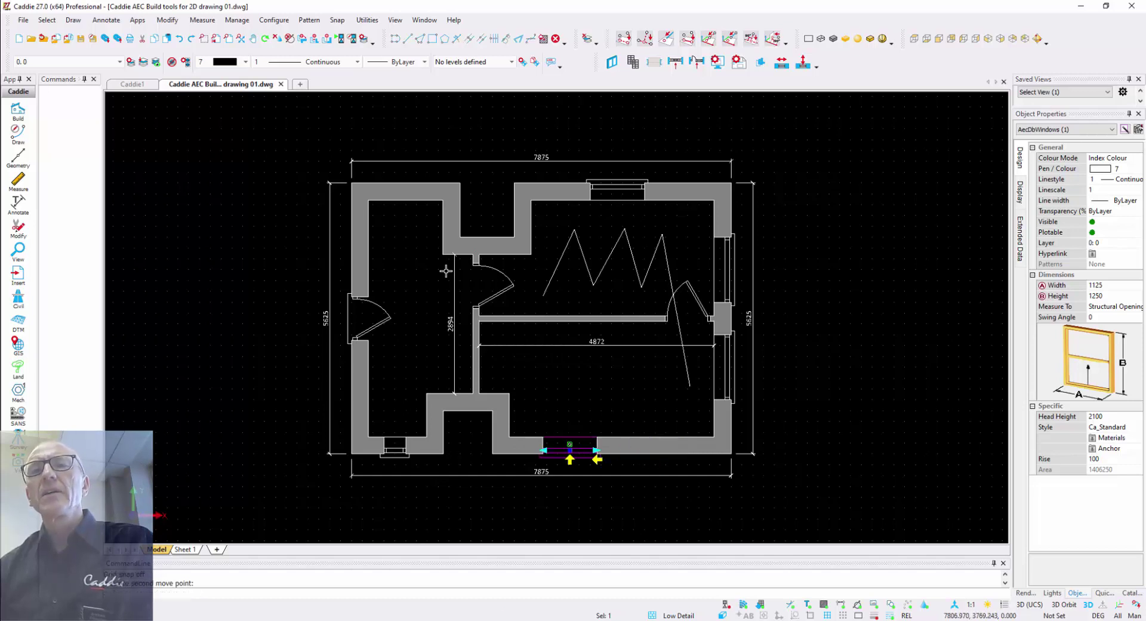
left_click(184, 549)
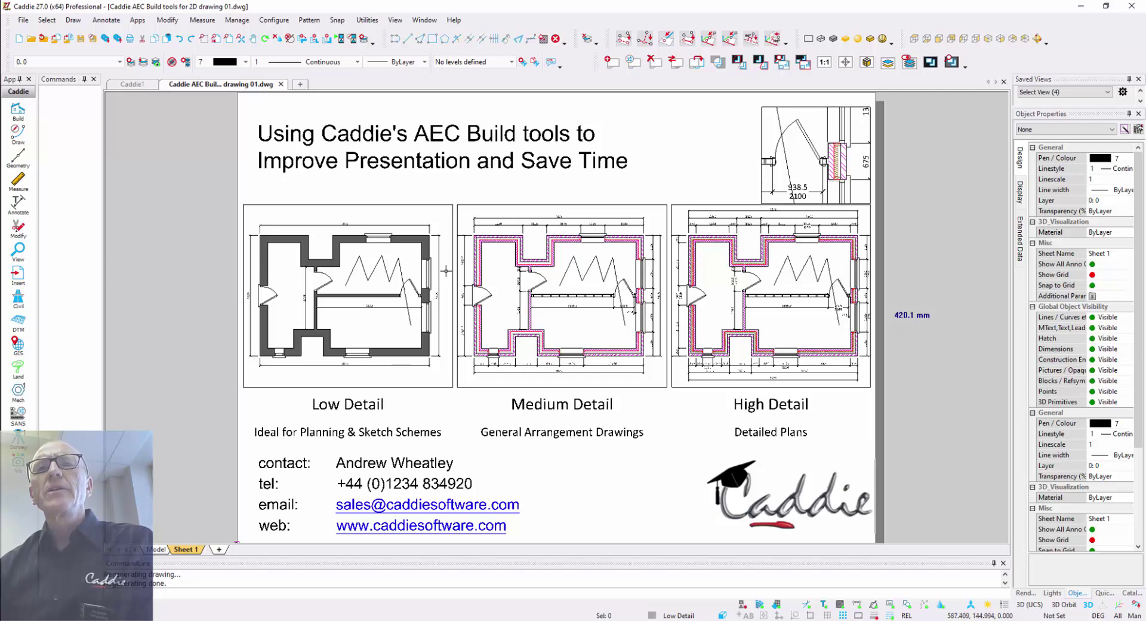
scroll(446, 270, "up", 5)
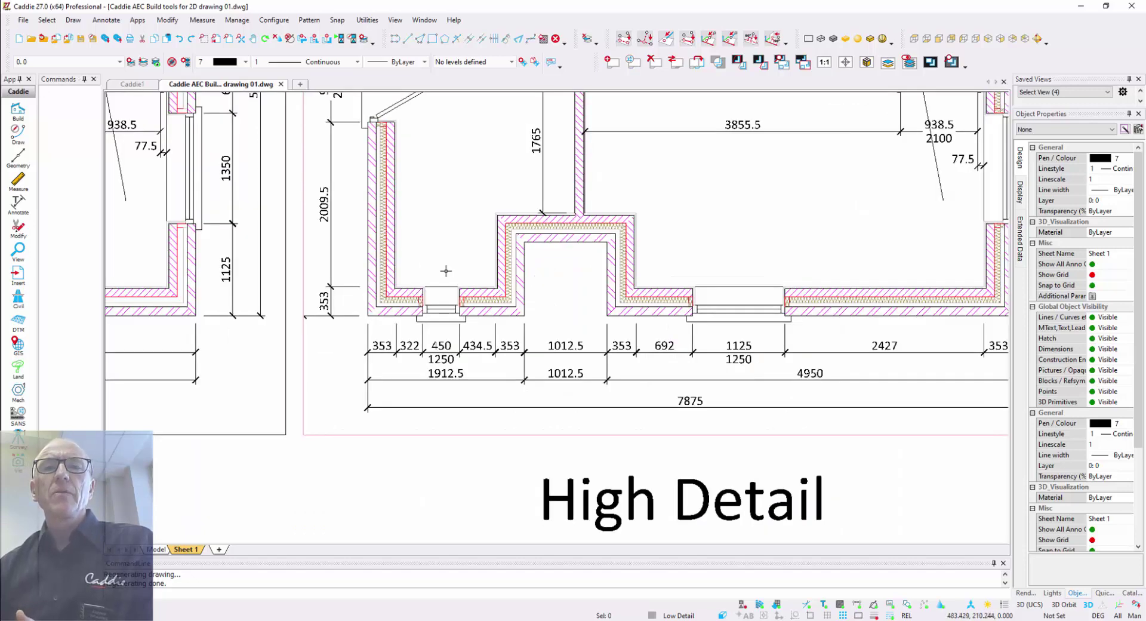
- Select the upper-right external wall in the model and set the display configuration to Medium Detail
key("ctrl+Page_Up")
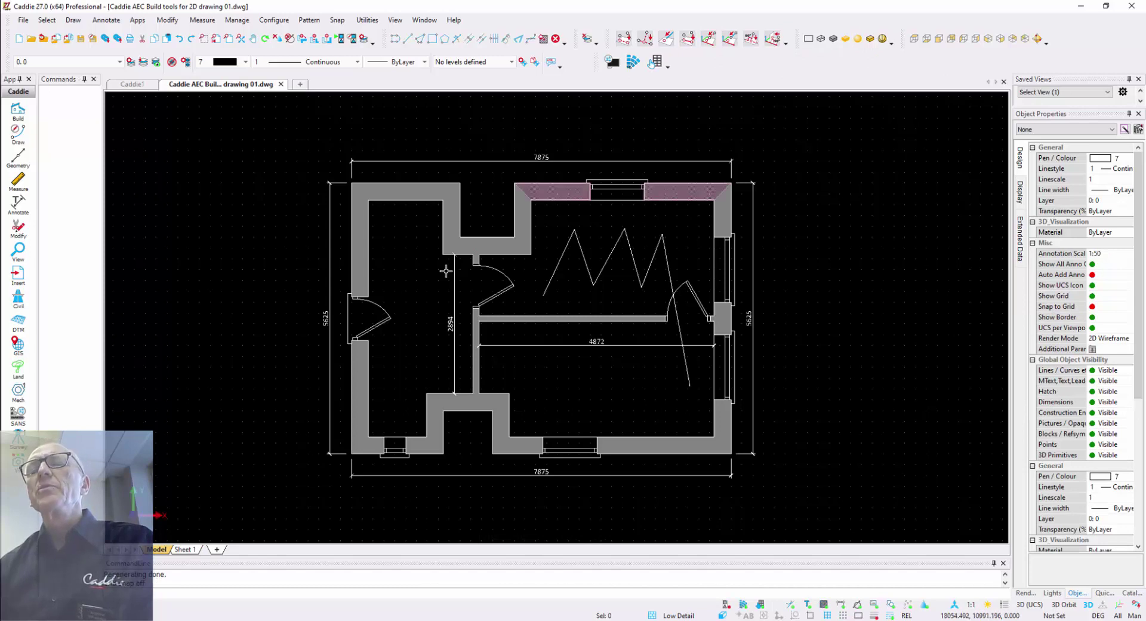
left_click(681, 193)
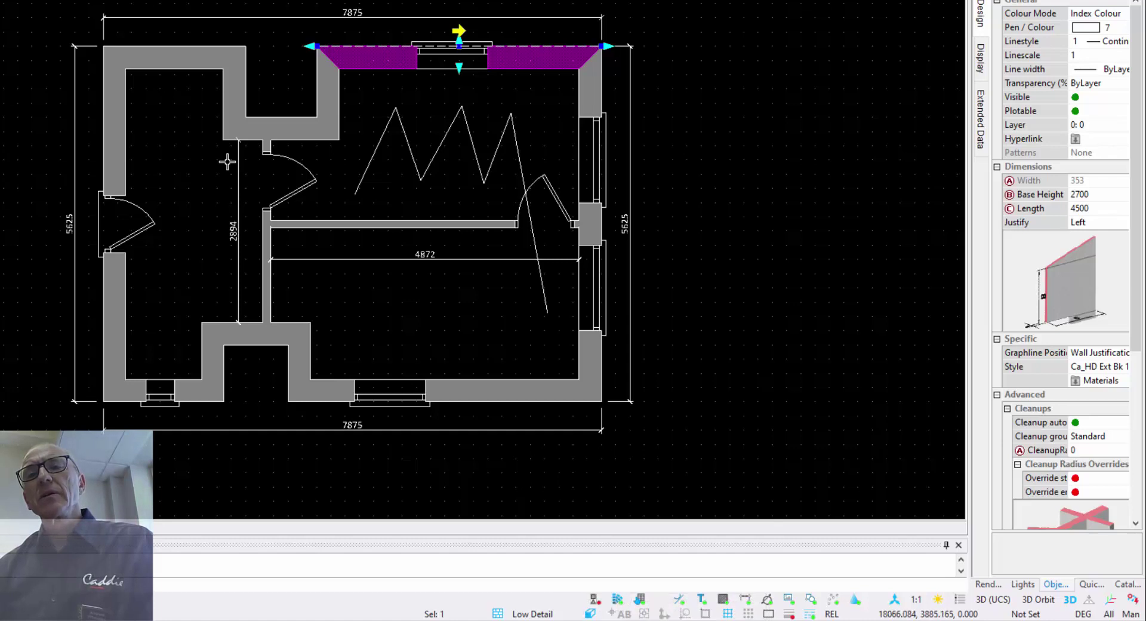
left_click(531, 613)
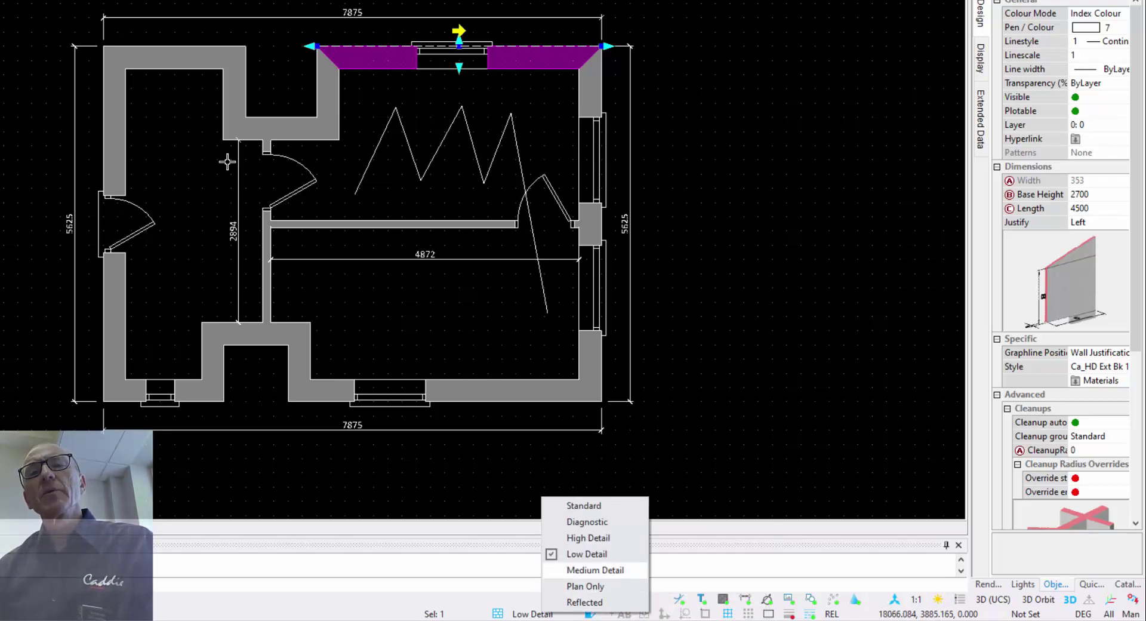
left_click(595, 570)
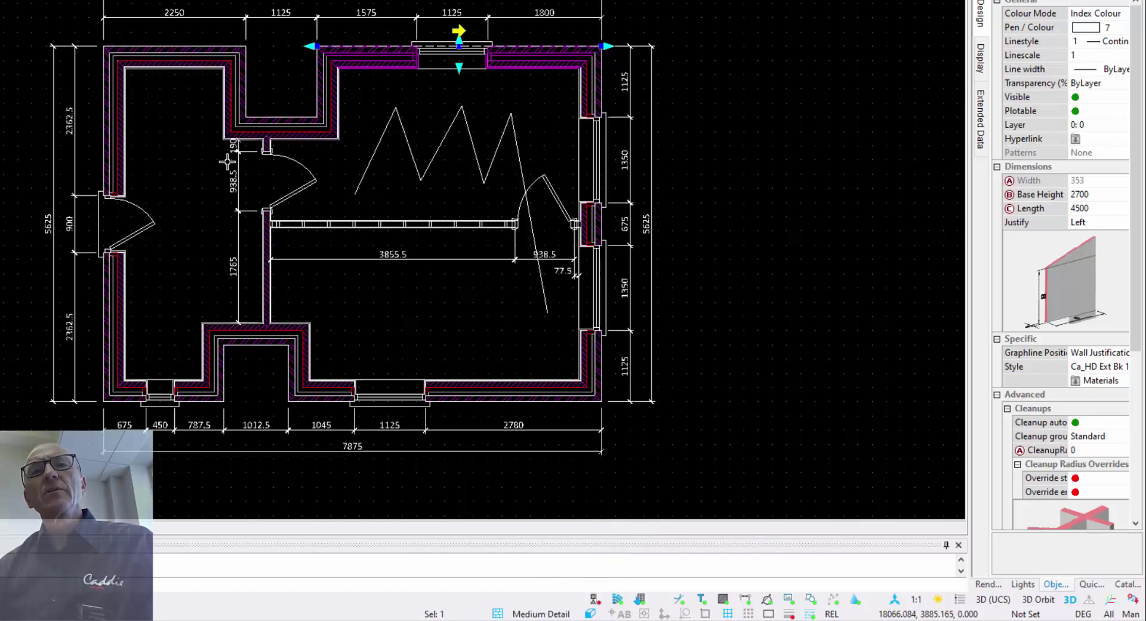
scroll(226, 162, "up", 1)
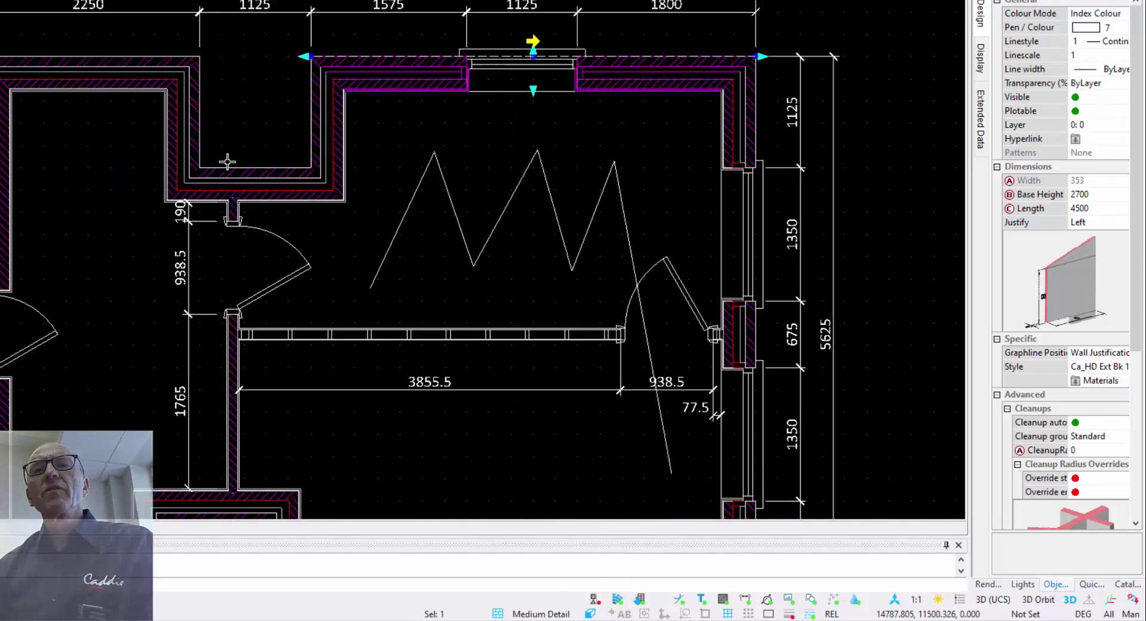
scroll(227, 161, "up", 1)
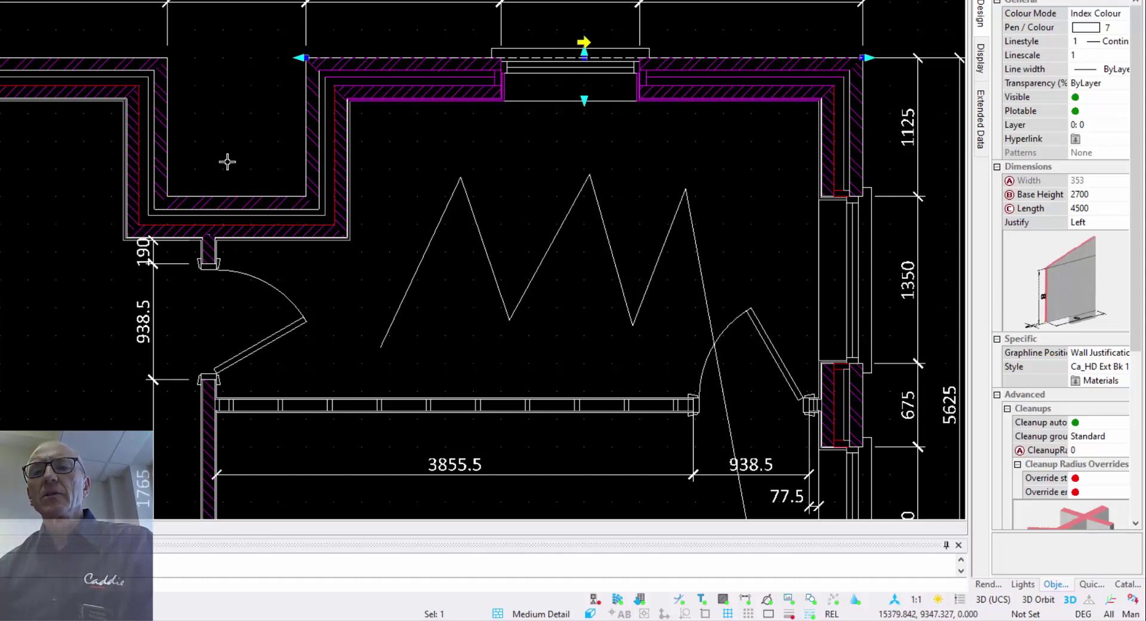
- Set the model's display configuration to High Detail and examine the wall insulation and dimensions across the whole plan
left_click(540, 614)
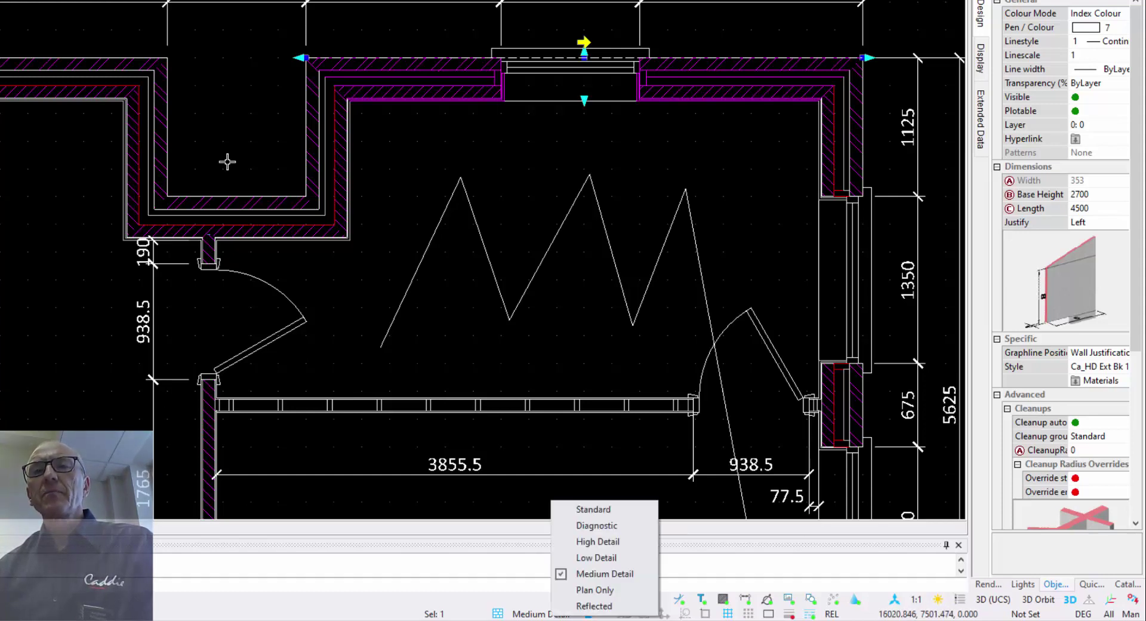
left_click(582, 558)
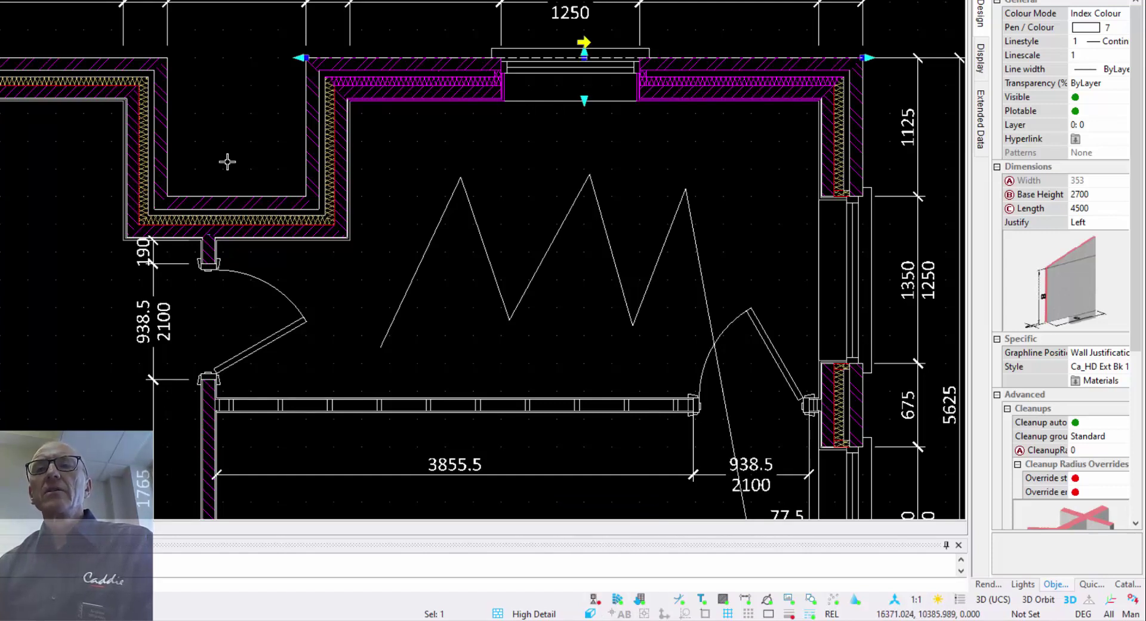
scroll(227, 161, "down", 3)
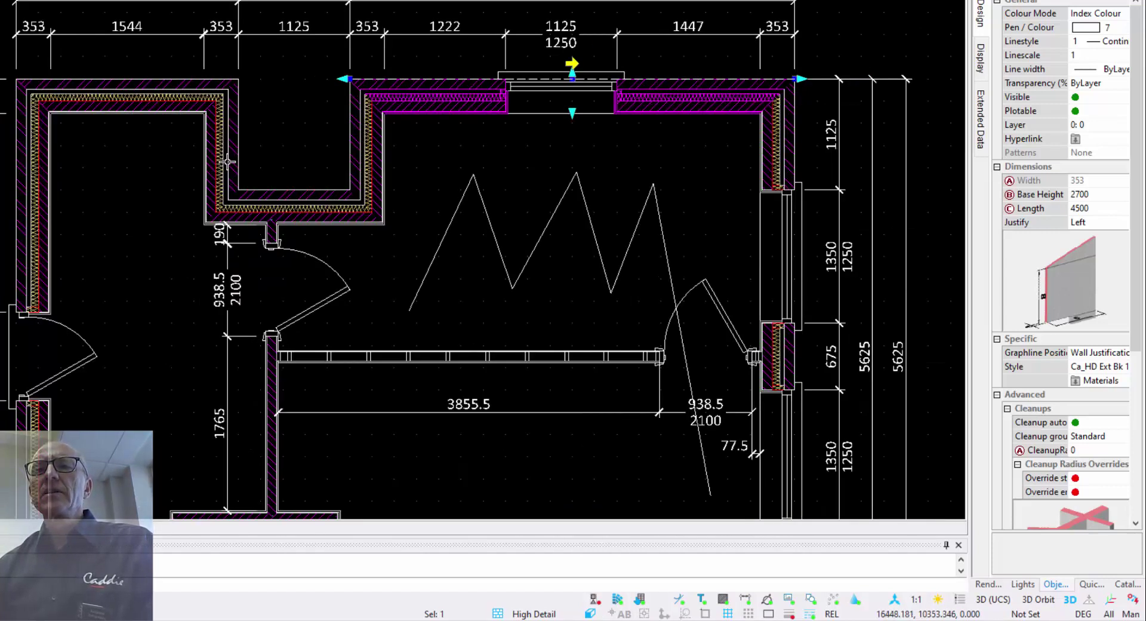
scroll(227, 161, "up", 1)
scroll(617, 212, "down", 1)
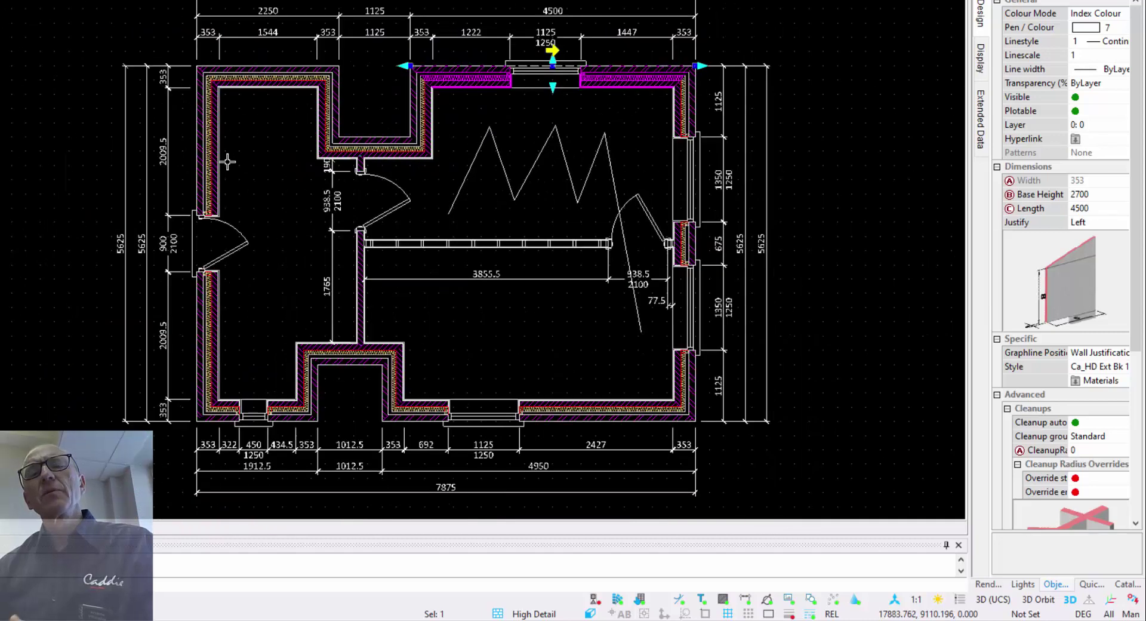
middle_click_drag(675, 268, 606, 281)
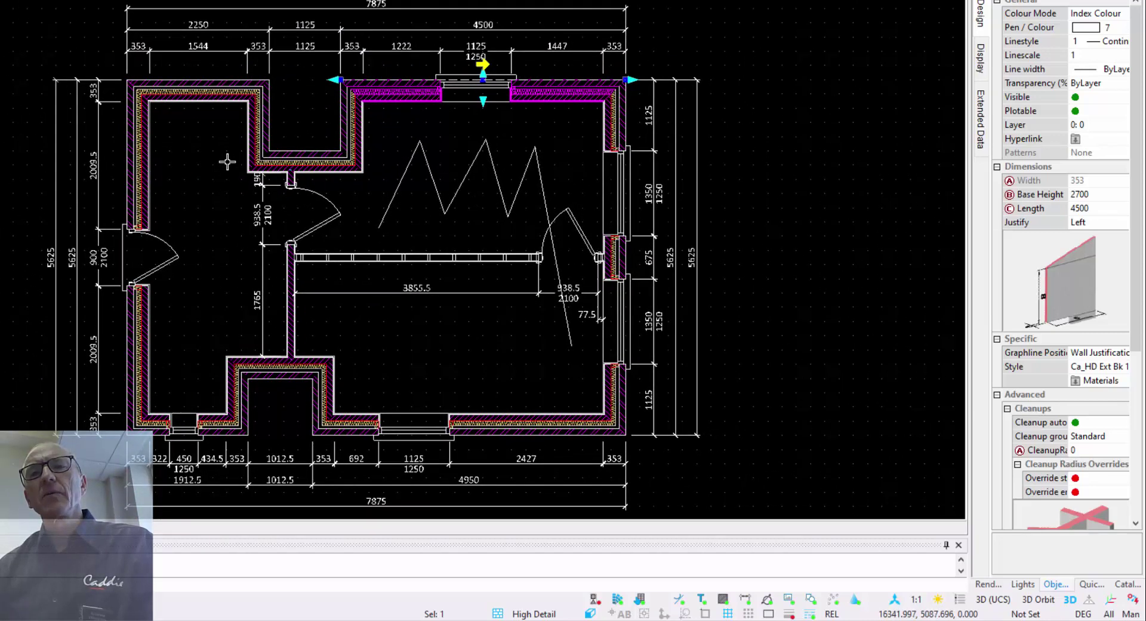
- Move the lower-right room's bottom window about 1566 mm to the right along its wall in the High Detail model plan
scroll(450, 468, "up", 3)
left_click(379, 398)
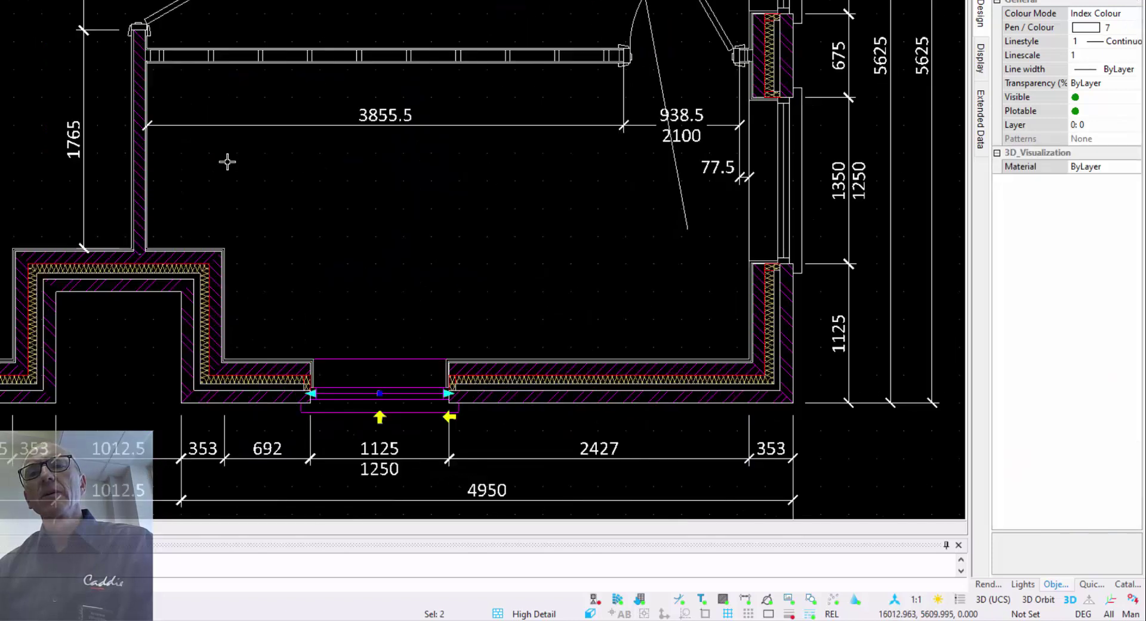
left_click(379, 393)
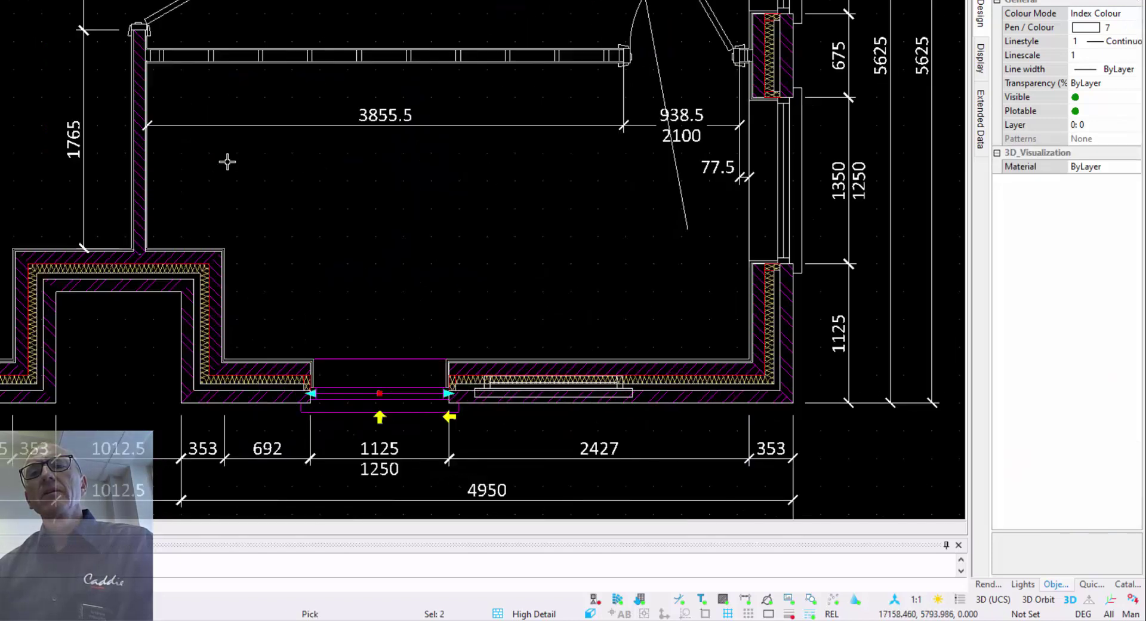
left_click(573, 381)
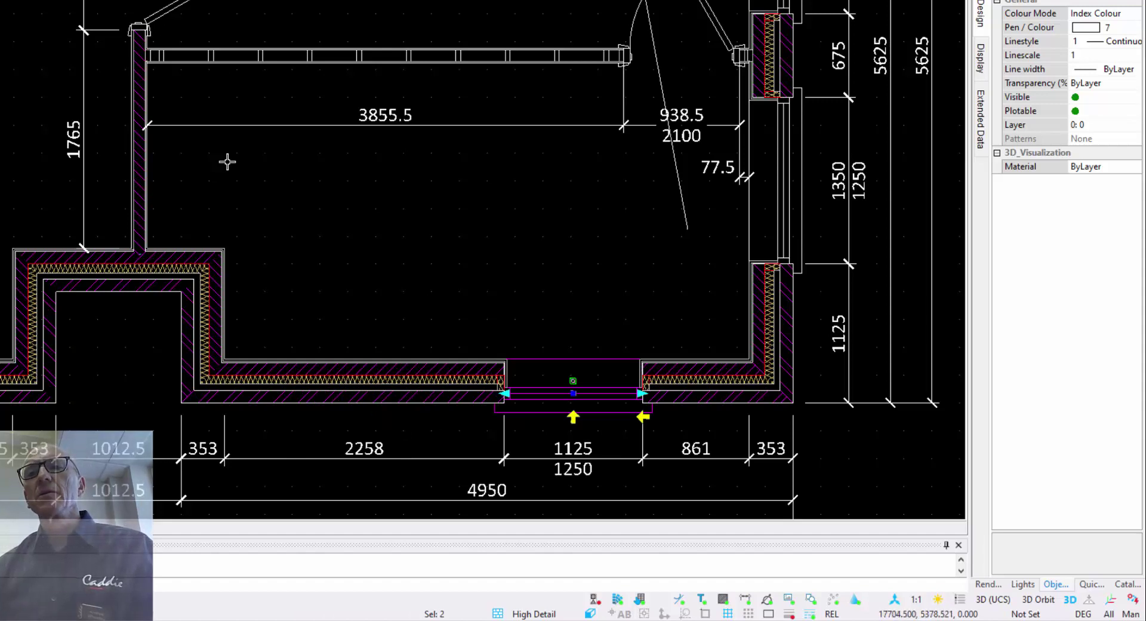
key("Escape")
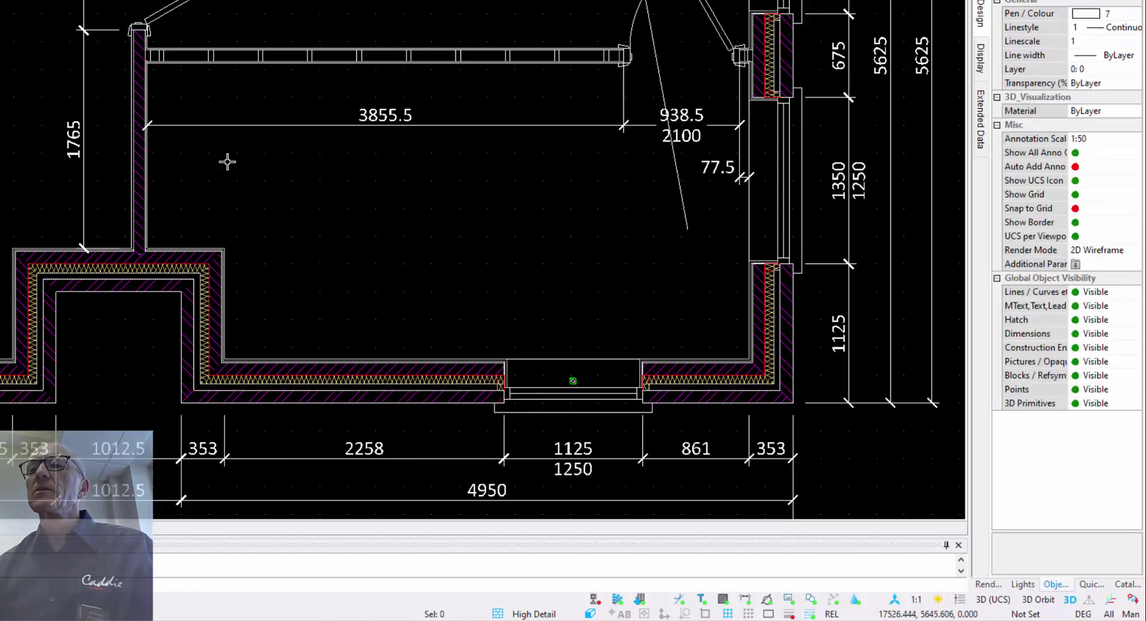
- Set the height of the lower-right room's bottom window to 1550
left_click(571, 392)
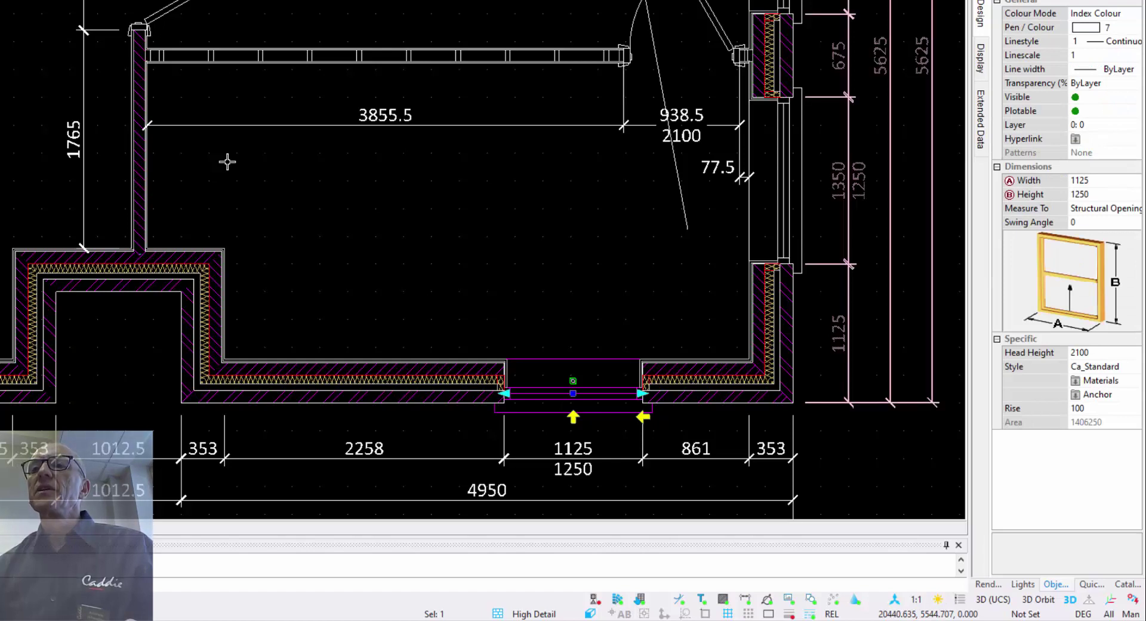
left_click(1091, 193)
left_click_drag(1091, 194, 1071, 194)
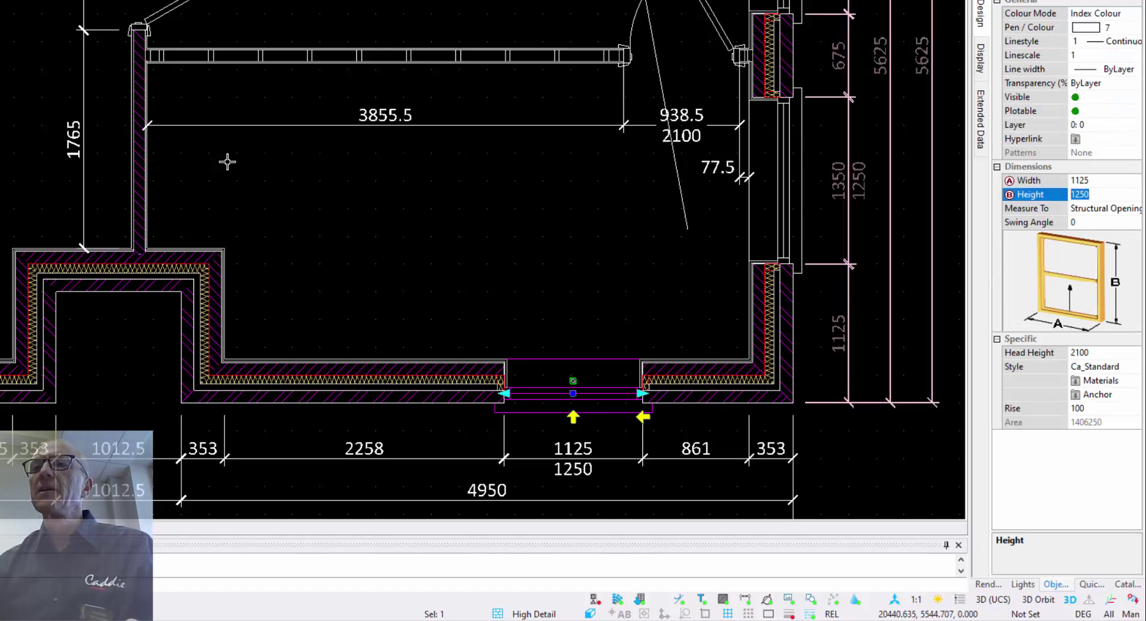
type("1550")
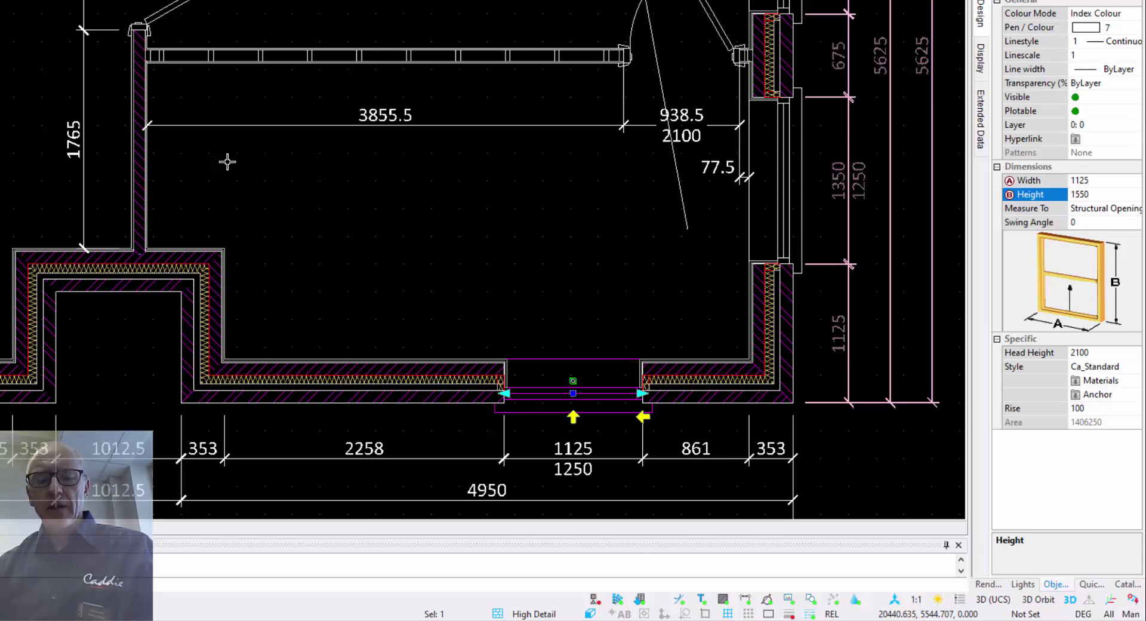
key("Return")
key("Escape")
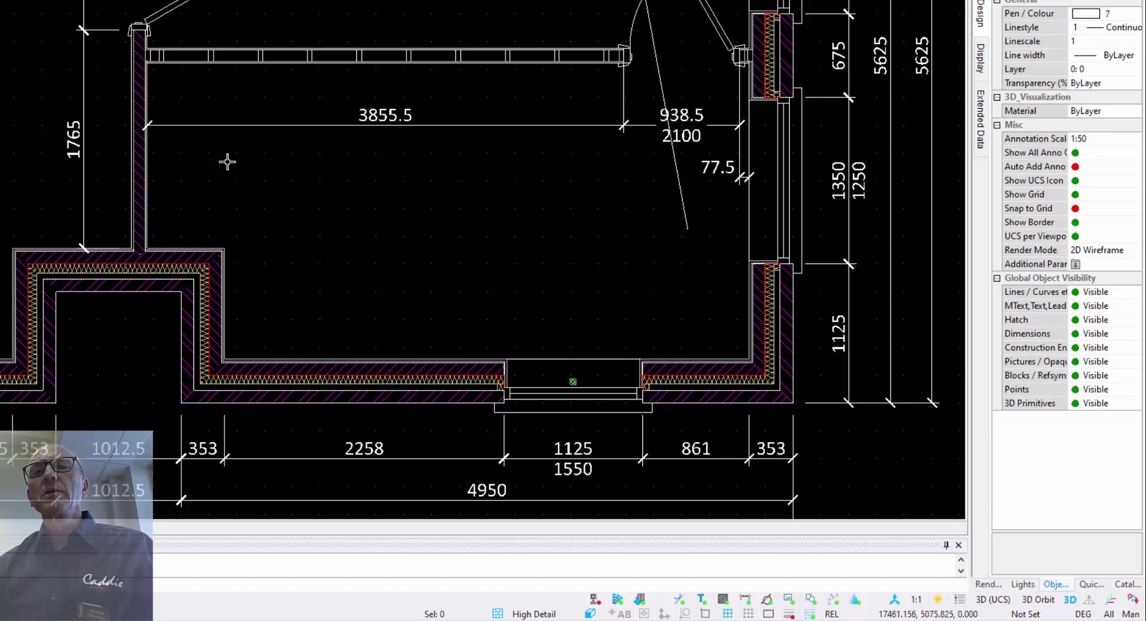
- Set the model's render mode to 3D Wireframe and accept the modelspace workspace settings with 225 grid spacing and 112.5 snap spacing
scroll(227, 161, "down", 1)
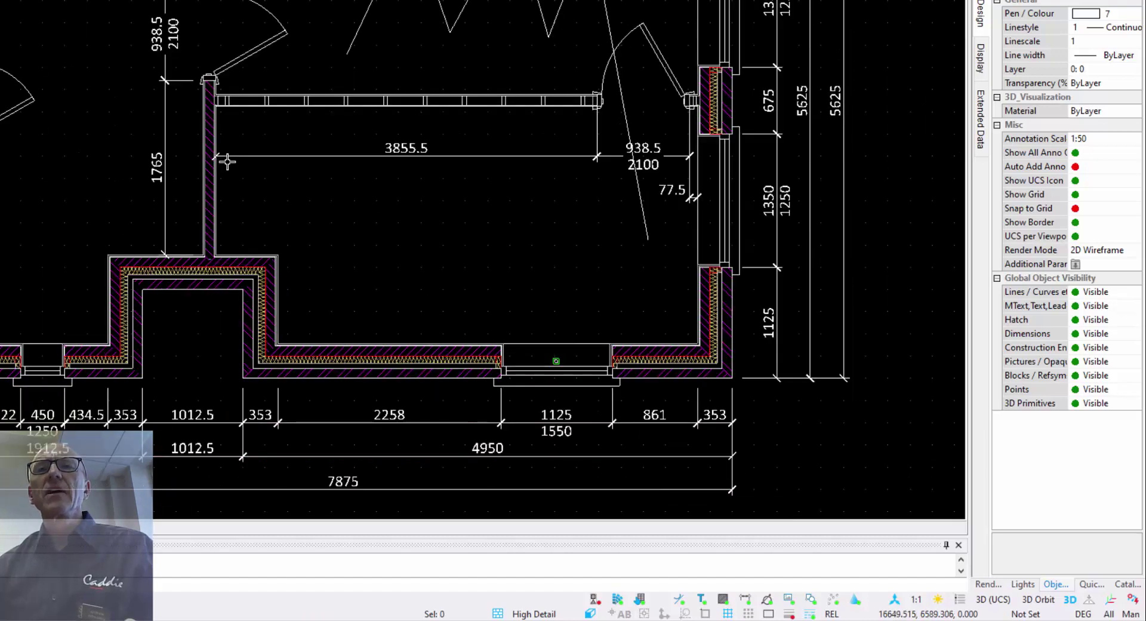
scroll(227, 161, "down", 1)
mouse_move(227, 162)
middle_mouse_down()
mouse_move(156, 213)
mouse_move(176, 227)
middle_mouse_up()
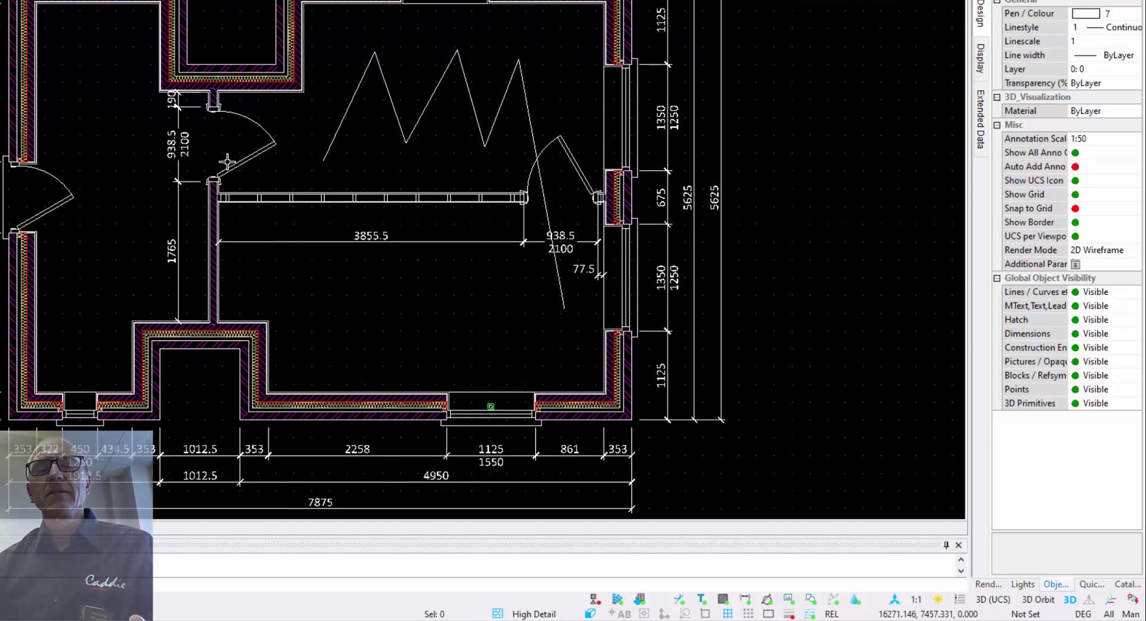
scroll(227, 161, "down", 1)
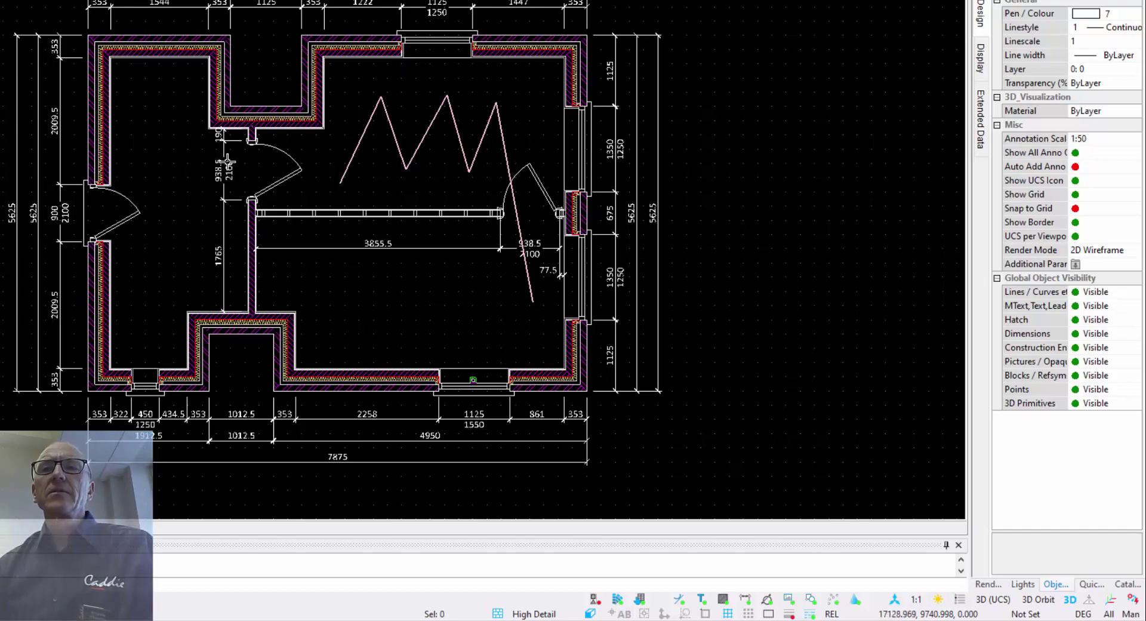
middle_click_drag(227, 161, 0, 153)
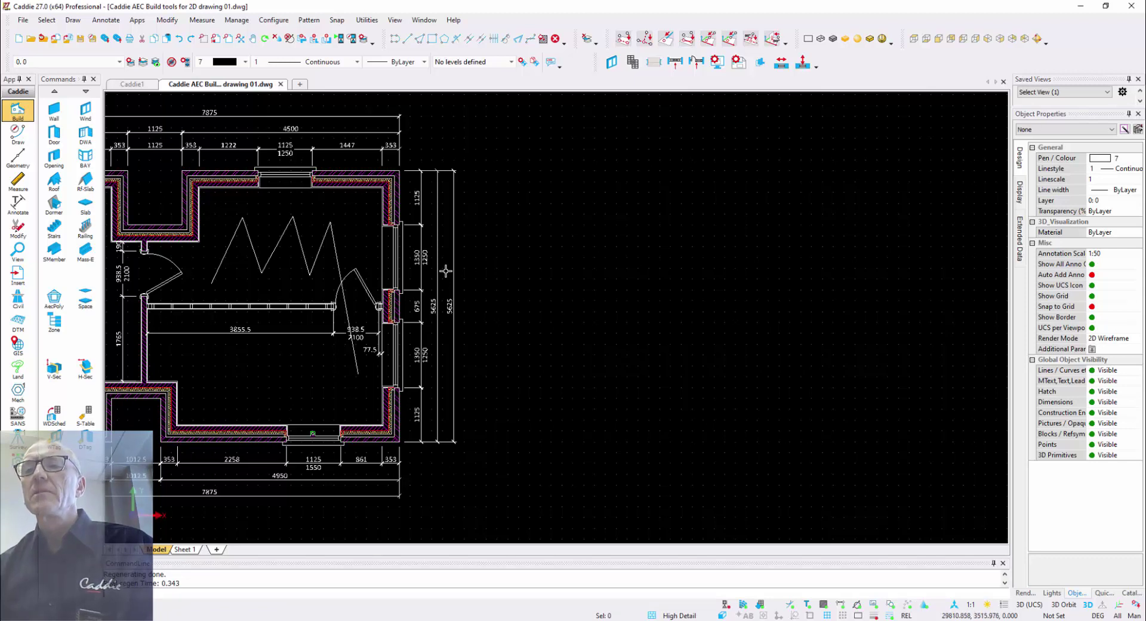
left_click(857, 614)
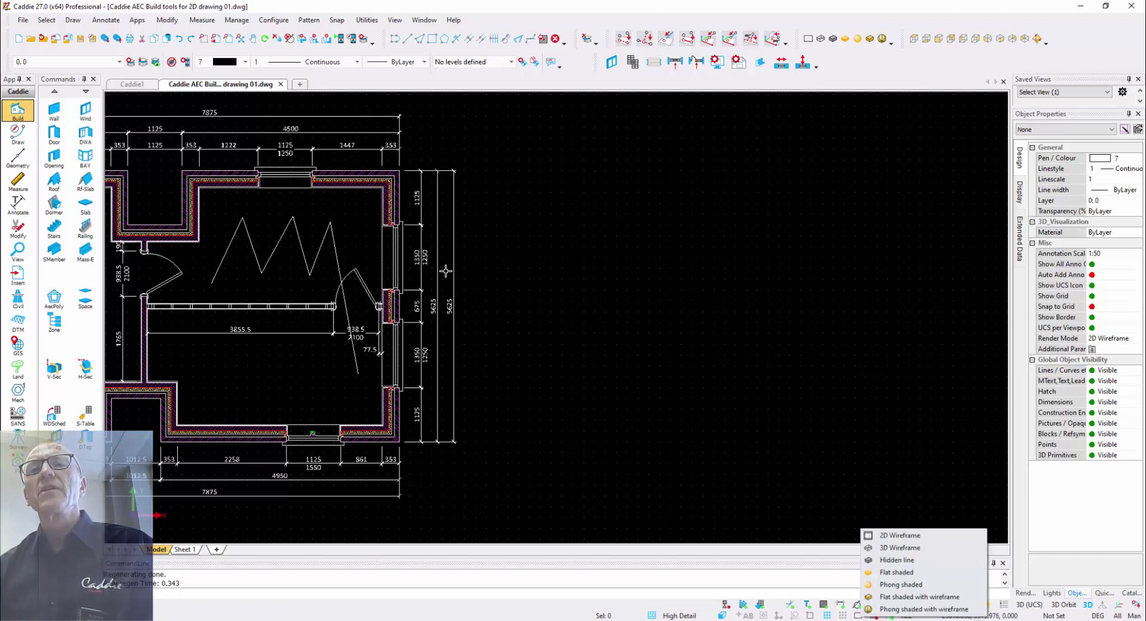
left_click(895, 547)
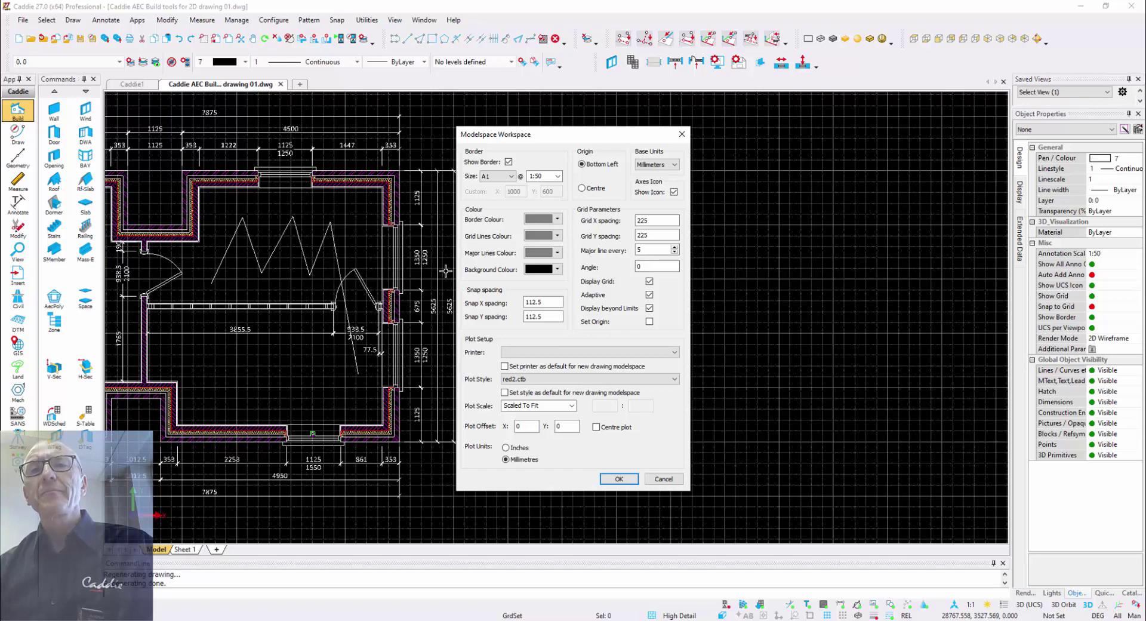
key("Return")
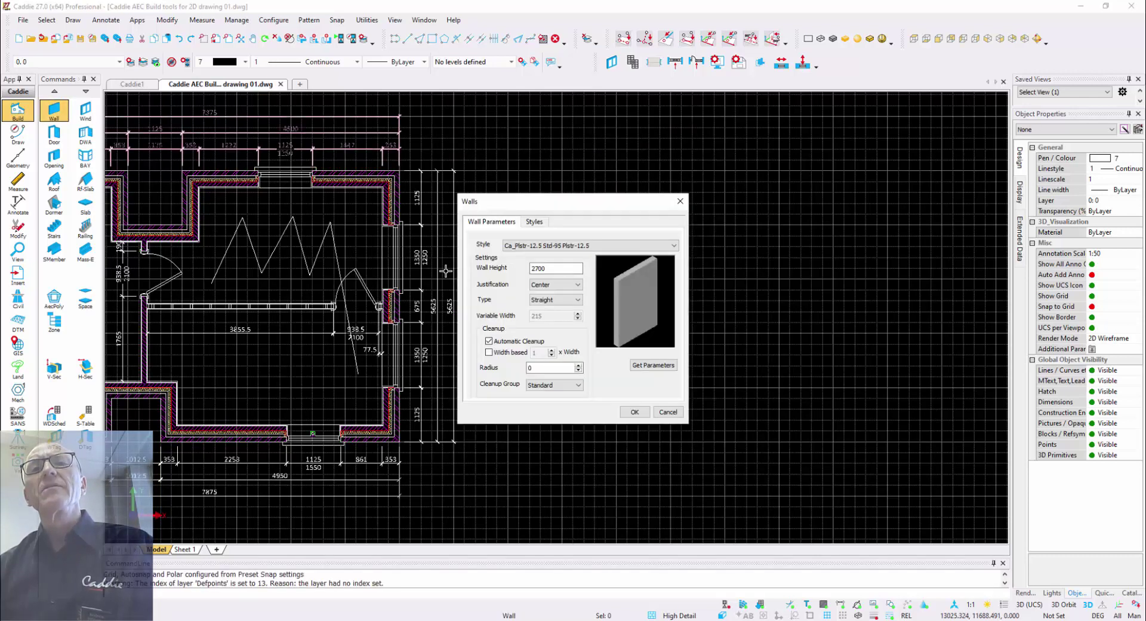
- Choose the style Ca_HD Ext Bk 103 Cav-50 Ins-75 Blk-100 Dab-10 Plstr-15 for new walls
left_click(589, 245)
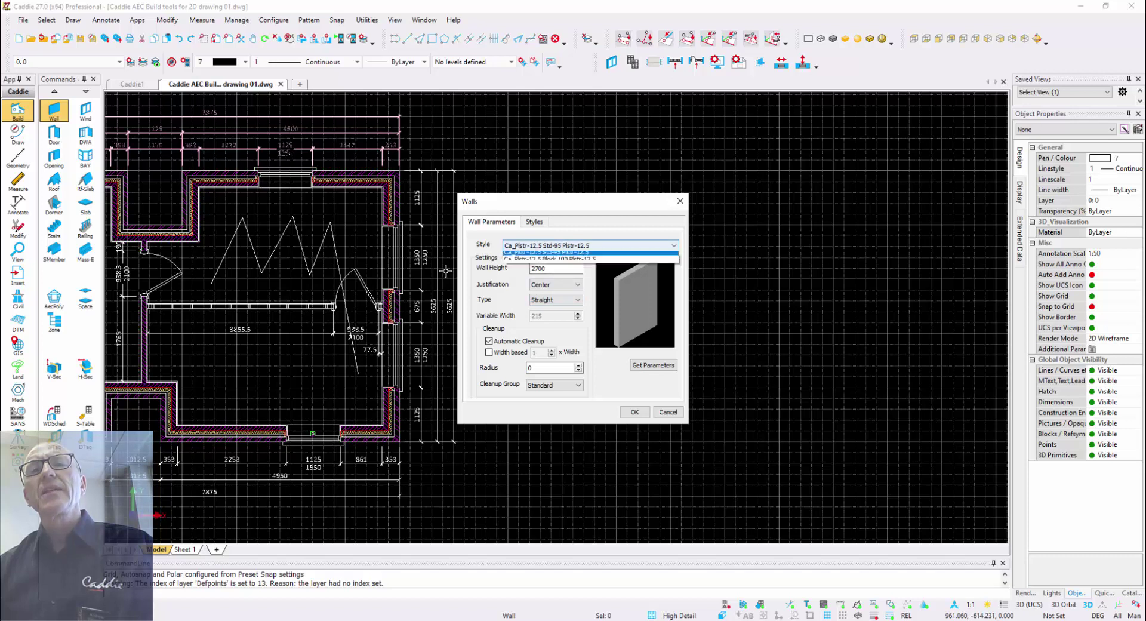
key("Up")
key("Up")
key("Return")
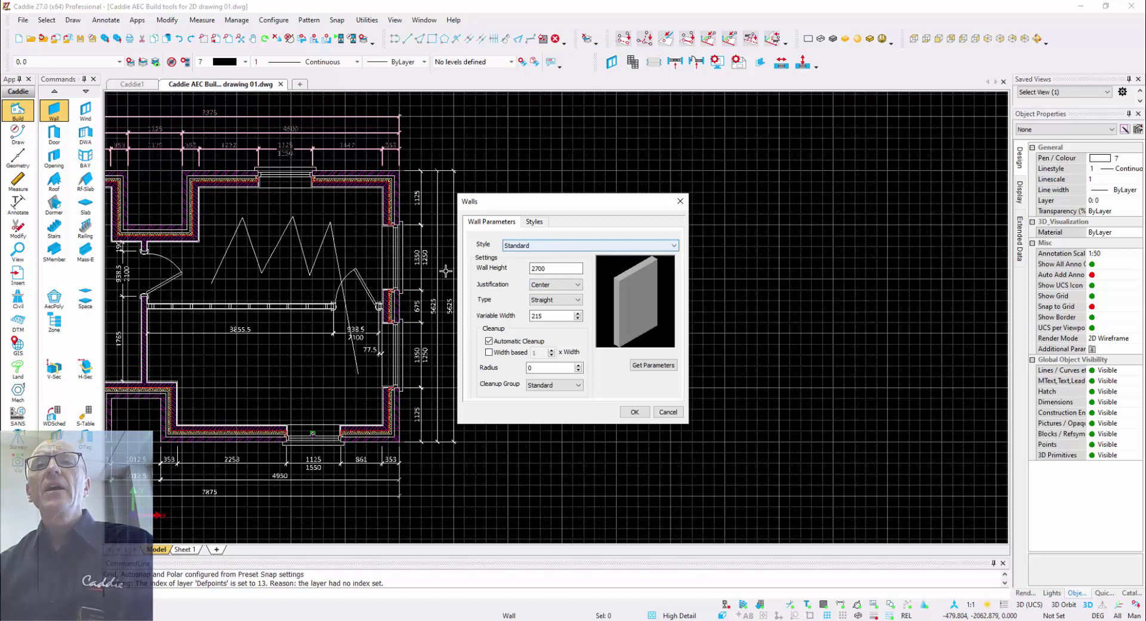
left_click(590, 246)
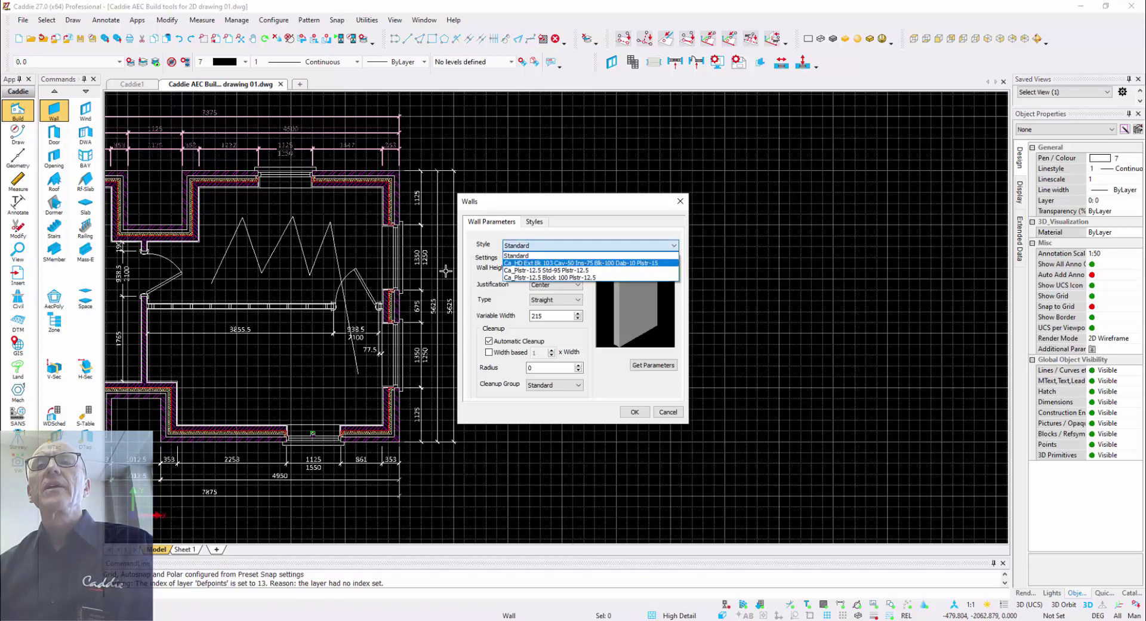
key("Return")
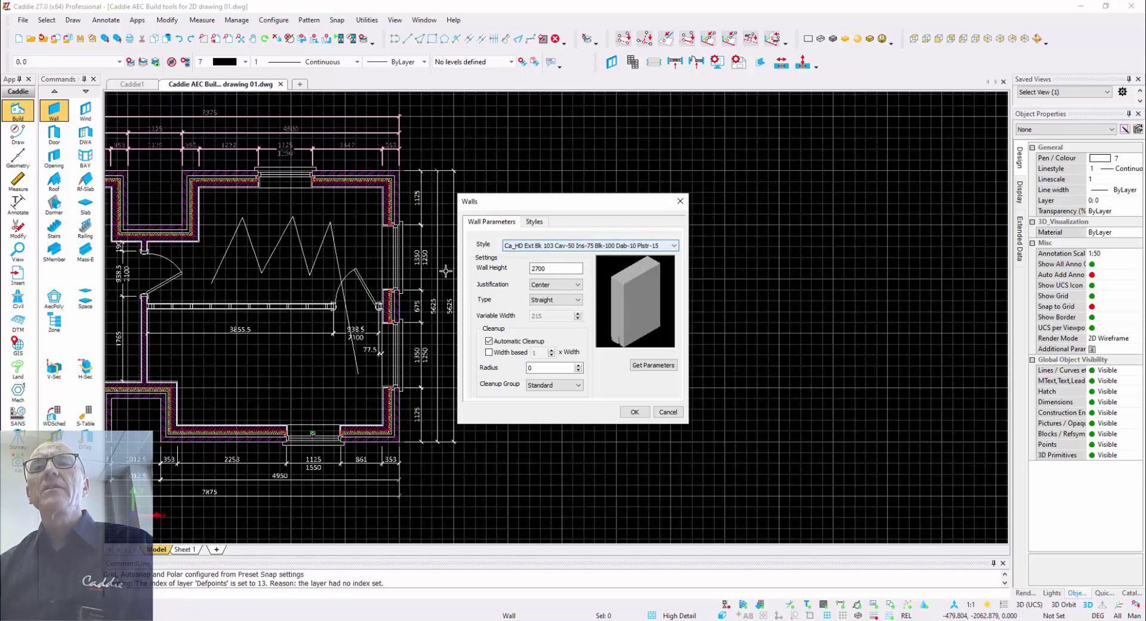
- Set the new walls' justification to Left, keep the Straight type, and accept the wall parameters
key("Tab")
key("Tab")
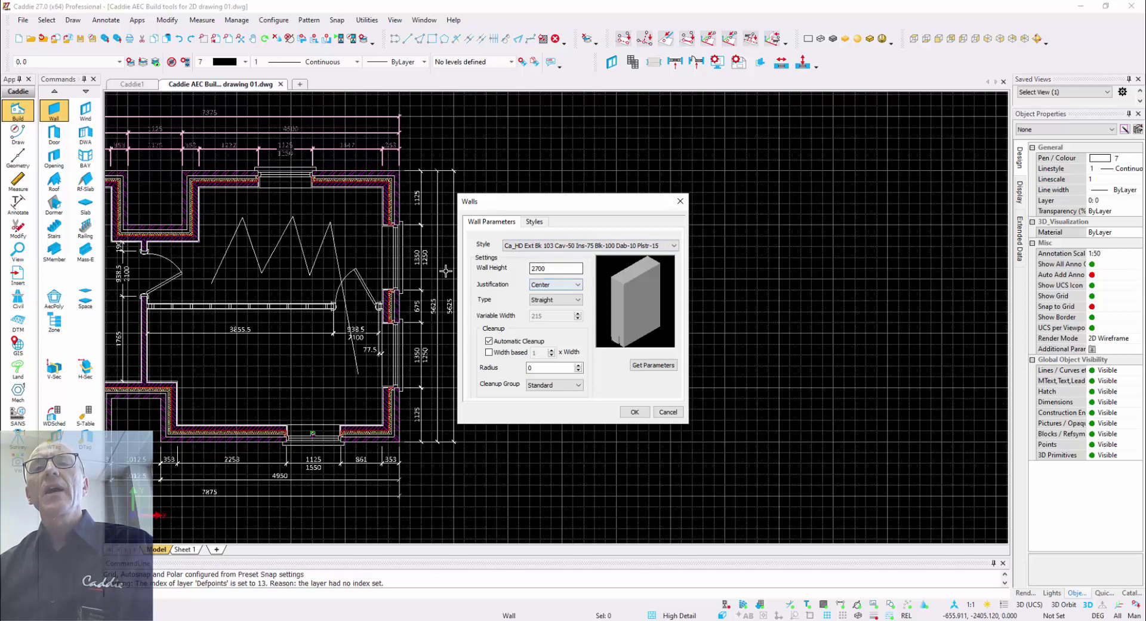
key("alt+Down")
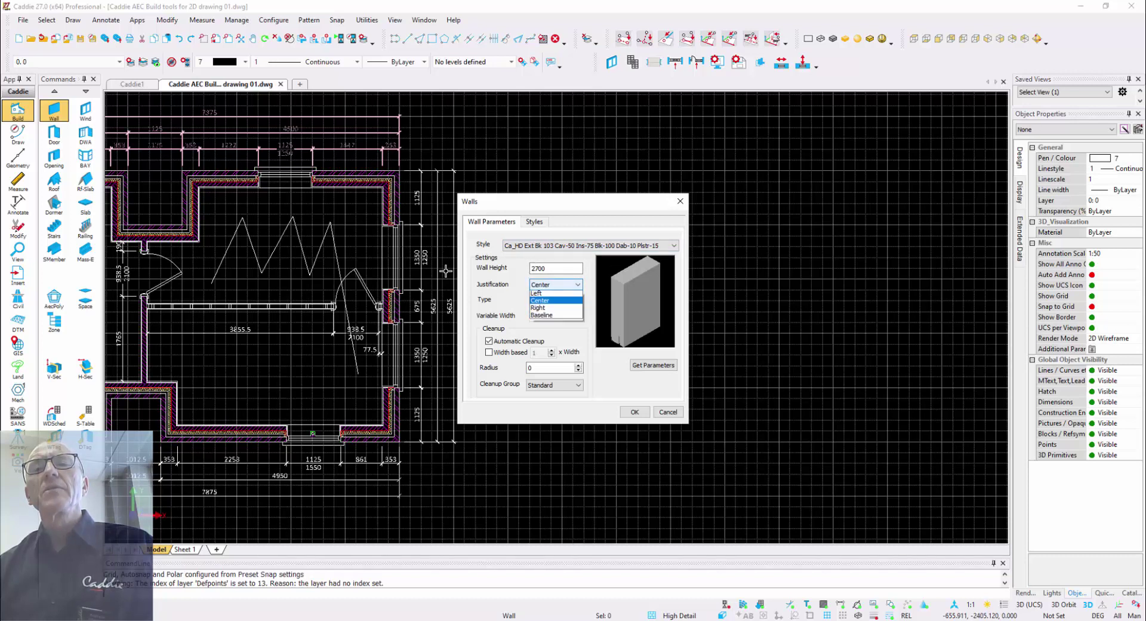
key("Return")
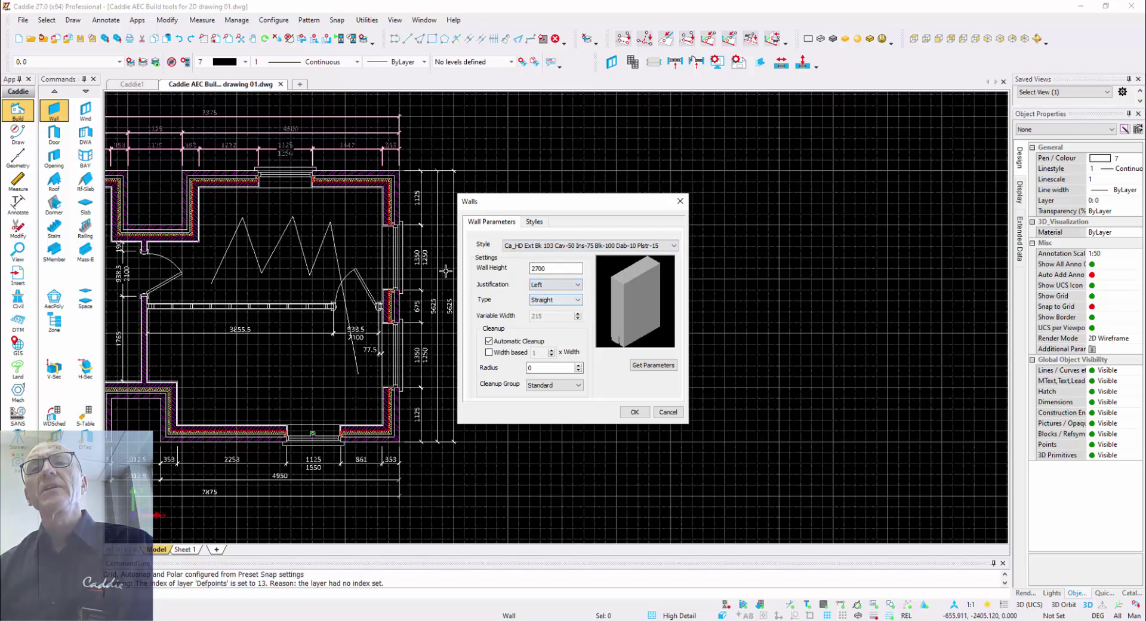
key("shift+Tab")
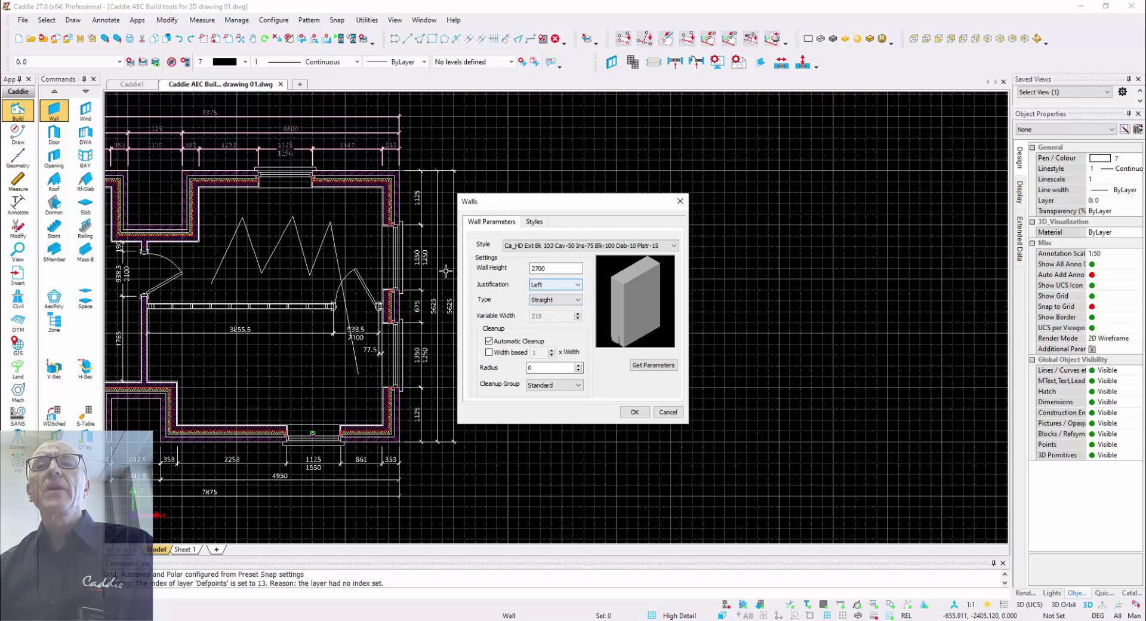
key("Tab")
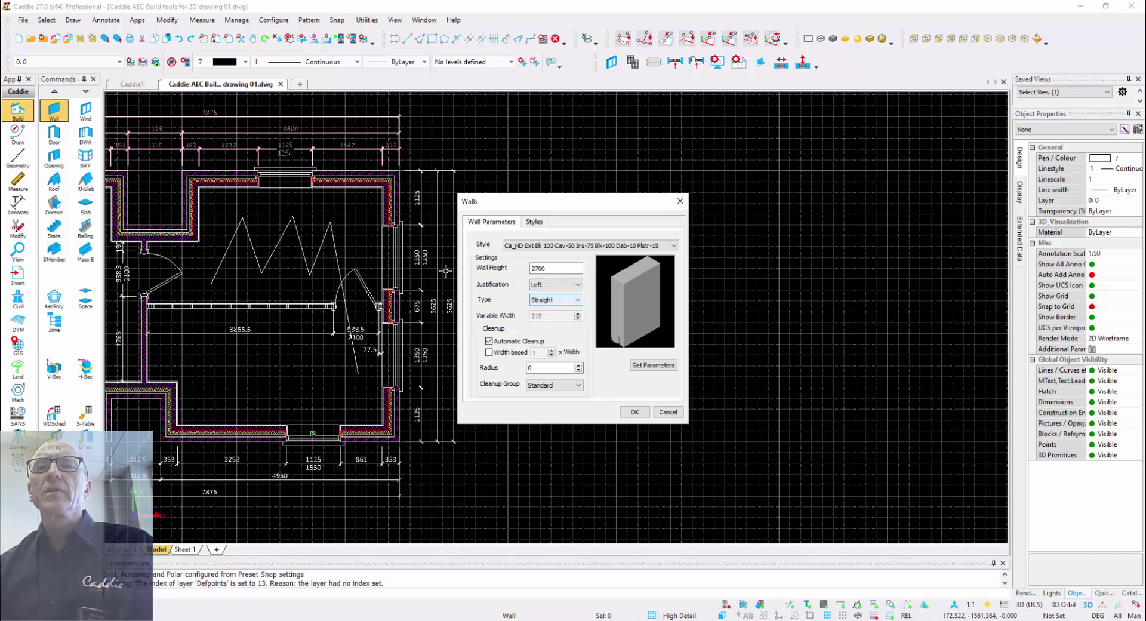
key("alt+Down")
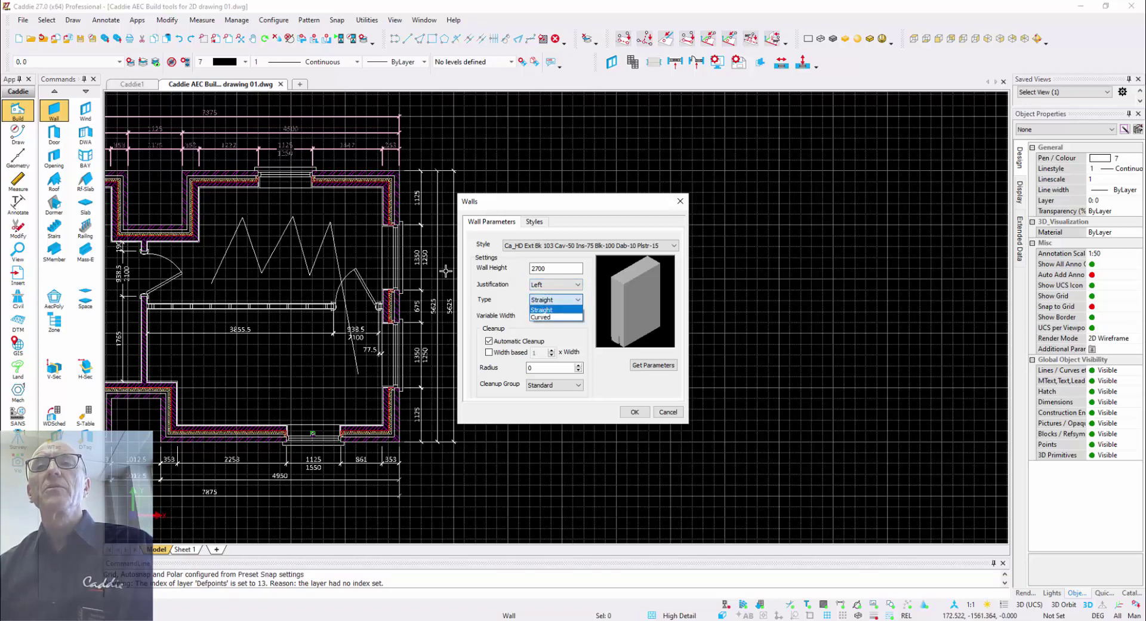
key("Return")
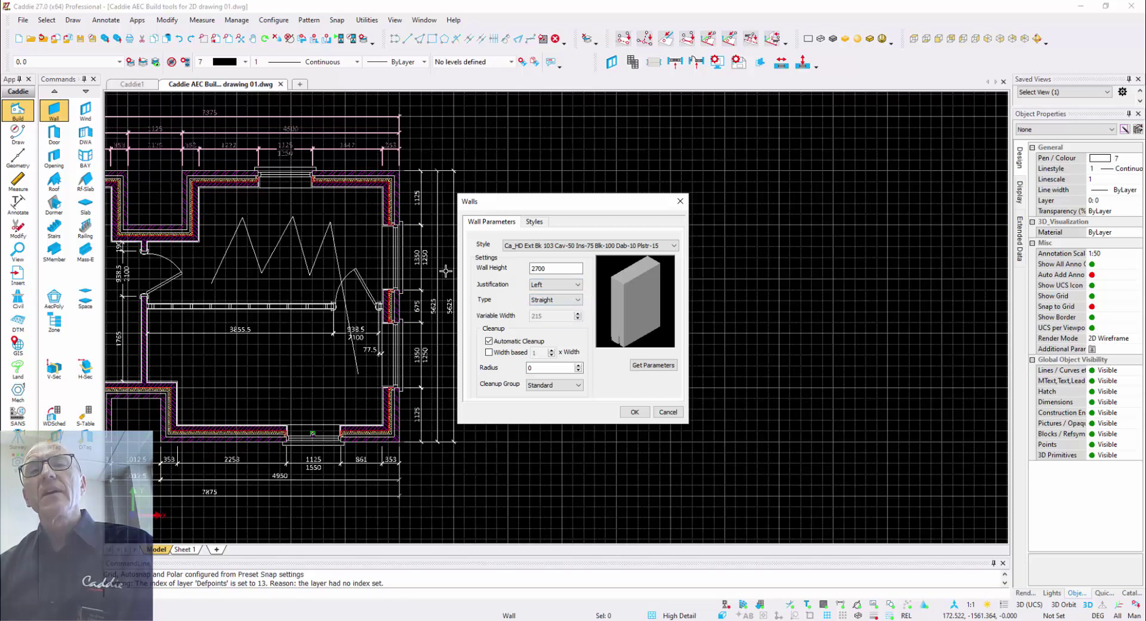
key("Tab")
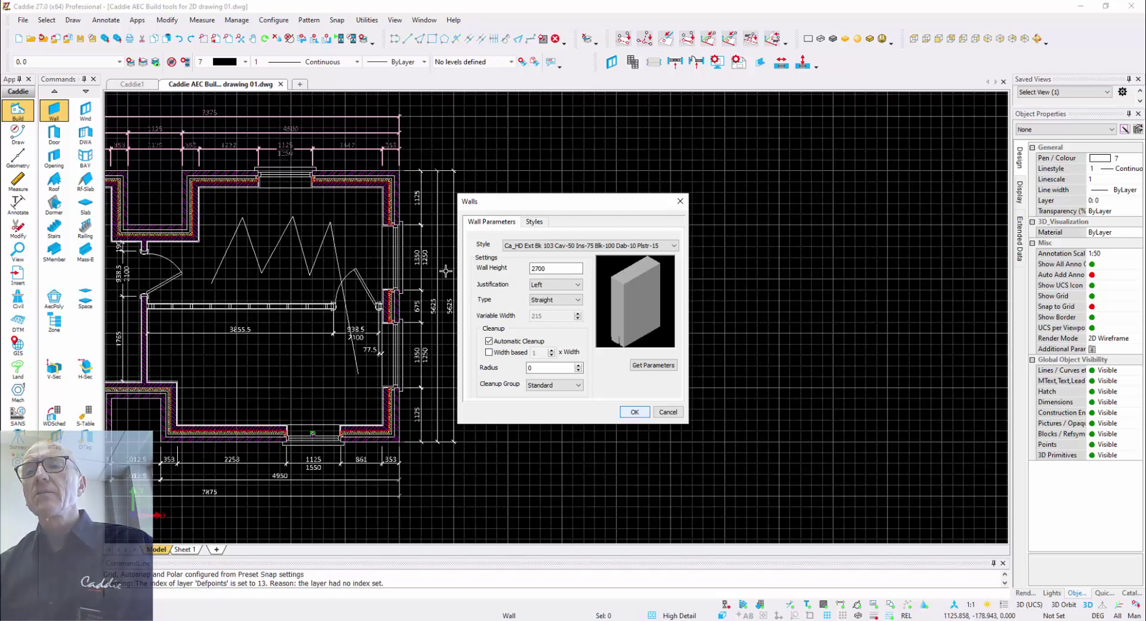
key("Return")
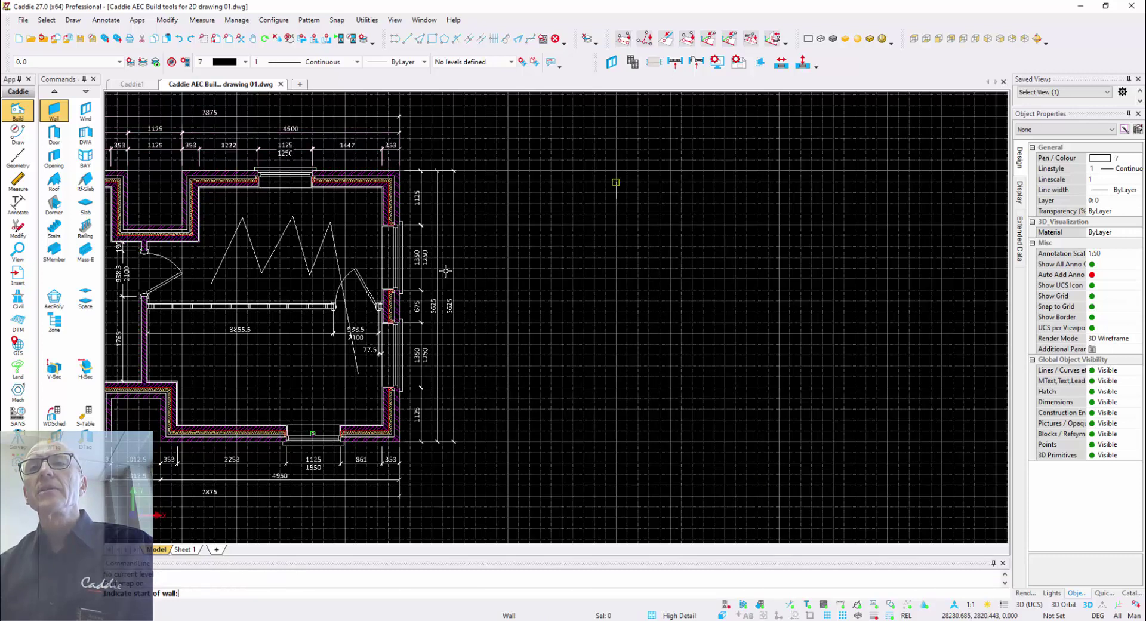
- Beside the existing plan, draw a 2250 mm horizontal external wall followed by a recess 1350 mm deep and 1125 mm wide
left_click(616, 171)
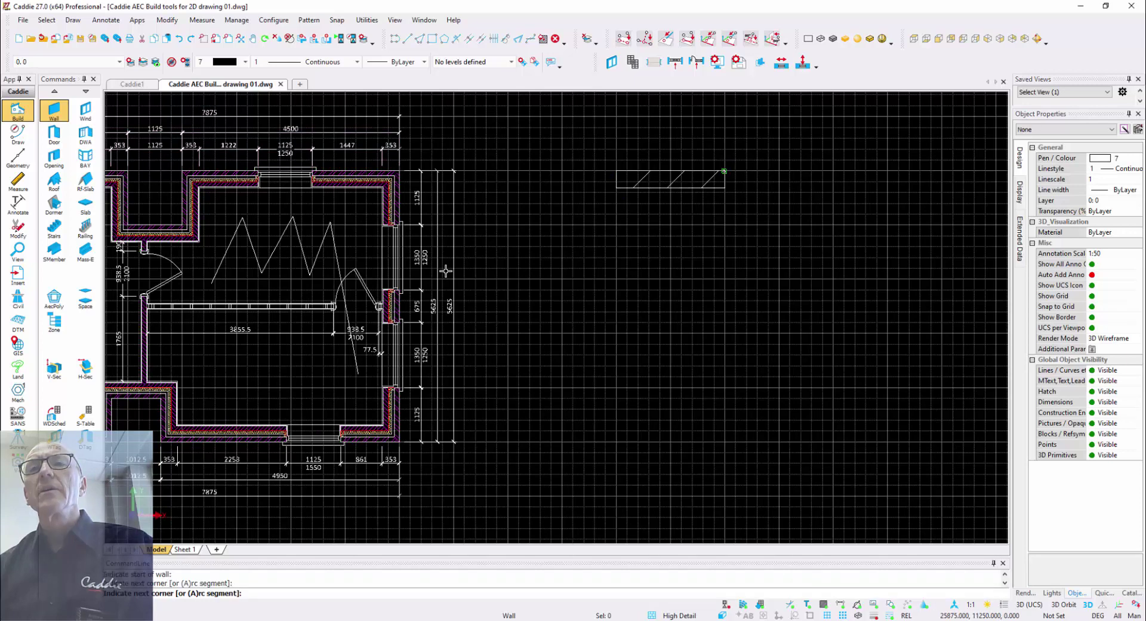
left_click(729, 171)
scroll(743, 206, "up", 4)
scroll(731, 201, "up", 1)
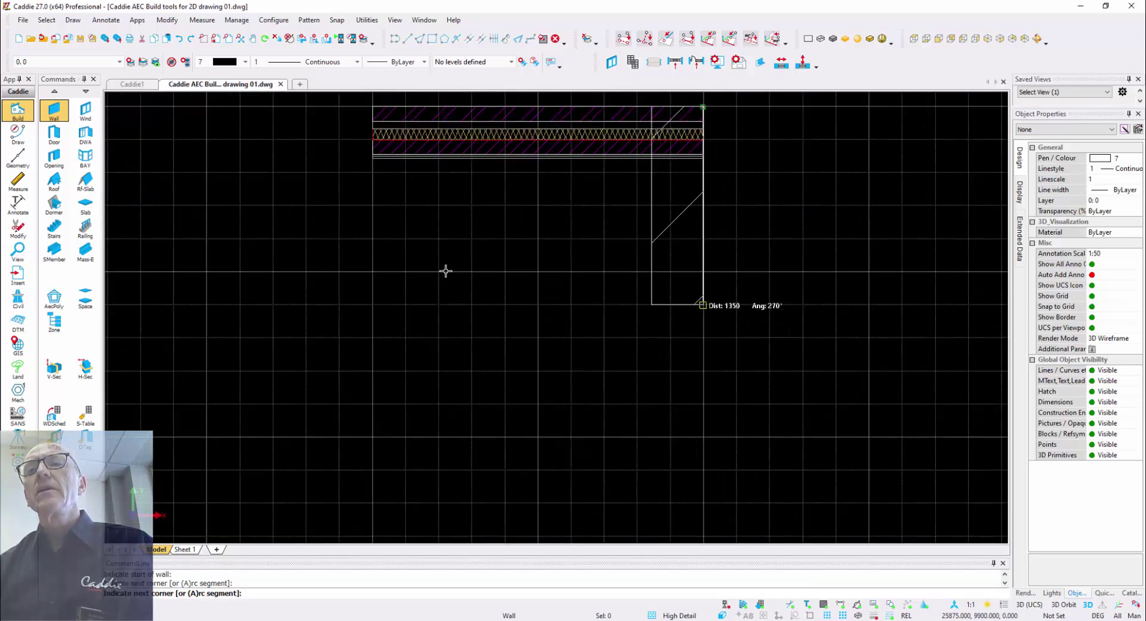
left_click(703, 305)
left_click(869, 305)
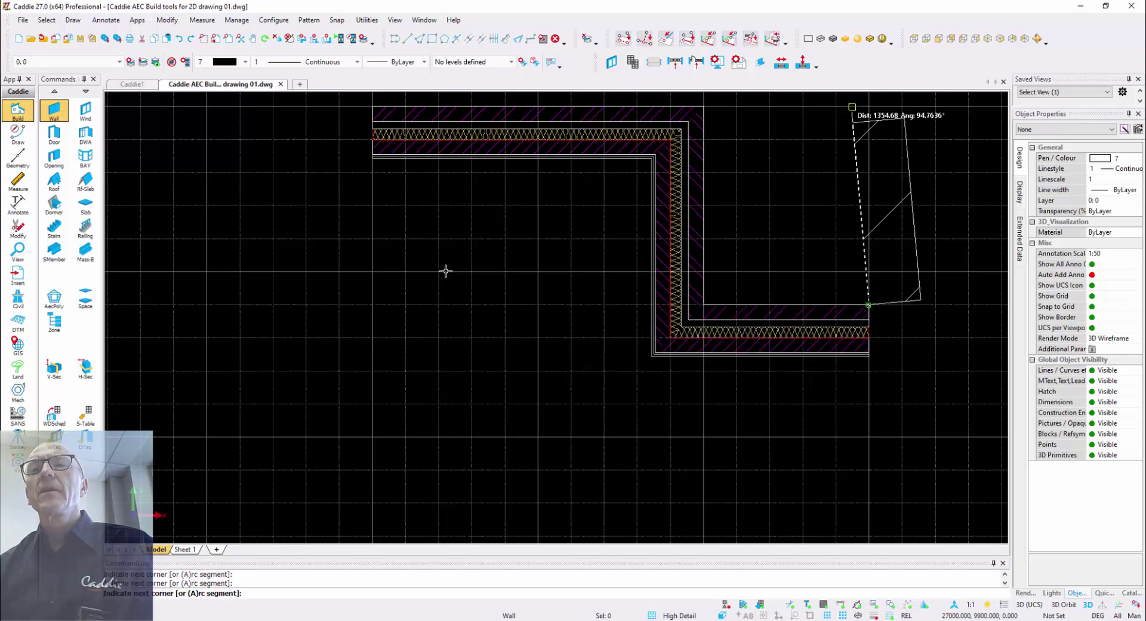
scroll(446, 271, "down", 2)
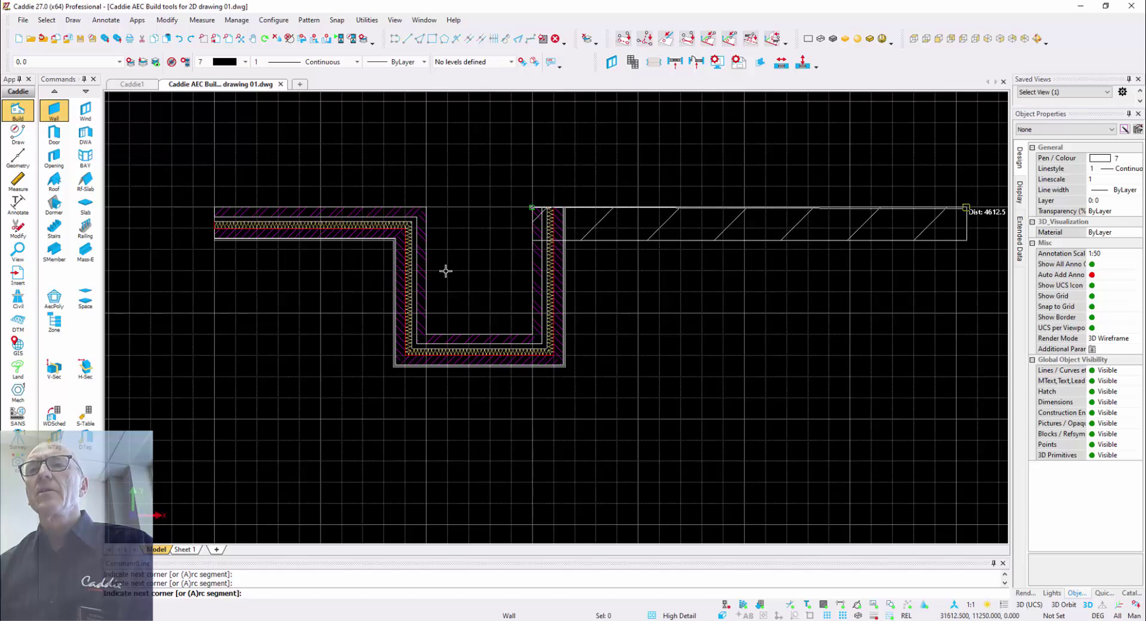
- Continue the external wall past the recess about 4612.5 mm, down the plan's right side, and back about 3487.5 mm along the lower edge
left_click(967, 208)
middle_click_drag(967, 356, 867, 219)
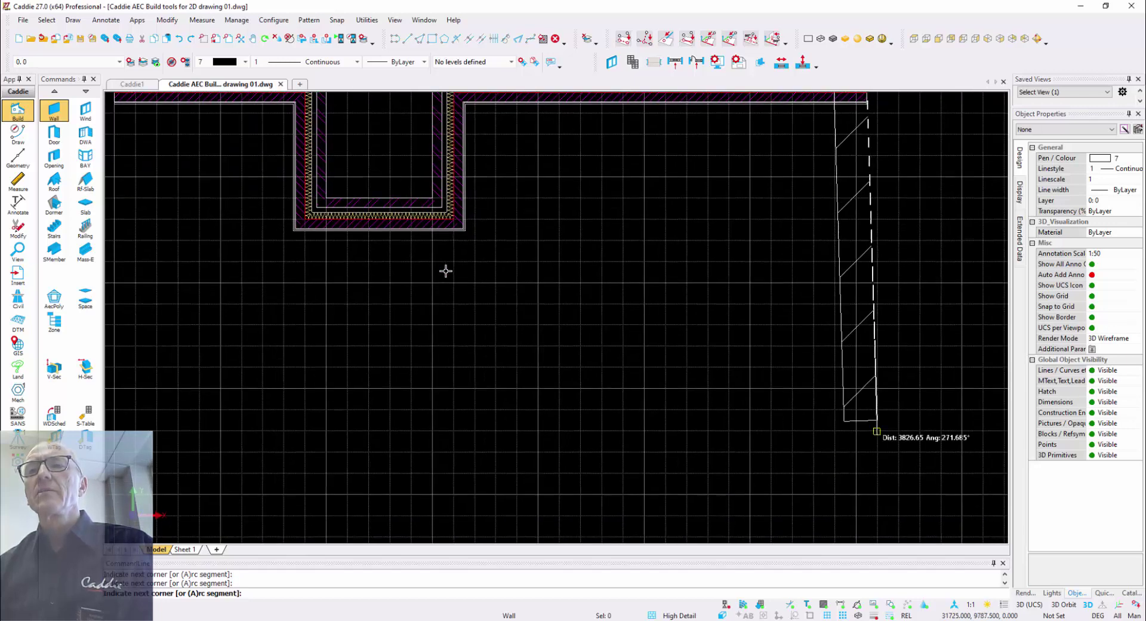
scroll(873, 509, "down", 2)
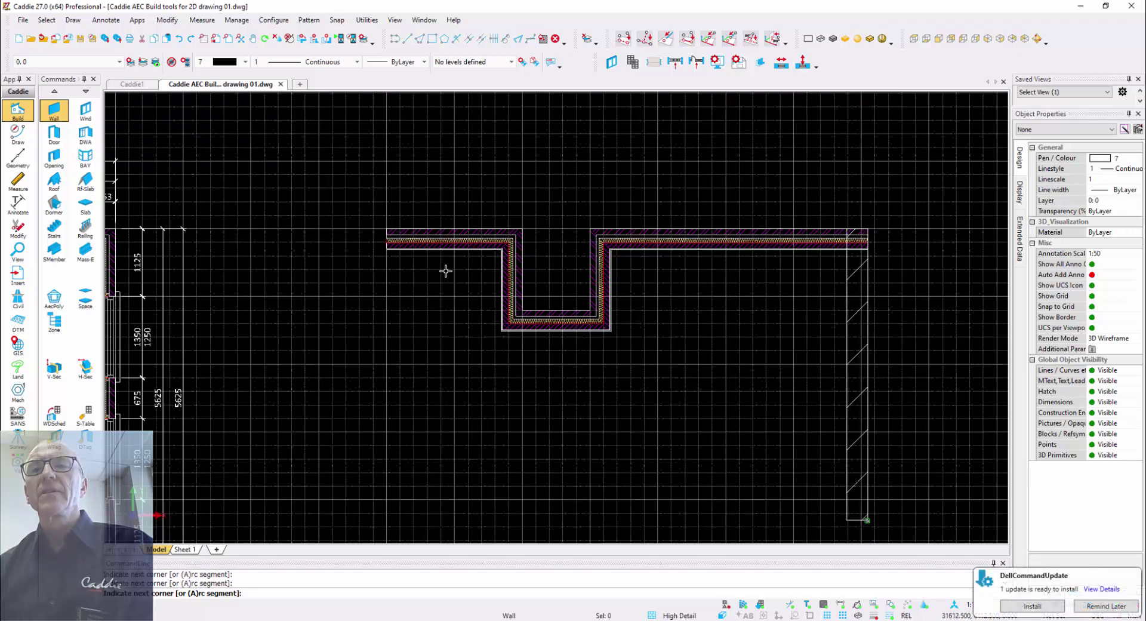
left_click(866, 520)
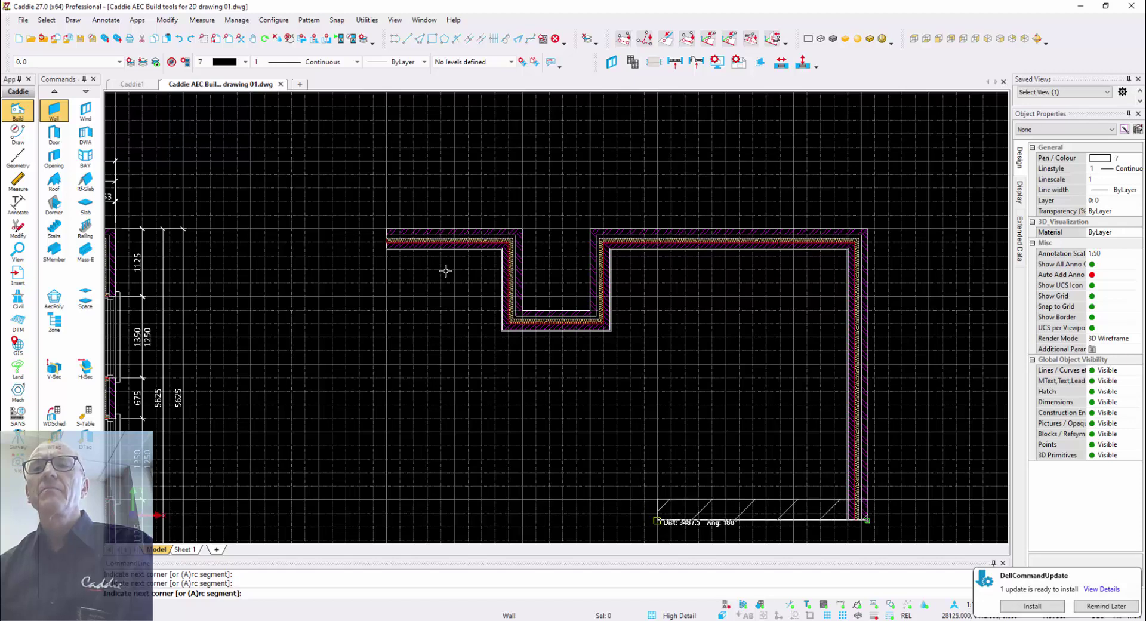
left_click(658, 520)
middle_click_drag(664, 520, 633, 403)
left_click(627, 403)
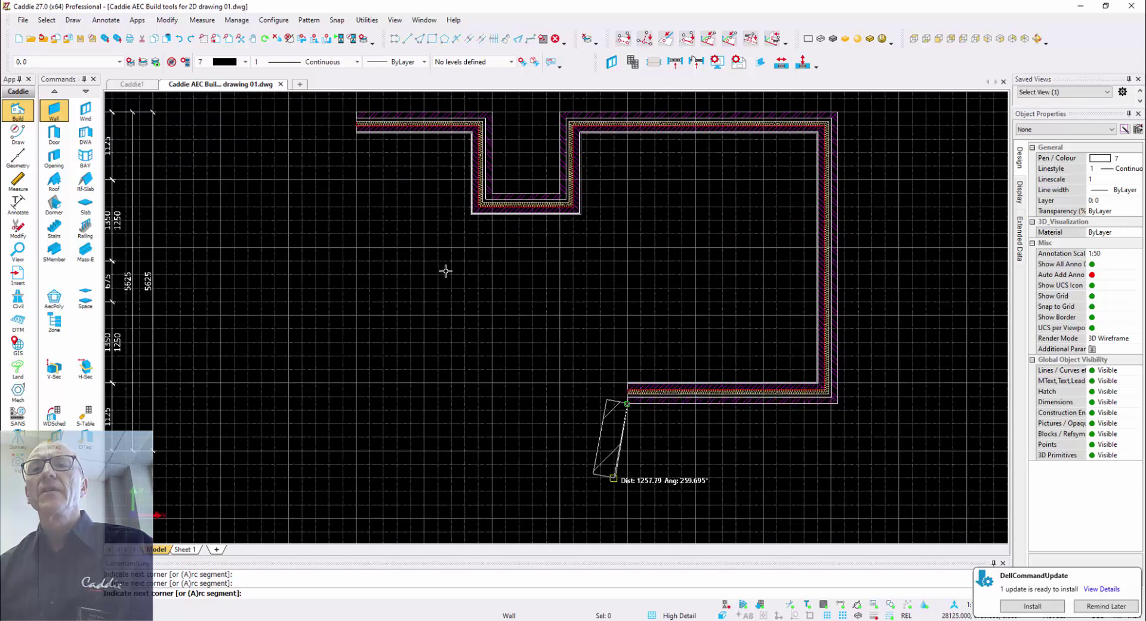
- Draw the lower projection about 2362.5 mm wide with a 1350 mm return, close the wall outline at its start corner, and end the wall run
left_click(626, 463)
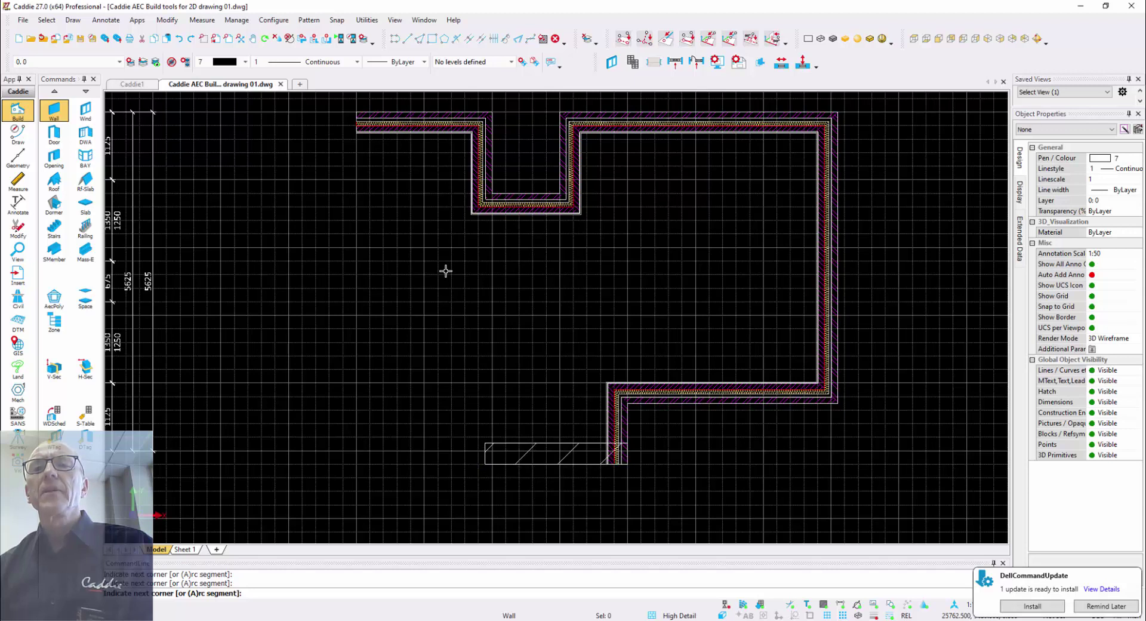
left_click(484, 464)
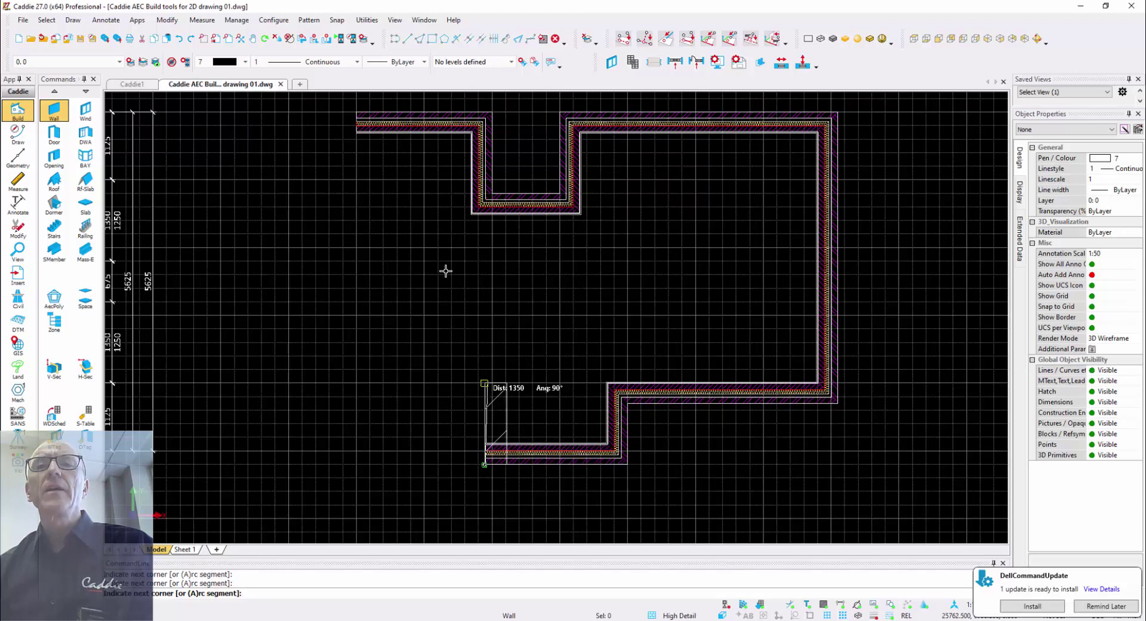
left_click(484, 382)
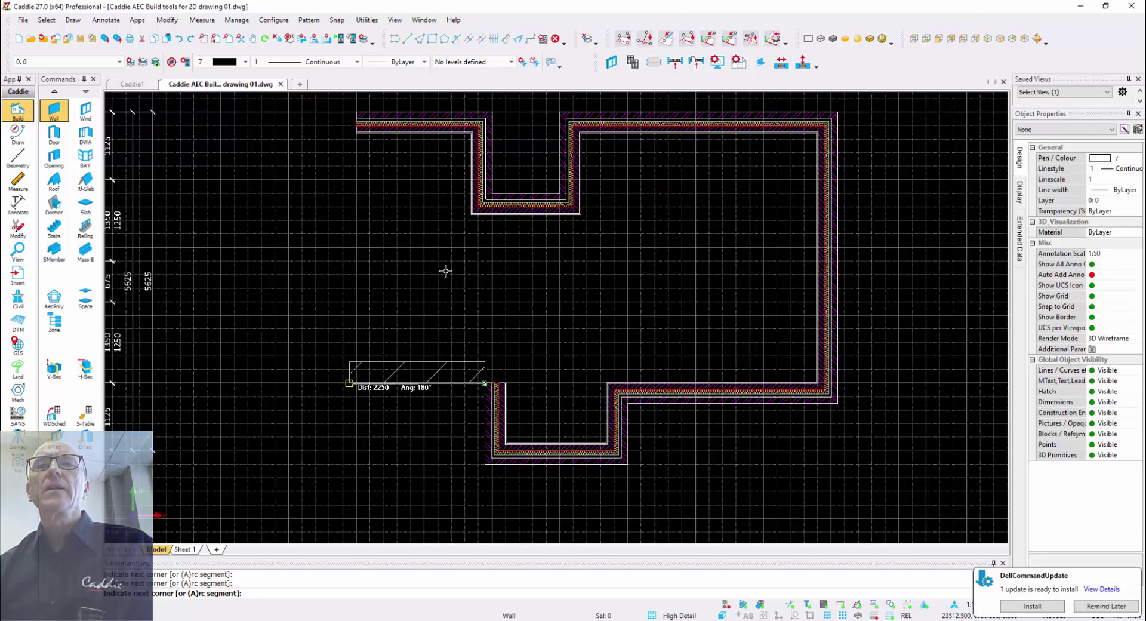
left_click(356, 382)
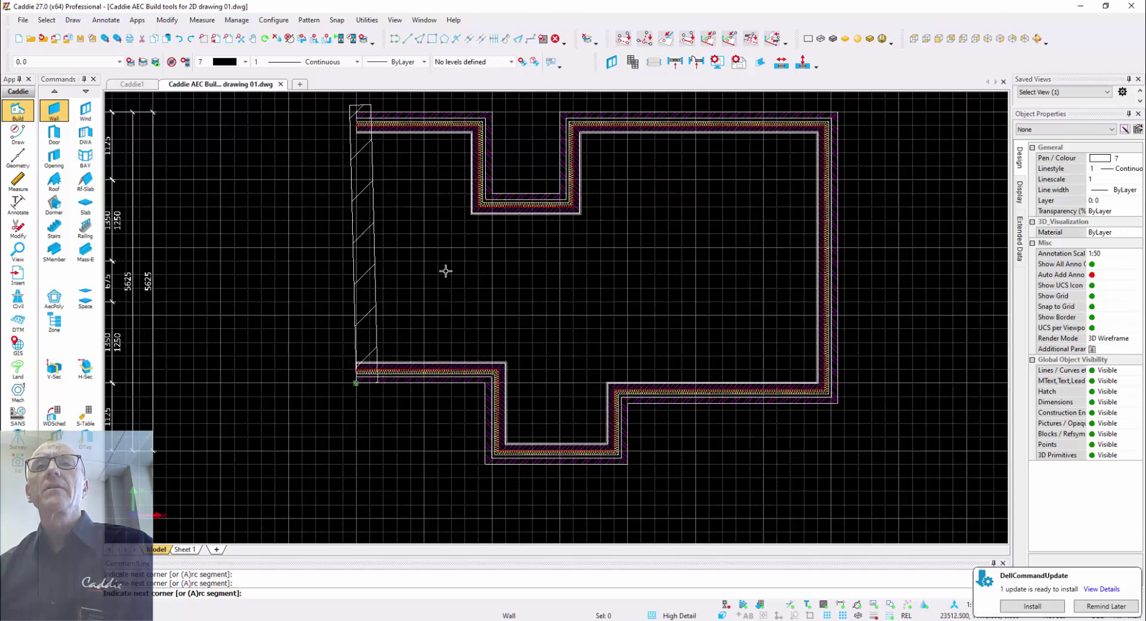
left_click(356, 112)
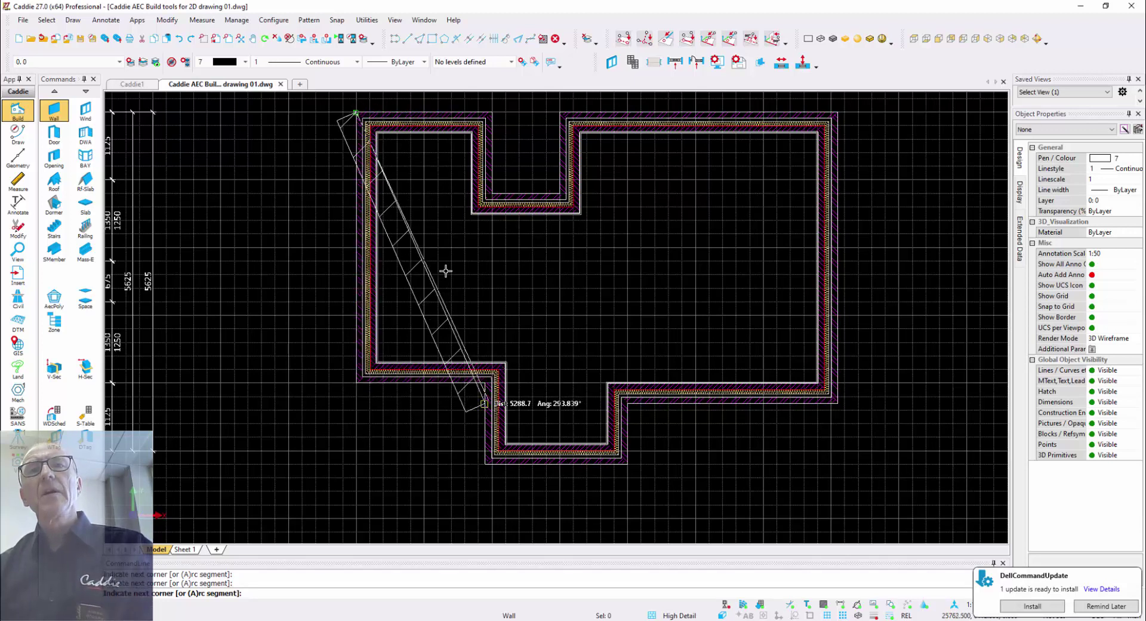
key("Escape")
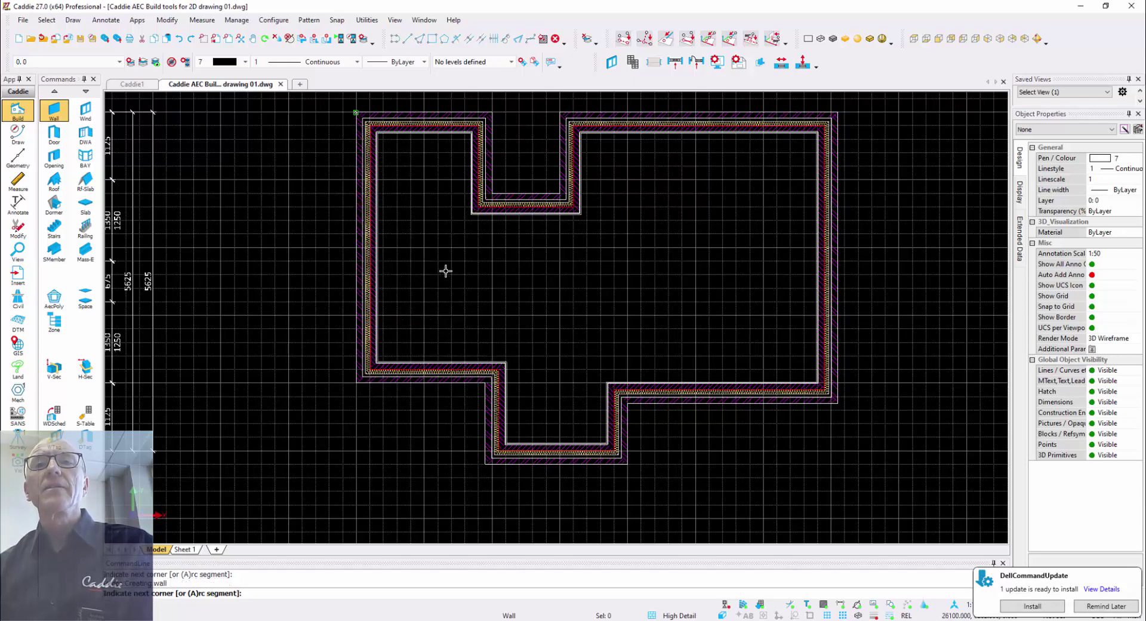
- Switch the drawing's display configuration to Low Detail
middle_click_drag(445, 271, 407, 298)
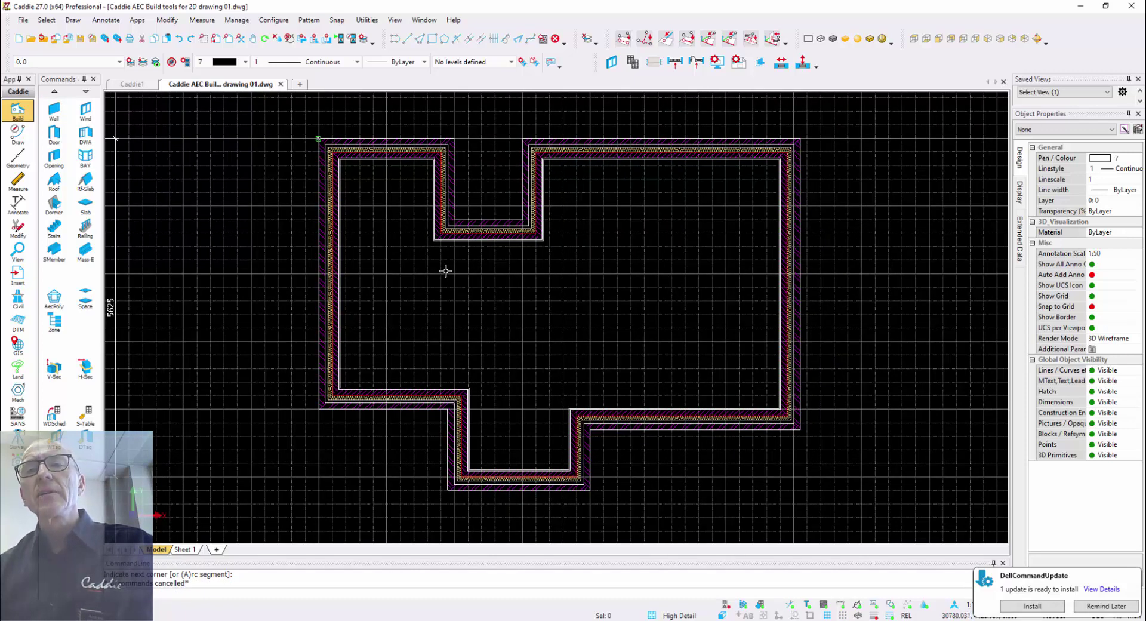
scroll(607, 401, "up", 3)
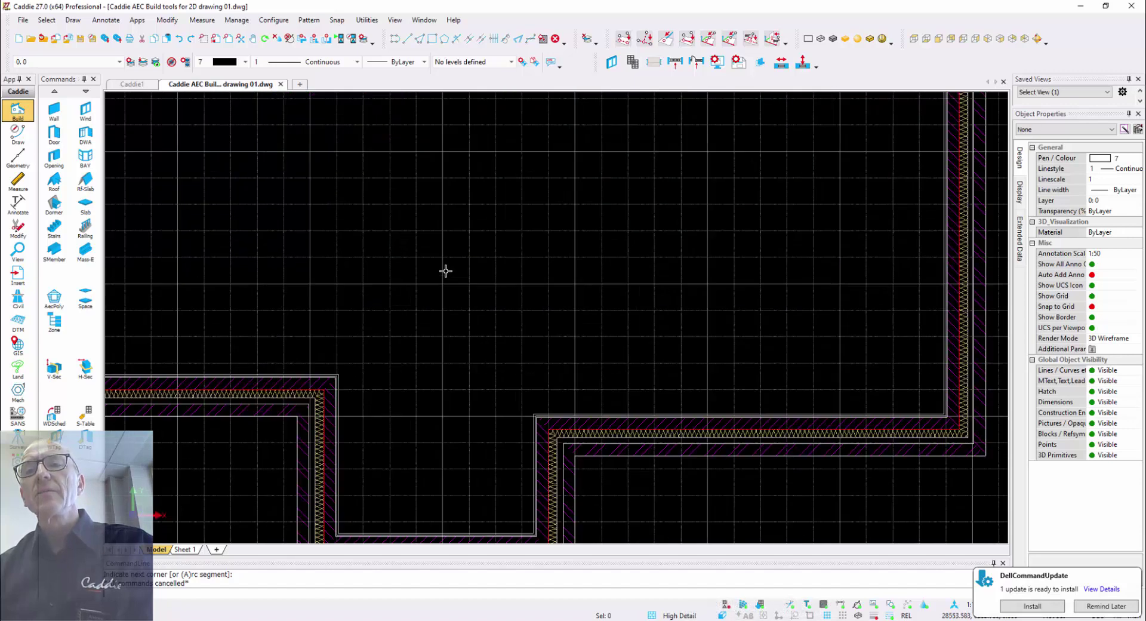
middle_click_drag(446, 271, 434, 188)
left_click(686, 616)
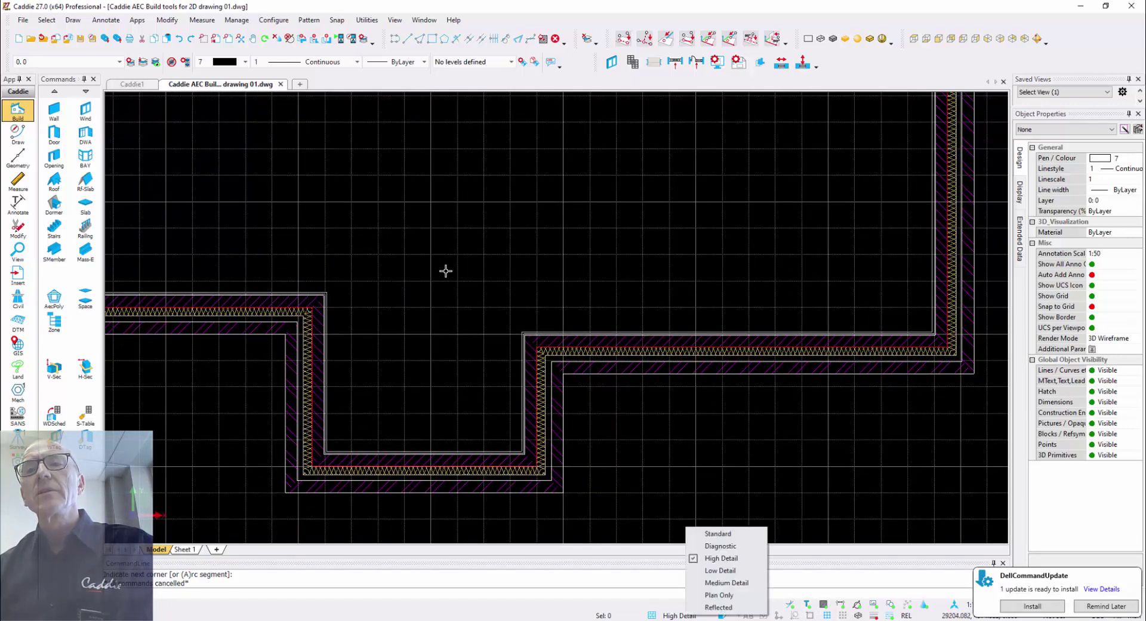
left_click(726, 570)
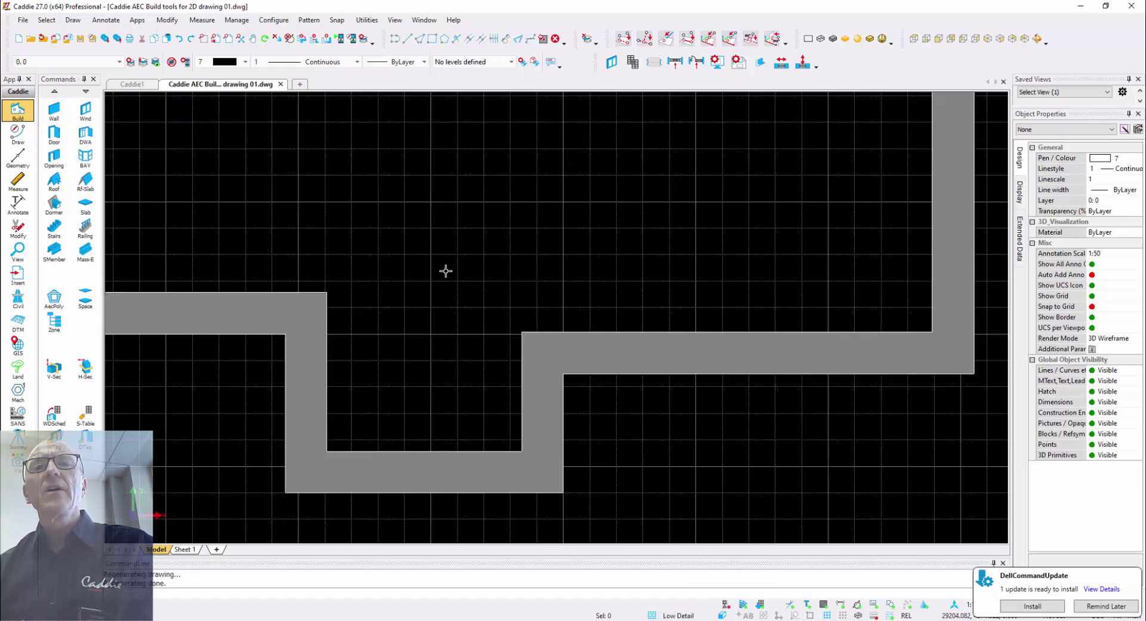
- Choose the Door.External style for a new door, keeping it 900 wide and 2100 high with a centre origin, and accept the parameters
scroll(446, 270, "down", 5)
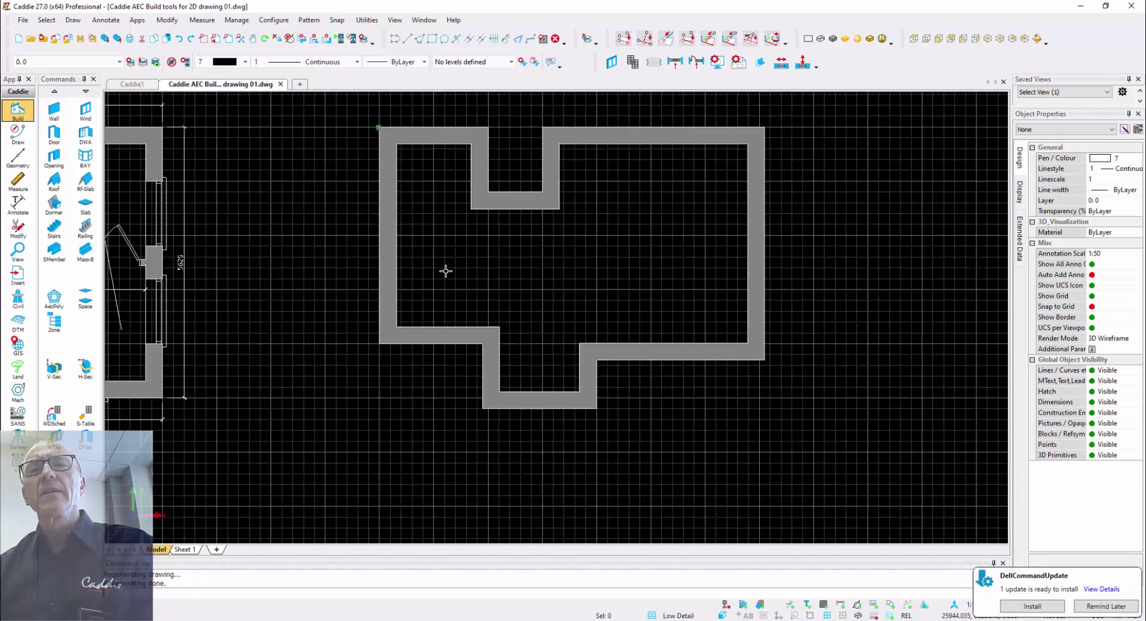
mouse_move(445, 271)
middle_mouse_down()
mouse_move(483, 276)
mouse_move(237, 287)
middle_mouse_up()
scroll(445, 270, "right", 1)
scroll(445, 271, "up", 3)
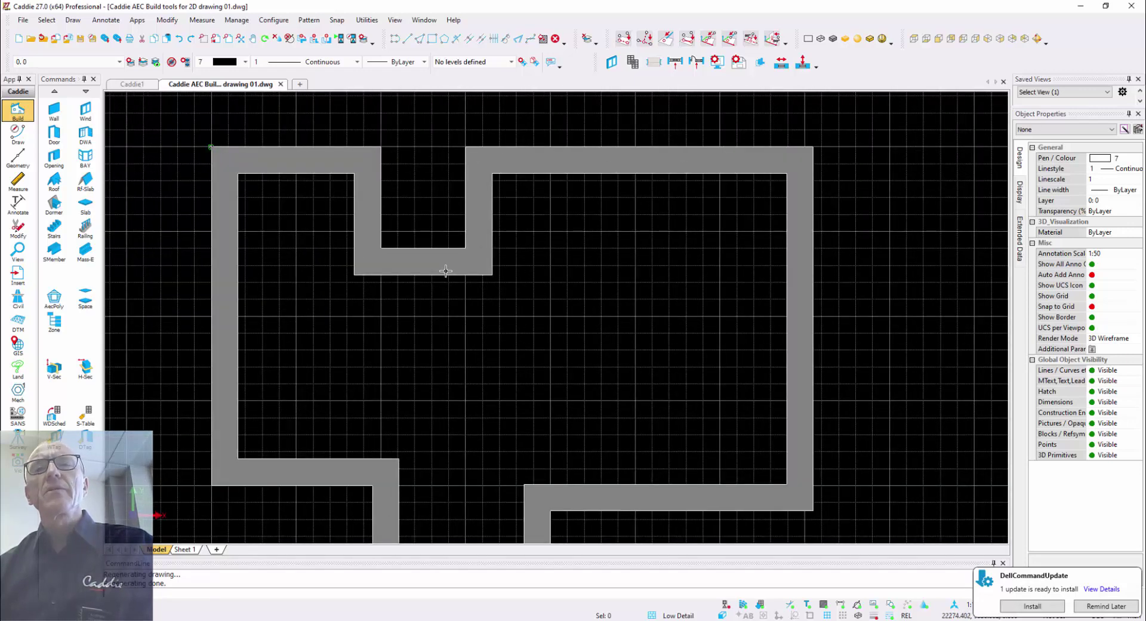
left_click(54, 133)
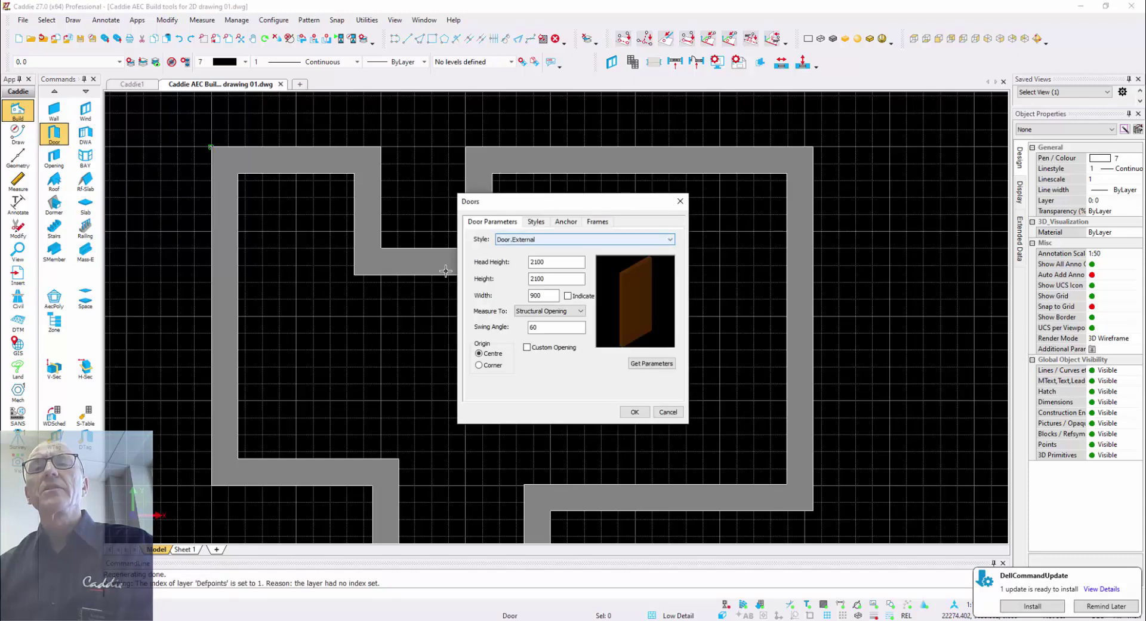
left_click(584, 239)
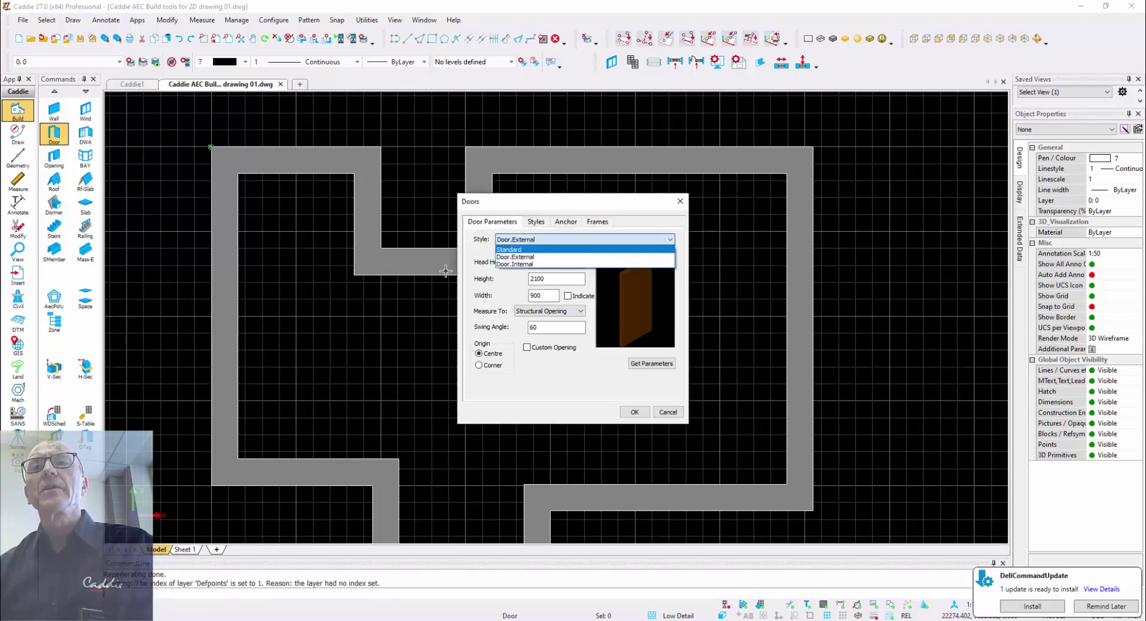
left_click(515, 257)
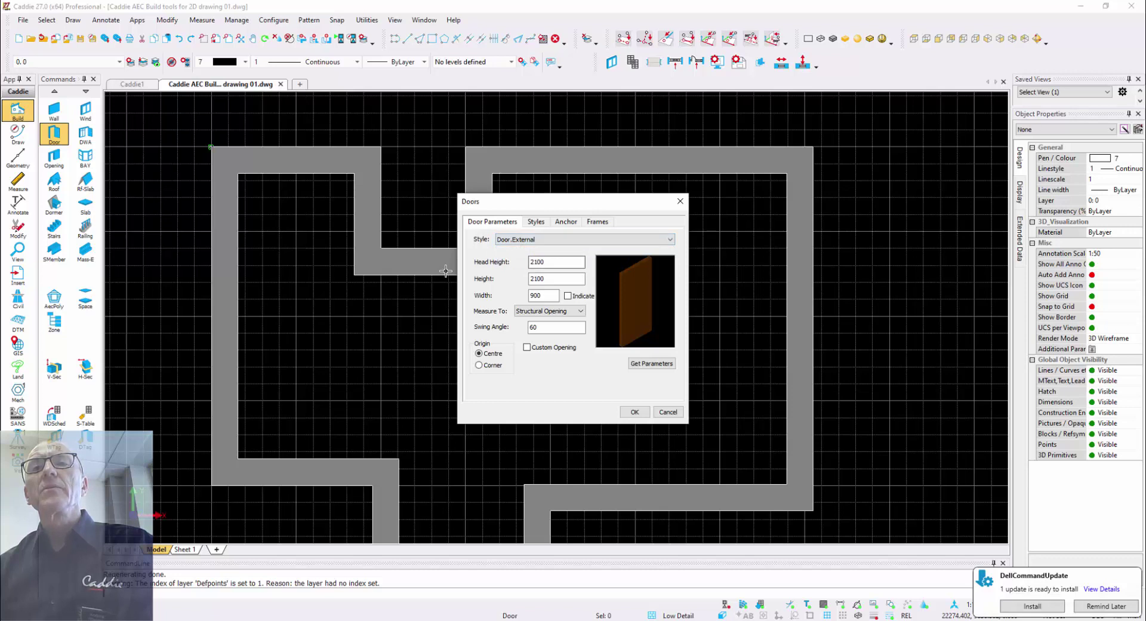
key("Tab")
key("Tab")
key("Tab")
key("Tab")
key("Tab")
key("Tab")
key("Tab")
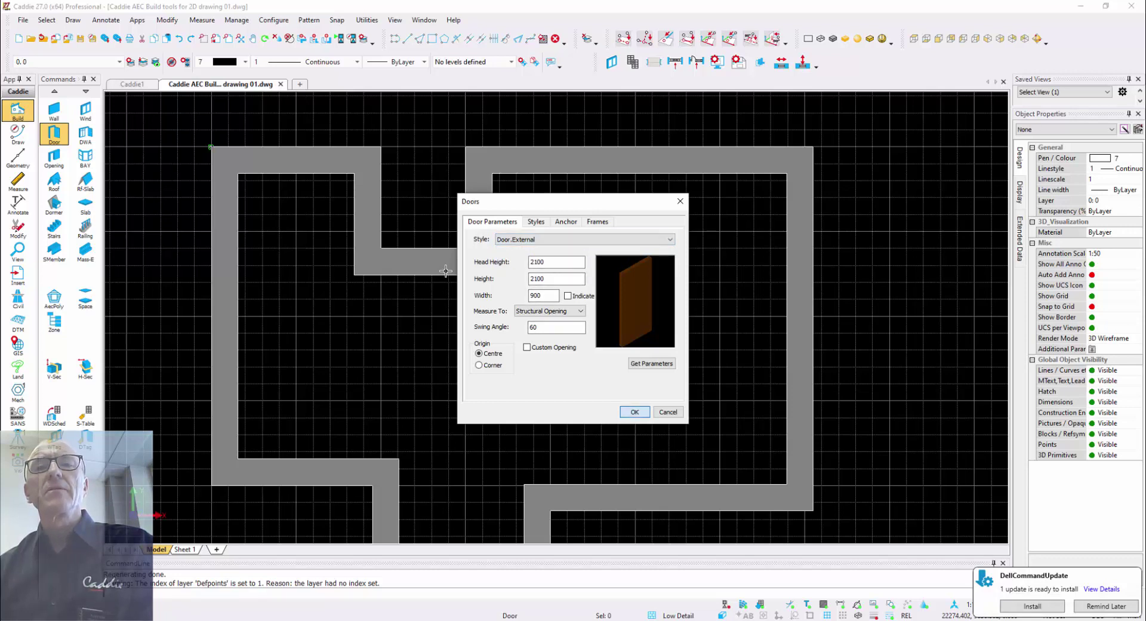
key("Return")
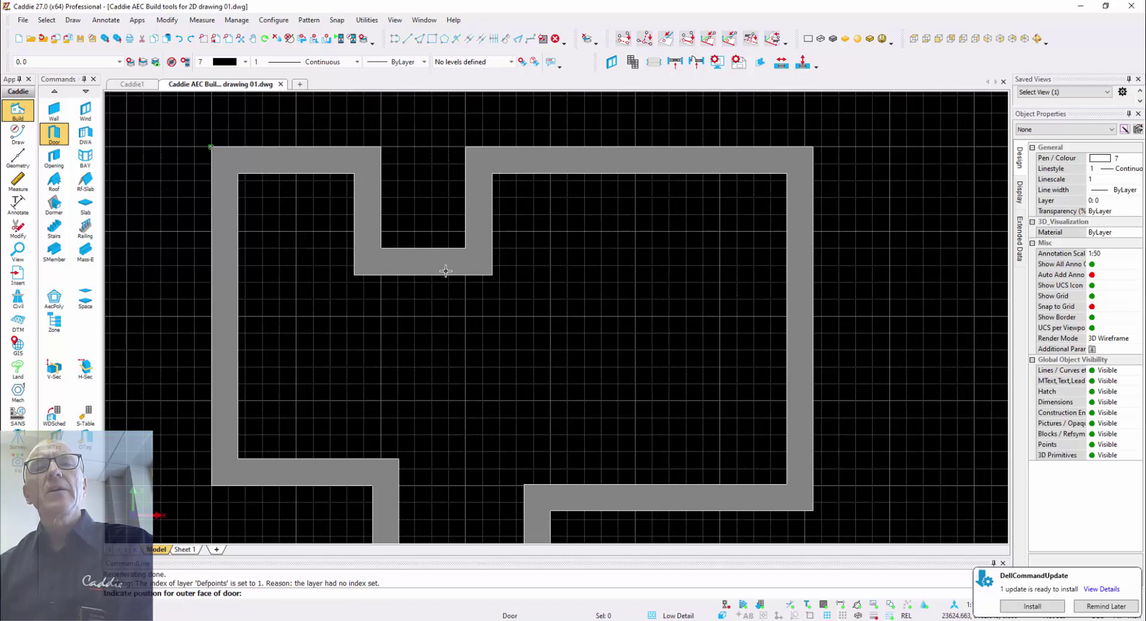
- Place the external door in the lower part of the new plan's left wall, hinged at its upper jamb and opening inwards
left_click(211, 384)
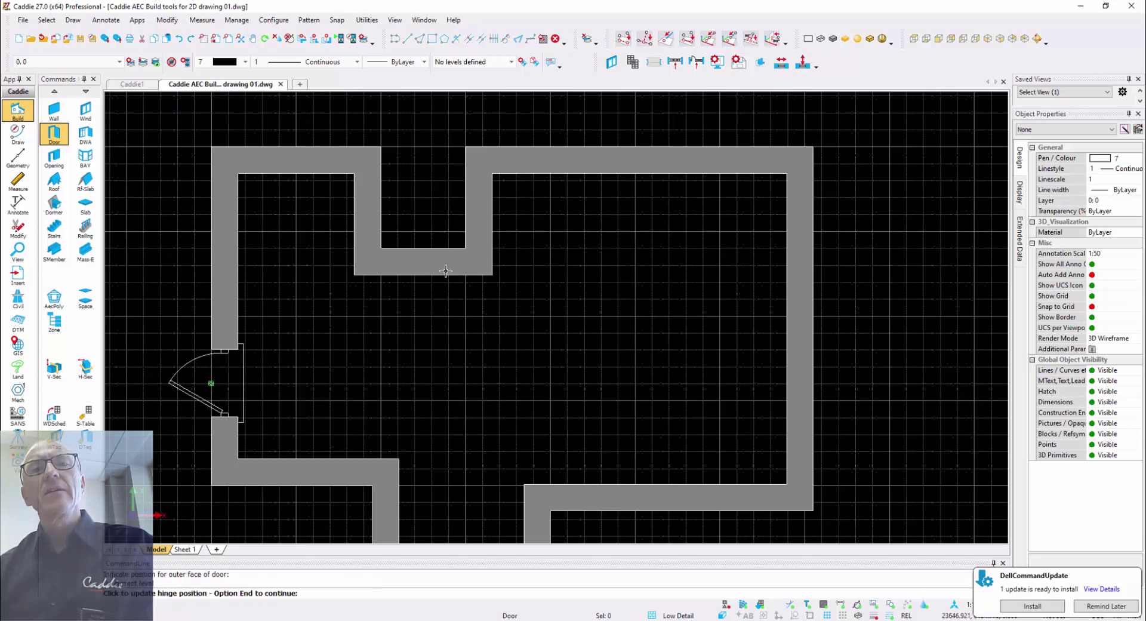
left_click(212, 380)
left_click(446, 270)
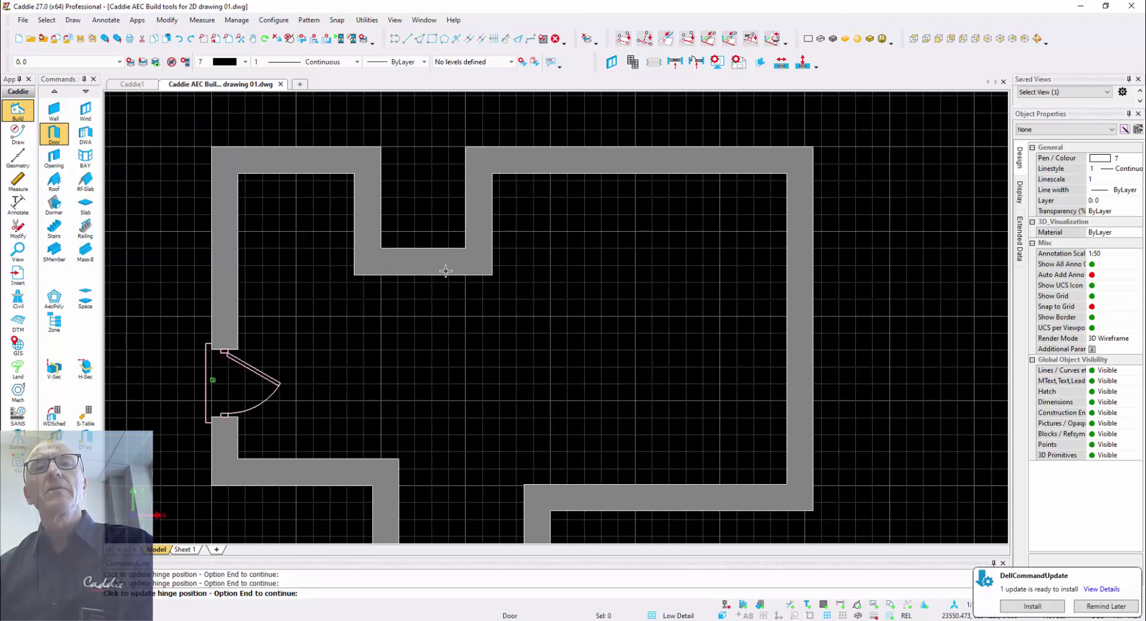
left_click(446, 270)
left_click(446, 271)
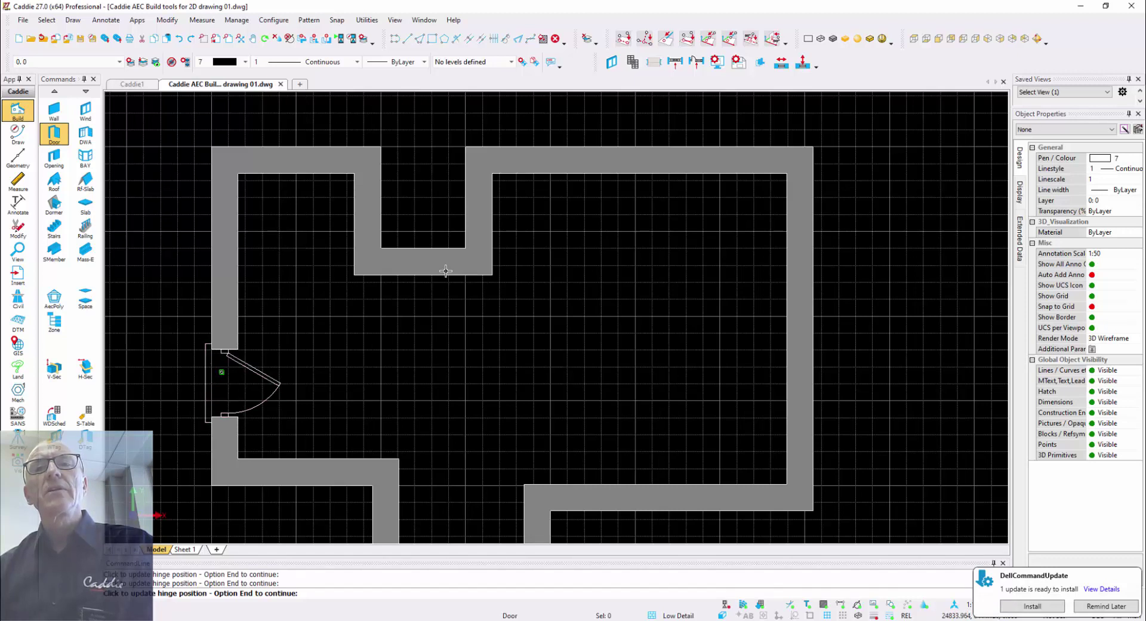
right_click(310, 358)
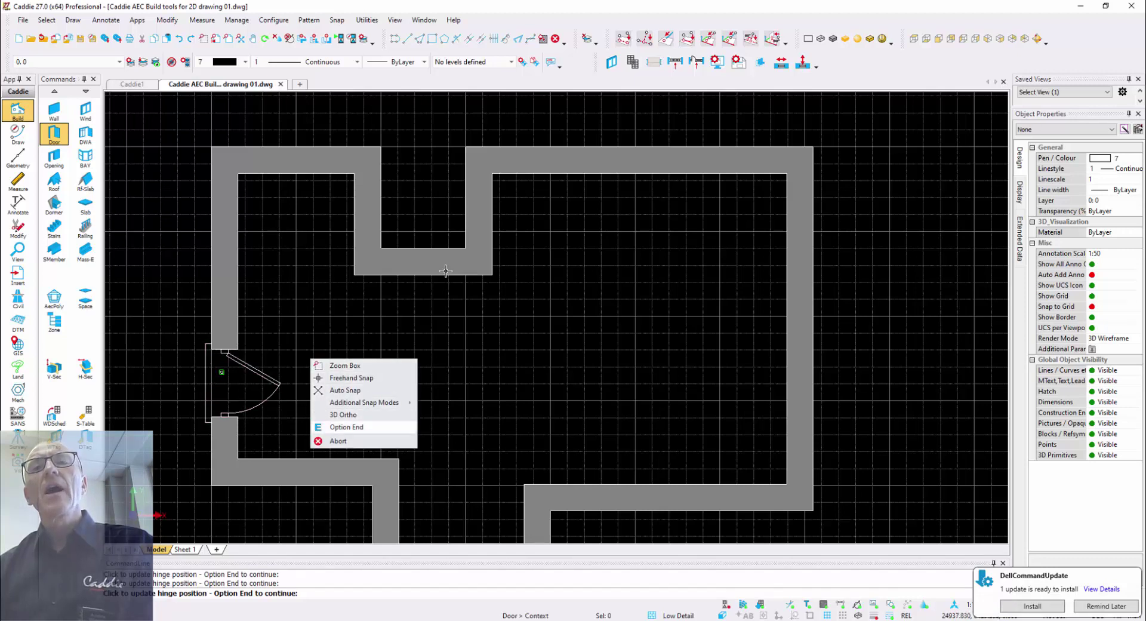
left_click(341, 427)
key("Return")
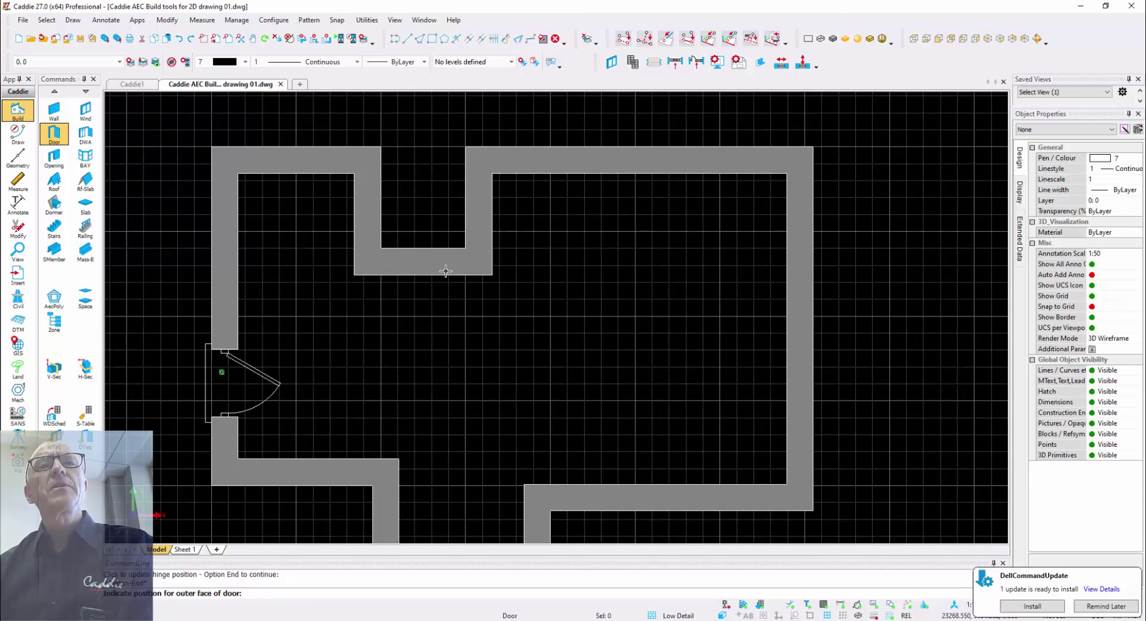
- Set the style for new walls to Ca_Plstr-12.5 Block 100 Plstr-12.5 and accept the wall parameters with Left justification
left_click(54, 111)
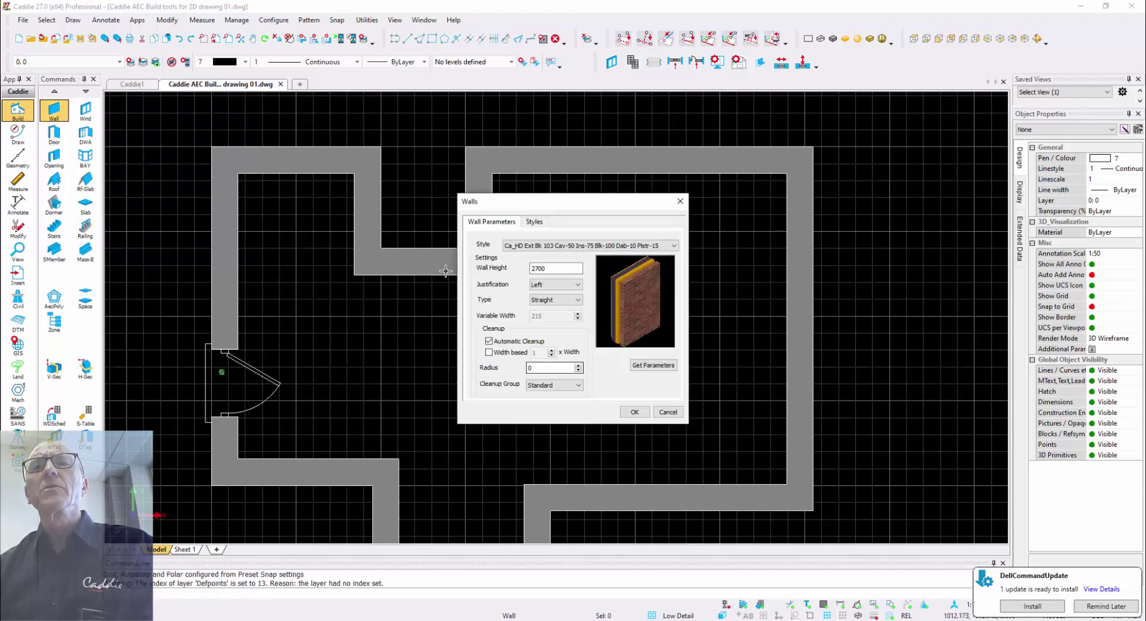
left_click(589, 246)
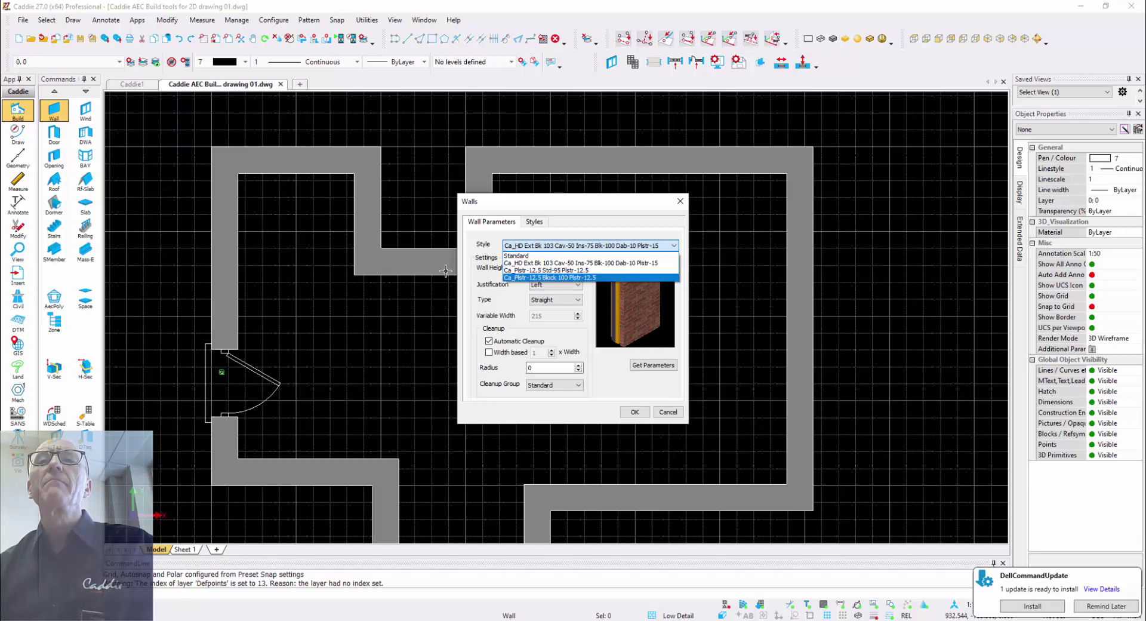
key("Up")
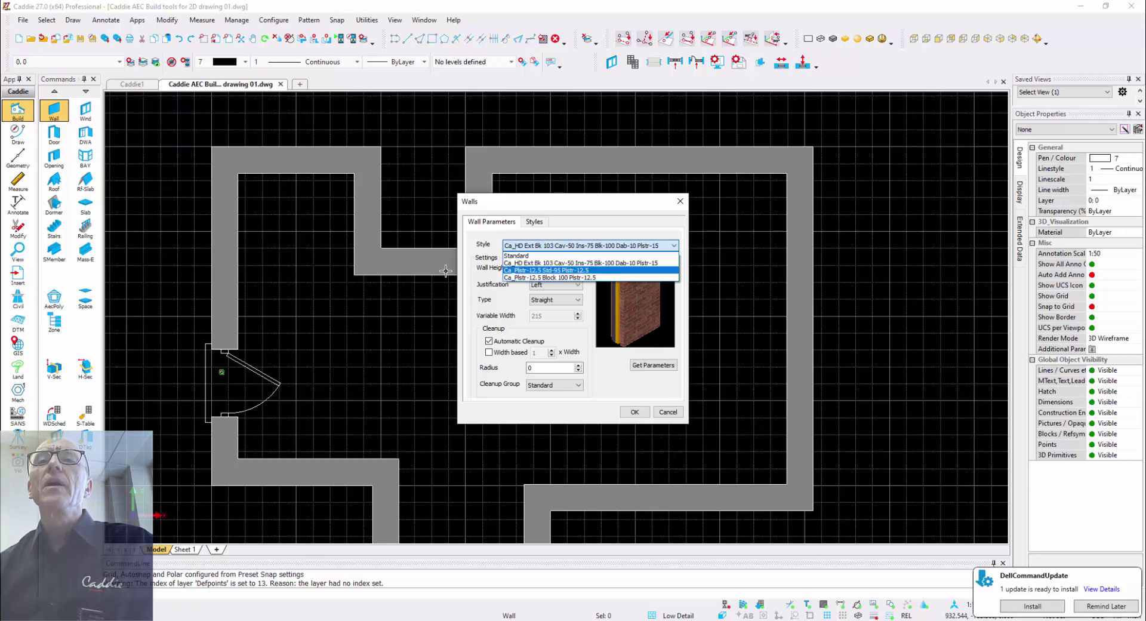
key("Down")
key("Return")
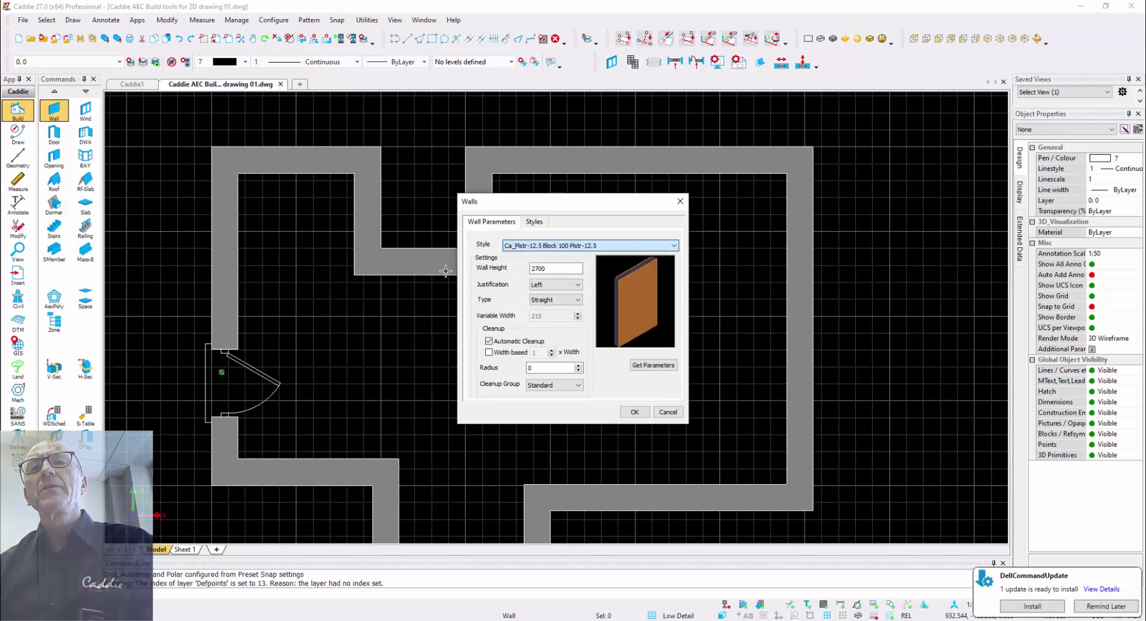
key("Tab")
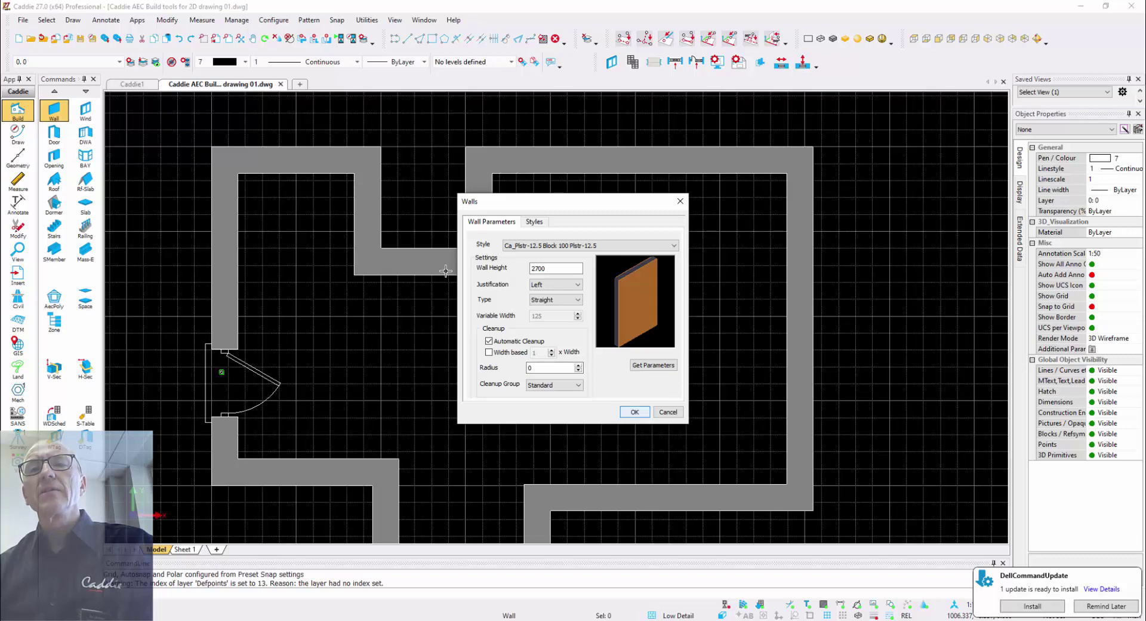
key("Return")
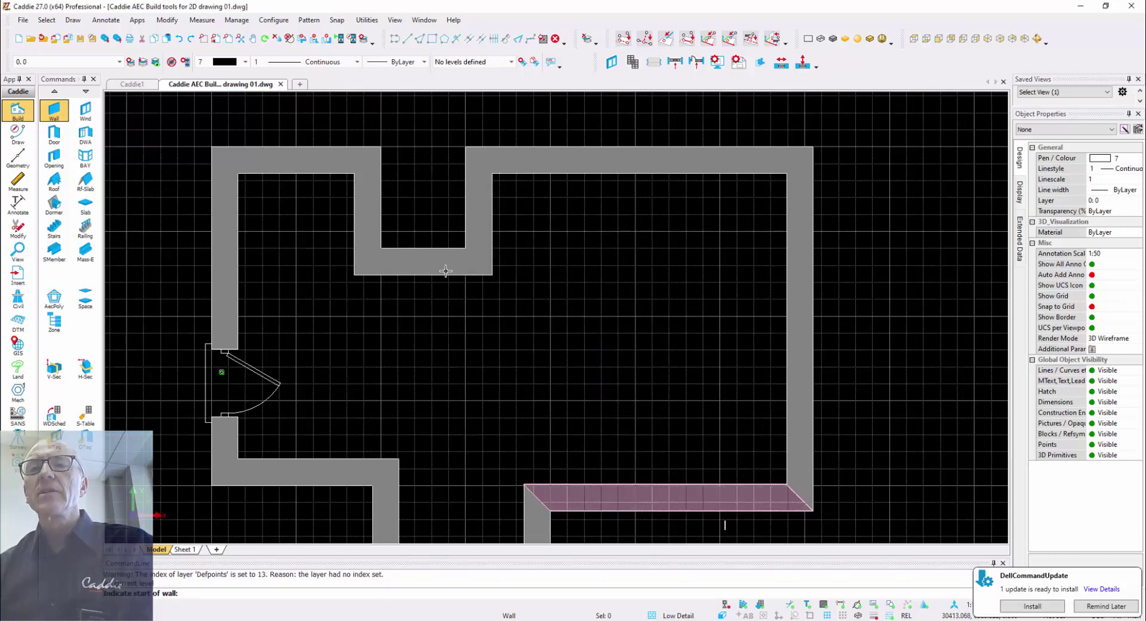
- Draw a stepped internal wall from the lower-right external wall upwards, 2250 to the left, and up to the underside of the upper recess
left_click(842, 615)
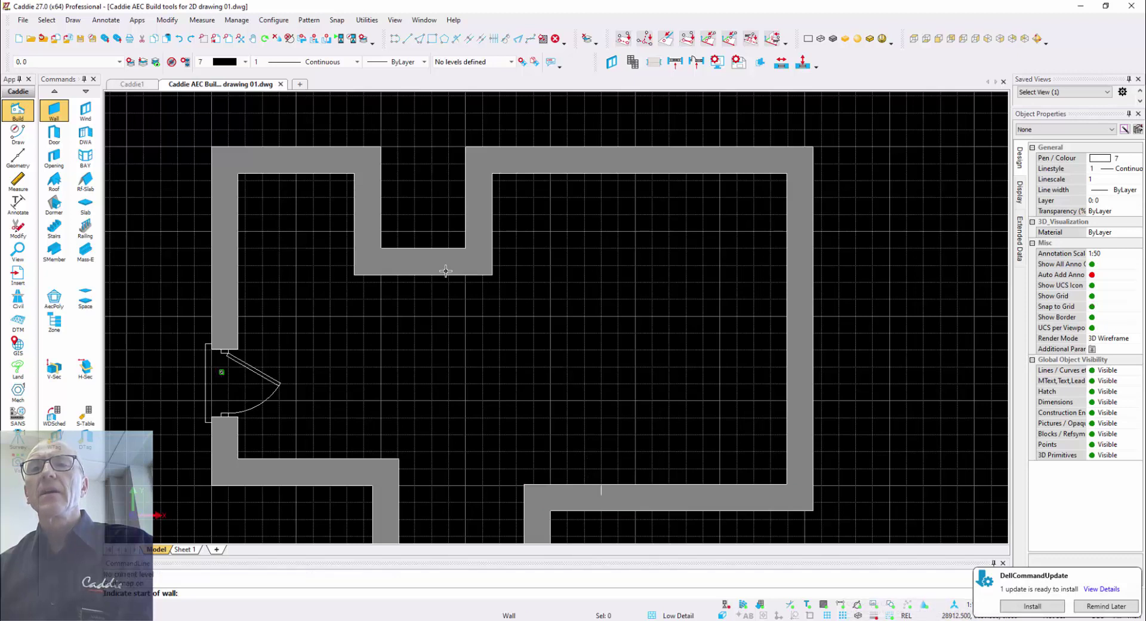
left_click(600, 484)
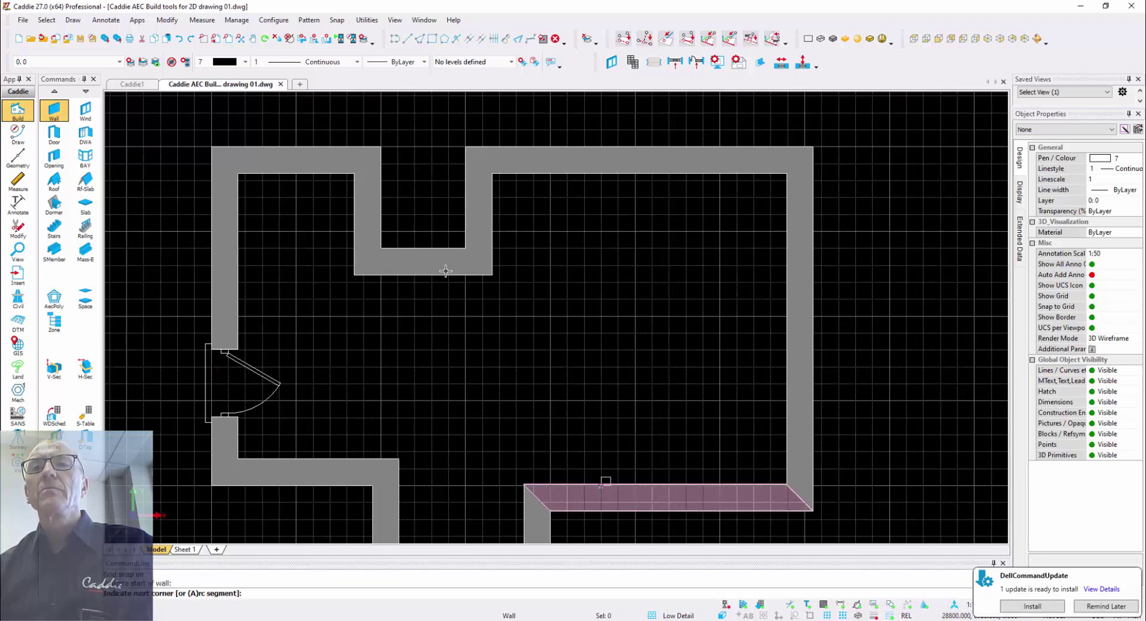
left_click(600, 349)
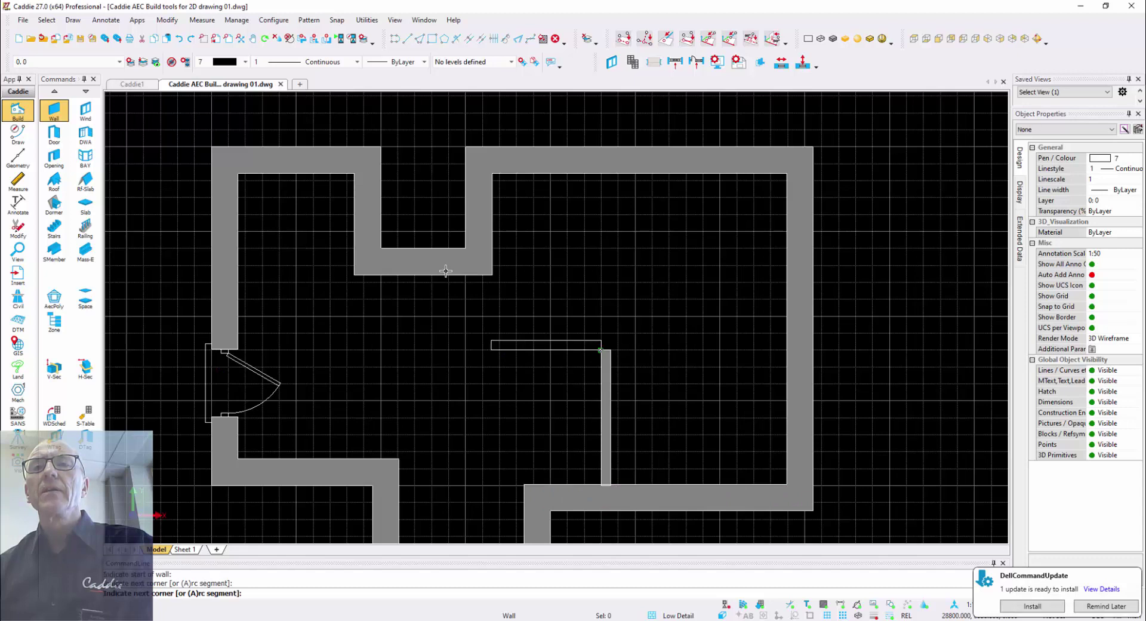
left_click(432, 299)
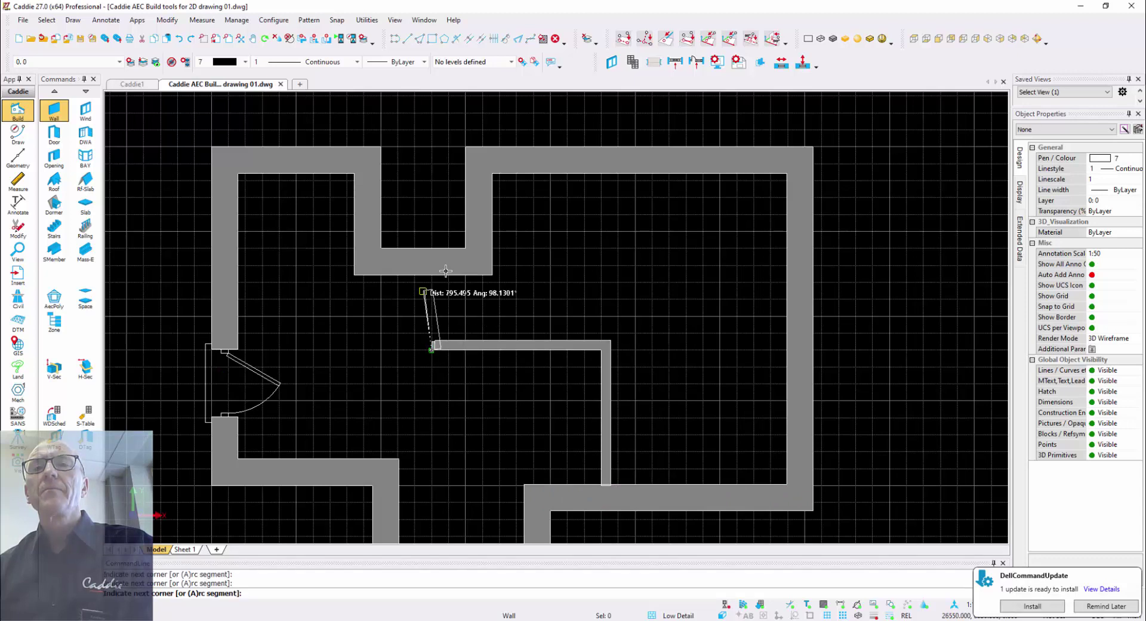
left_click(446, 271)
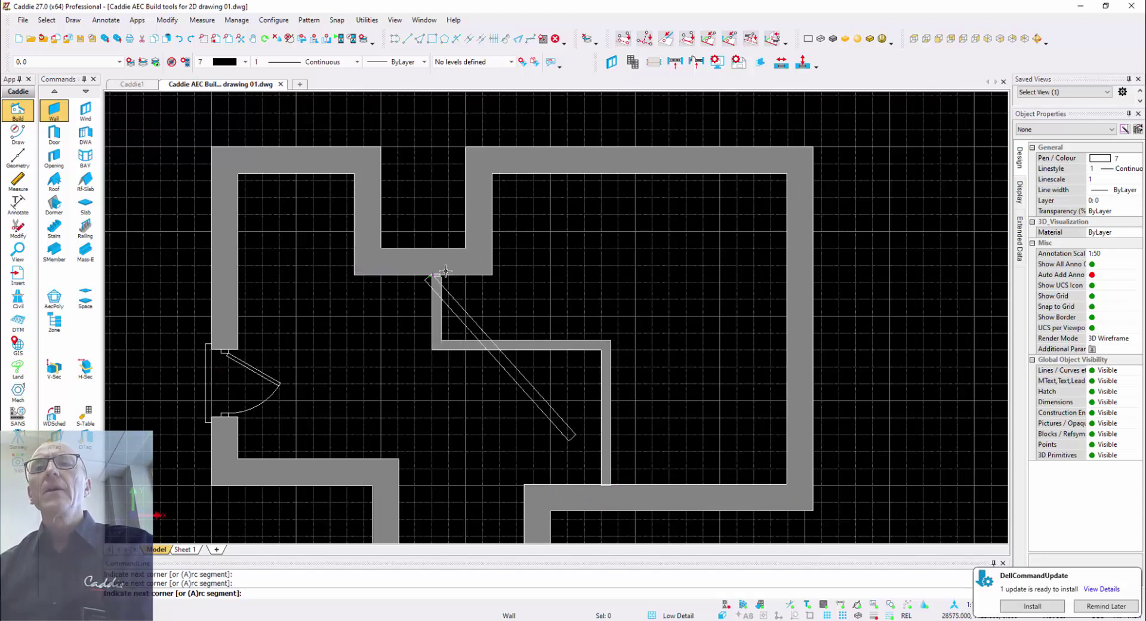
key("Escape")
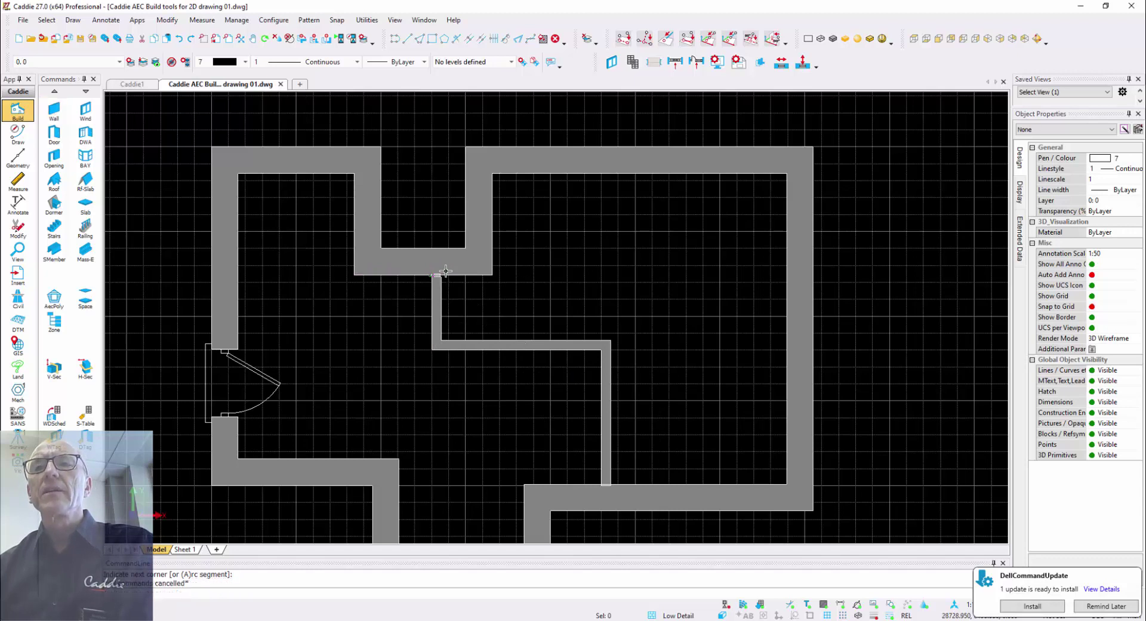
- Stretch the horizontal internal wall's right end to the outer face of the right external wall
left_click(458, 345)
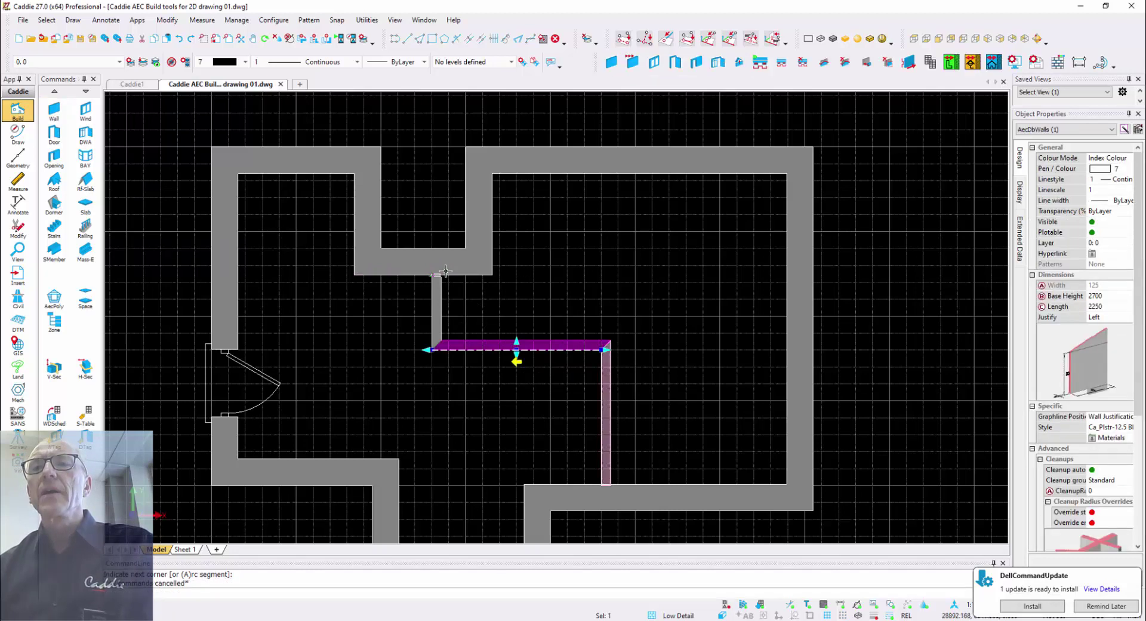
left_click(606, 350)
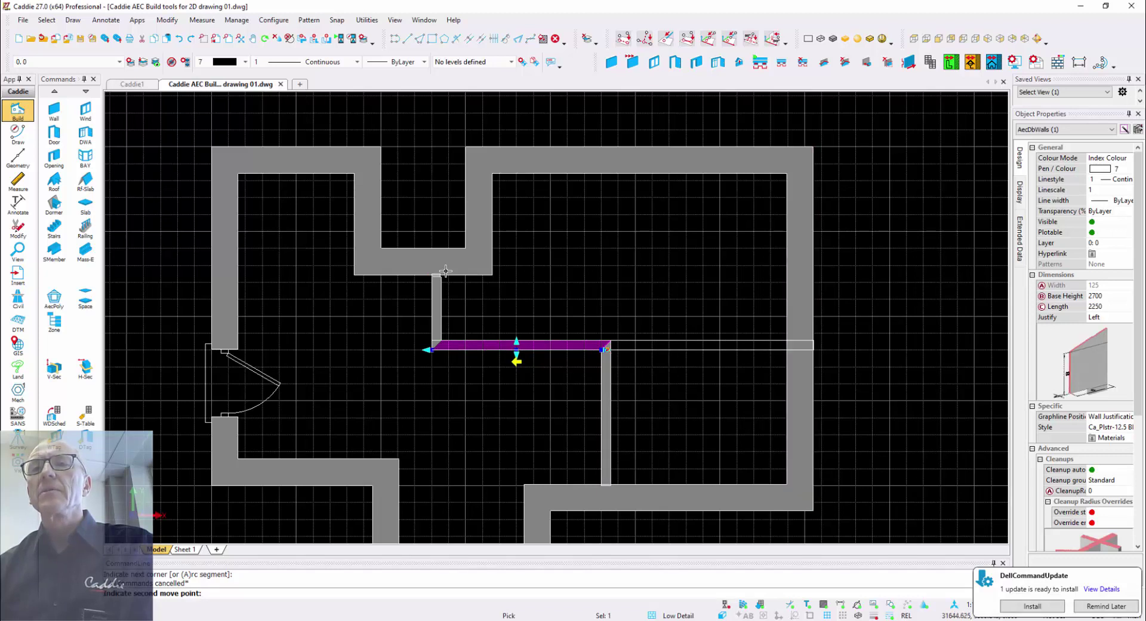
key("F9")
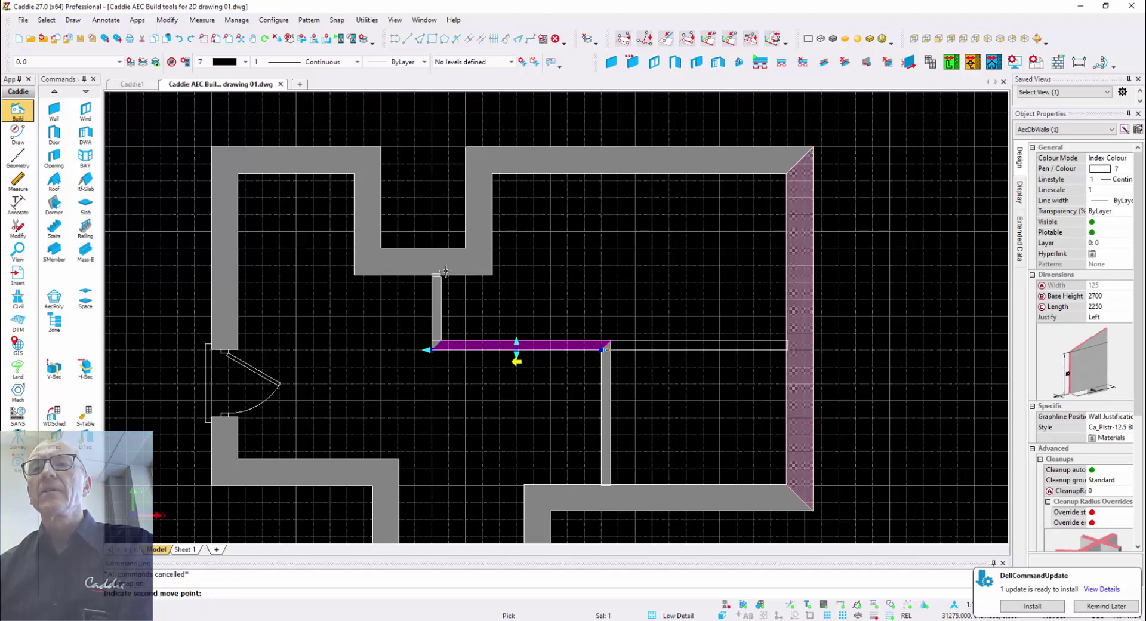
left_click(813, 349)
key("Escape")
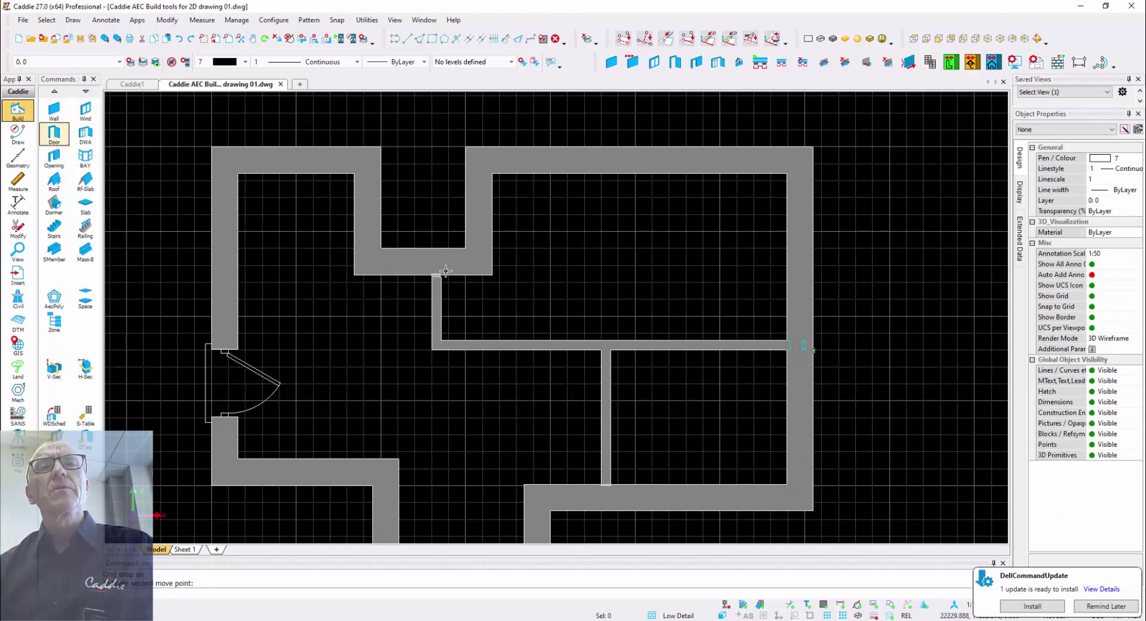
- Choose the Door.Internal style for a new door, keeping it 900 wide and 2100 high, and accept the parameters
left_click(54, 133)
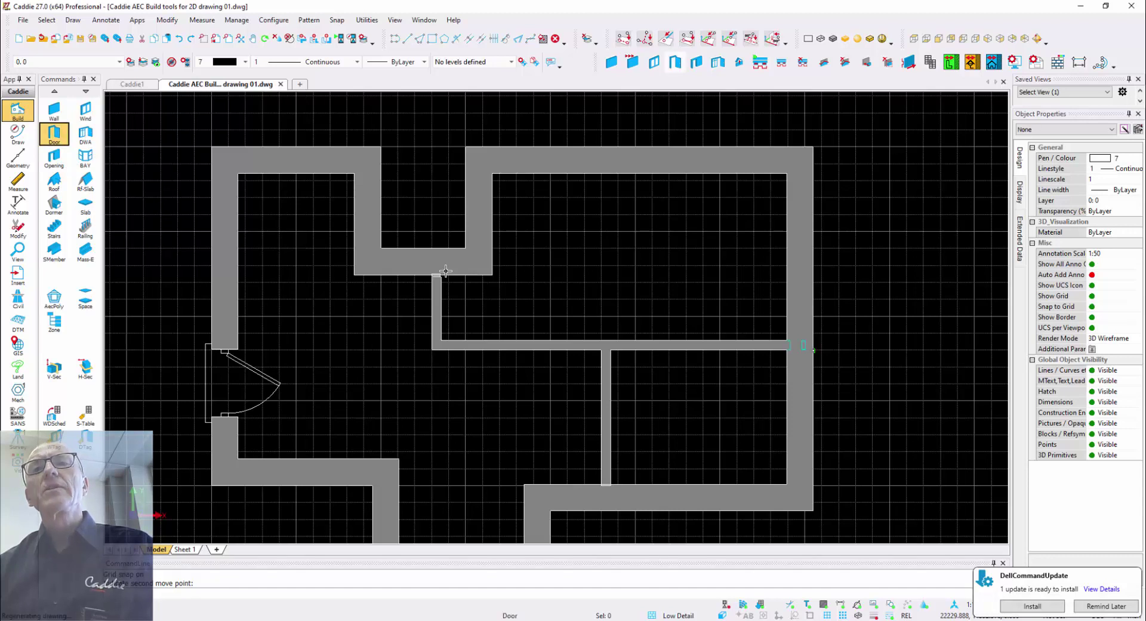
left_click(556, 239)
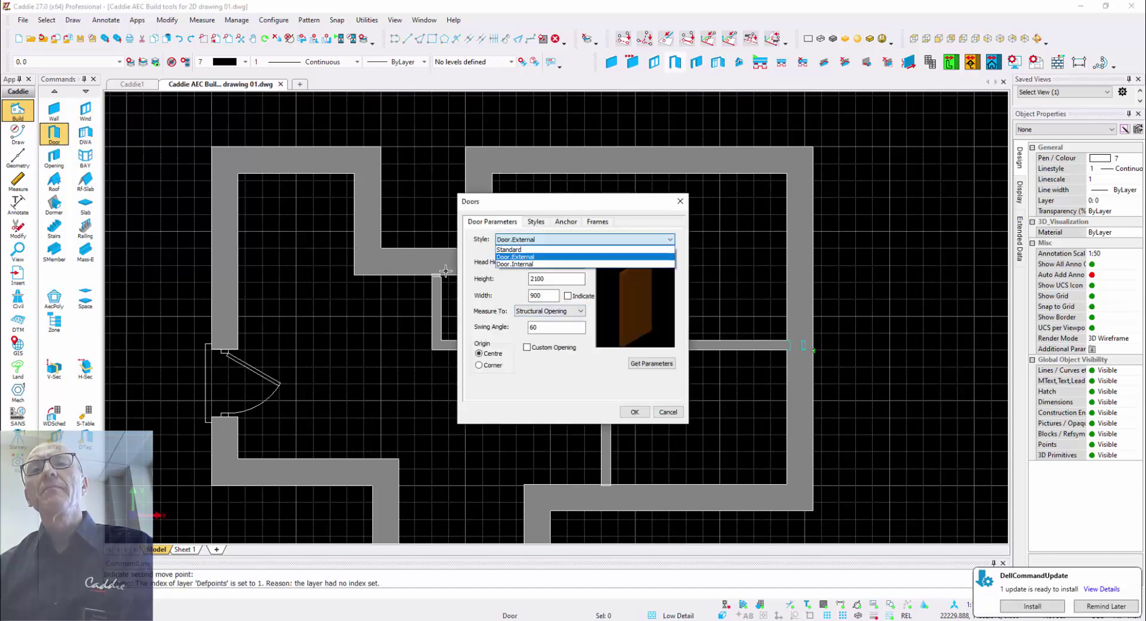
key("Down")
key("Return")
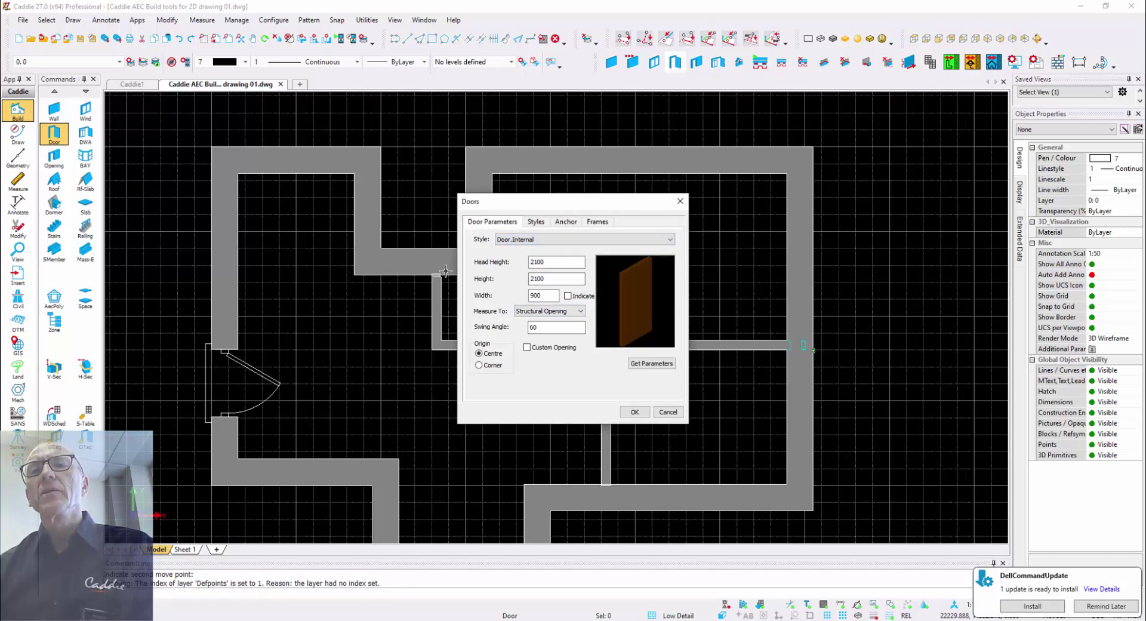
key("Return")
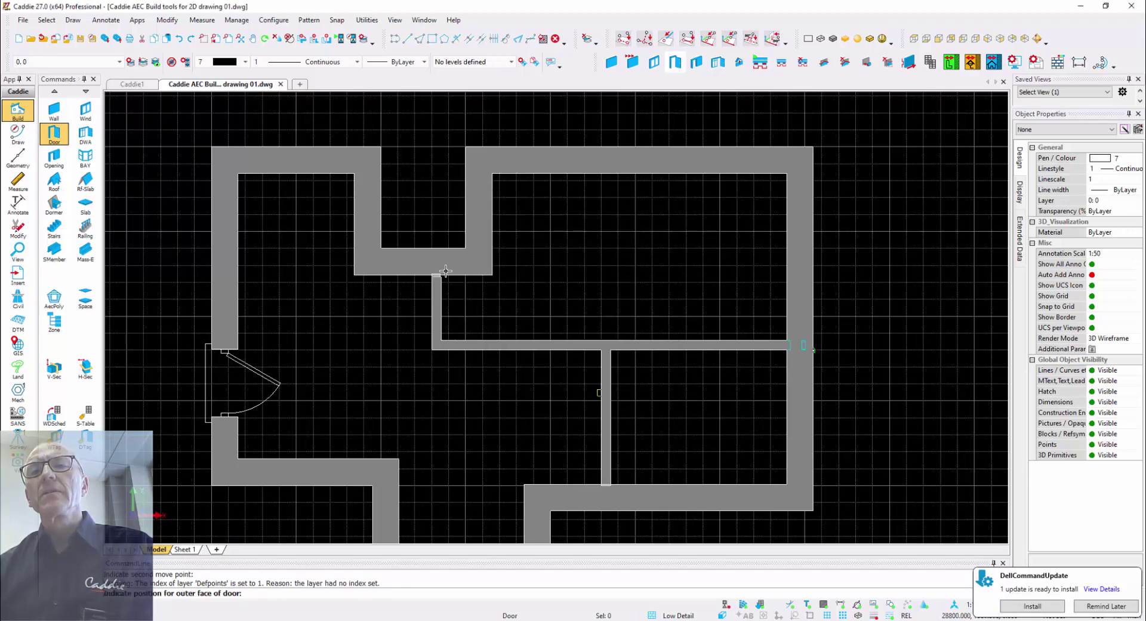
- Place an internal door in the lower vertical internal wall, hinged at its upper jamb and opening into the lower-right room
left_click(600, 400)
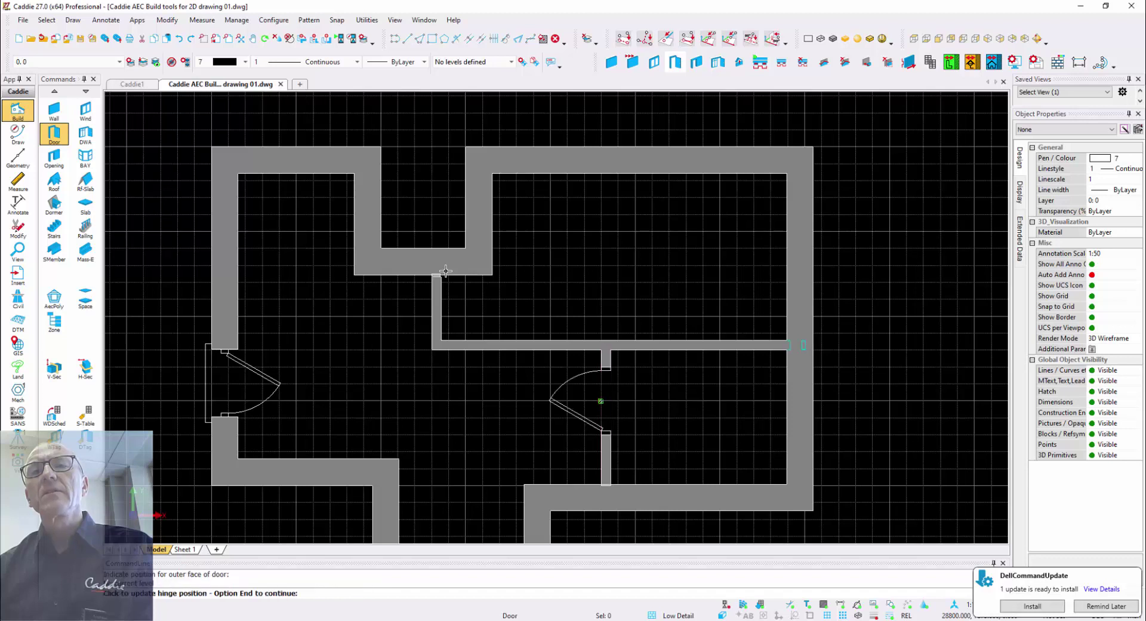
left_click(445, 271)
left_click(445, 271)
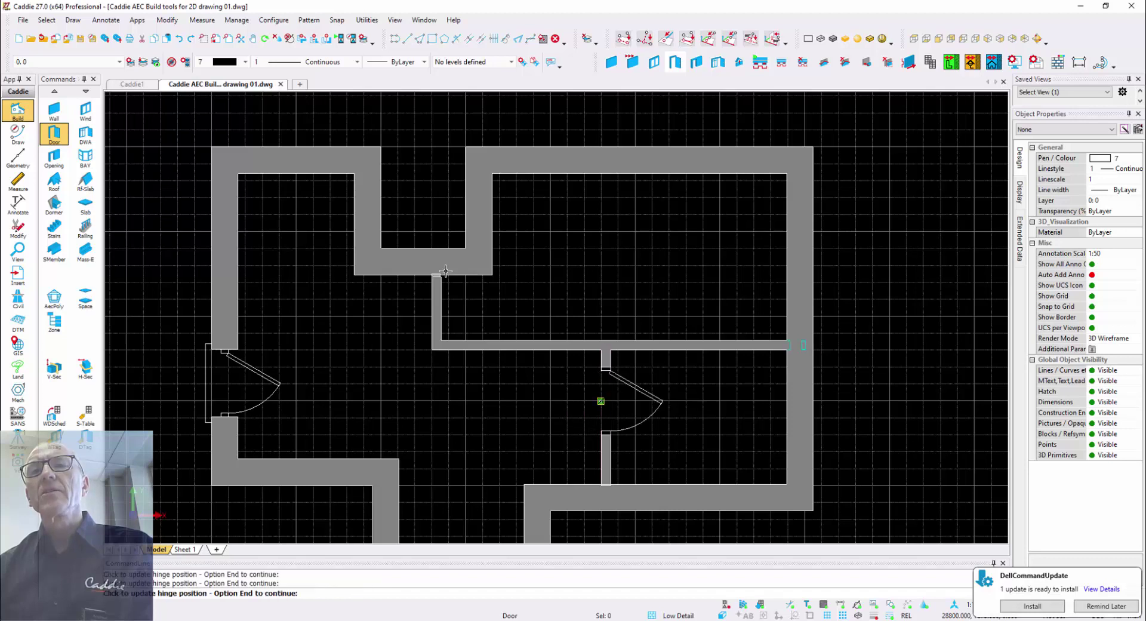
right_click(677, 393)
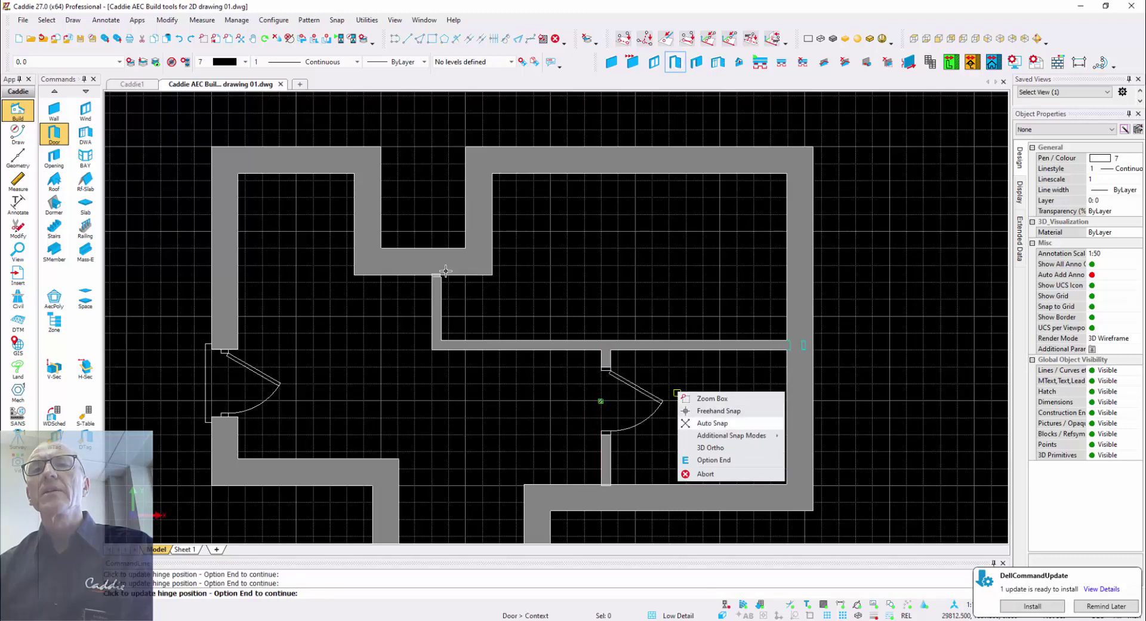
left_click(714, 459)
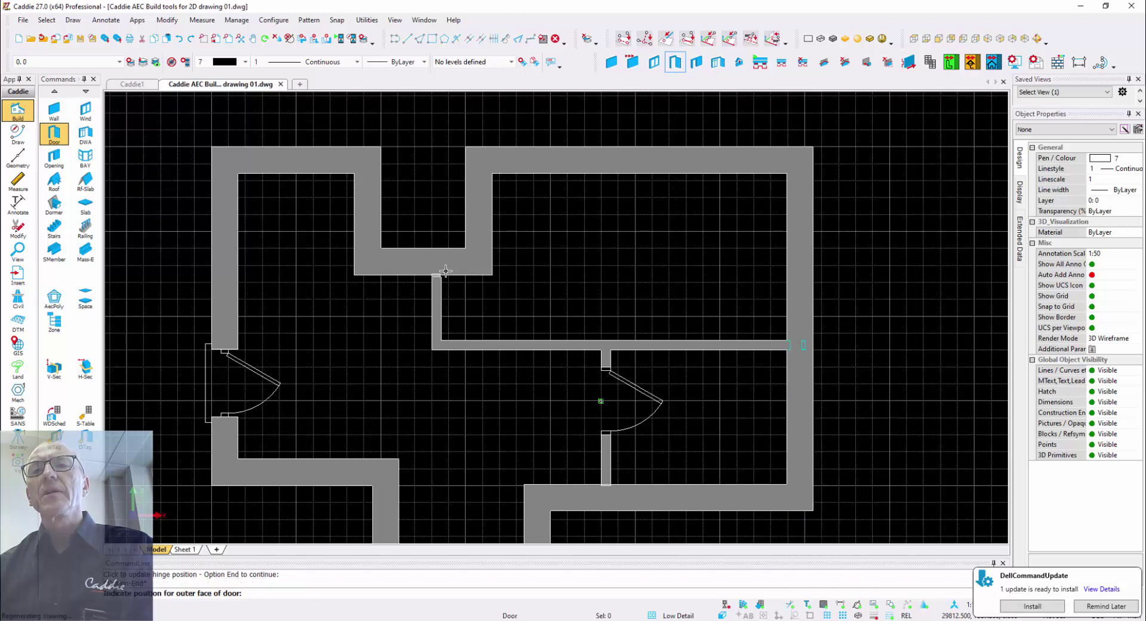
- Place another internal door in the horizontal internal wall left of the T-junction, hinged at its right jamb and opening upwards, and finish placing doors
left_click(445, 271)
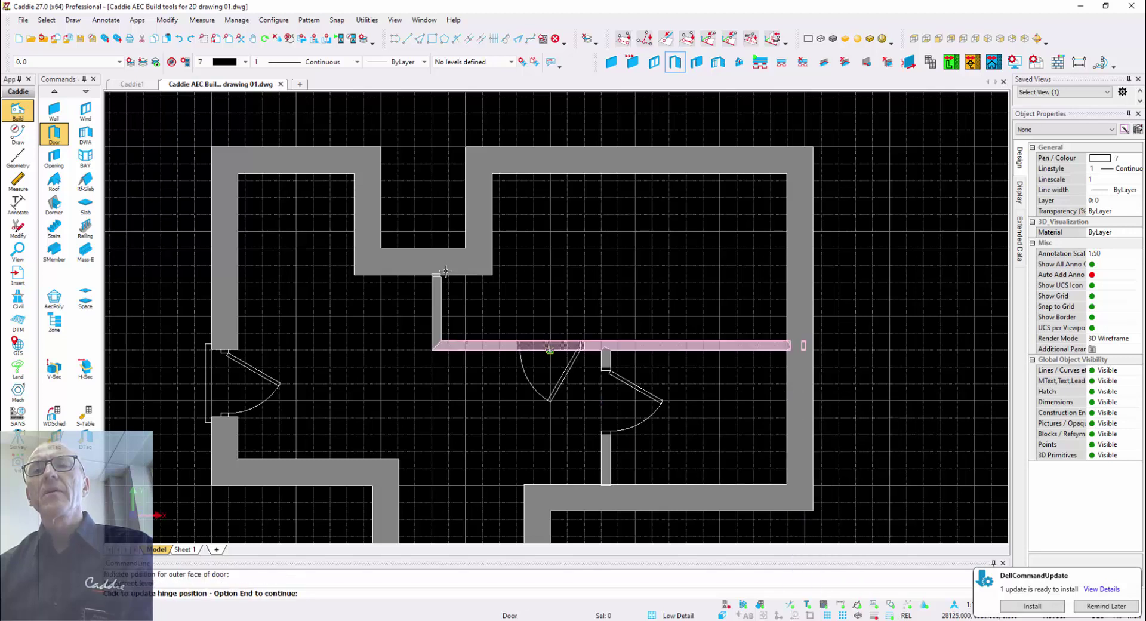
left_click(445, 271)
left_click(445, 271)
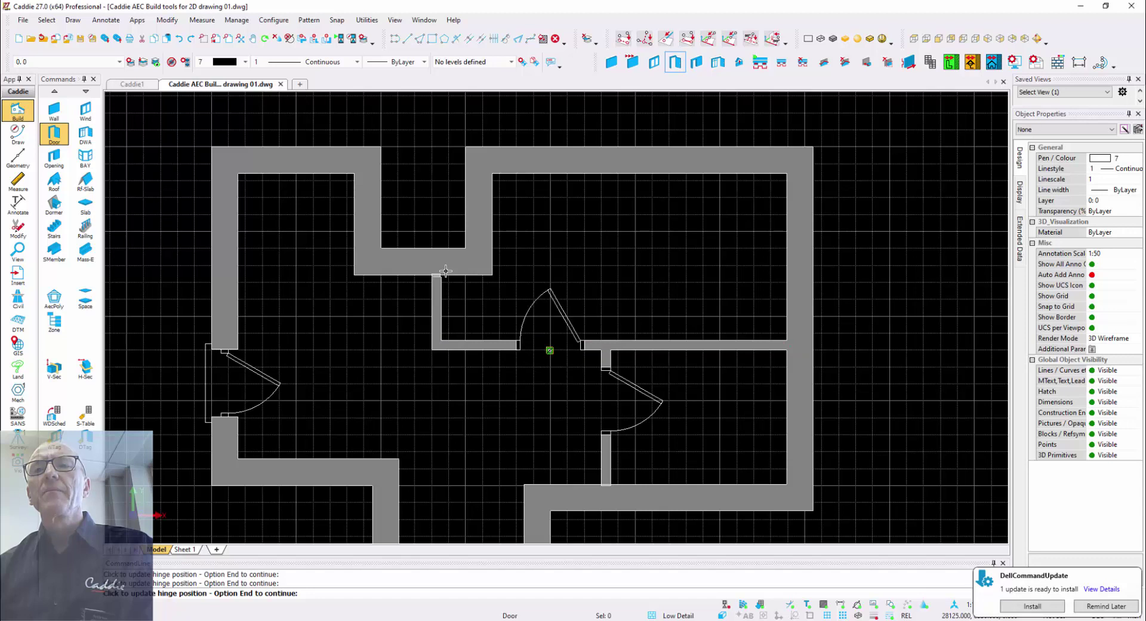
right_click(616, 299)
left_click(635, 385)
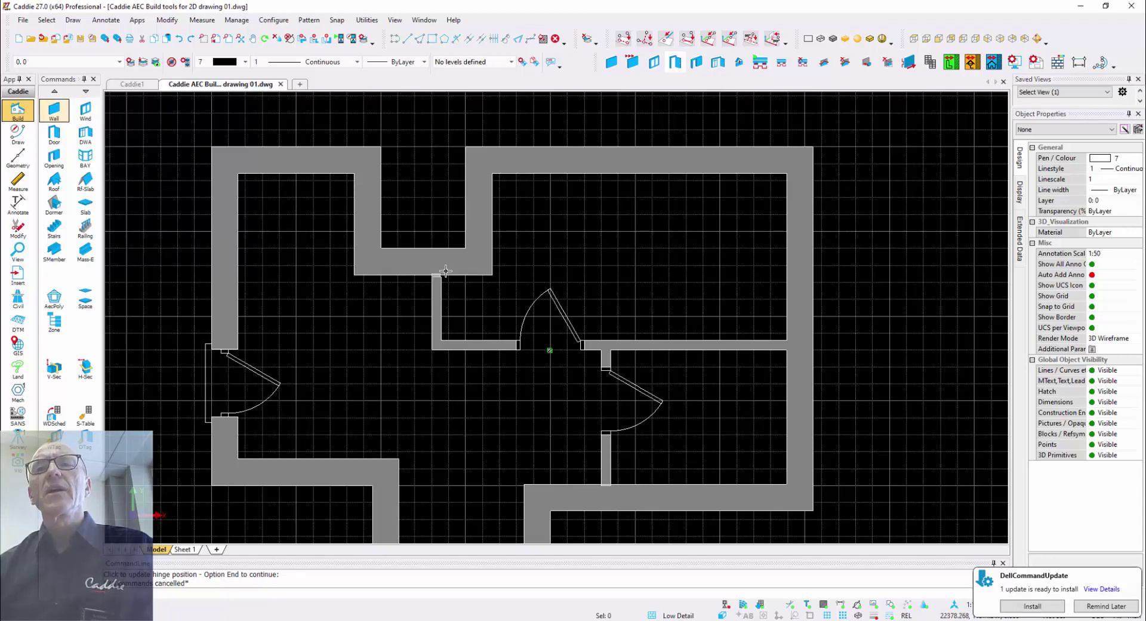
- Set new walls to the Ca_Plstr-12.5 Std-95 Plstr-12.5 style with Right justification and accept the wall parameters
left_click(54, 110)
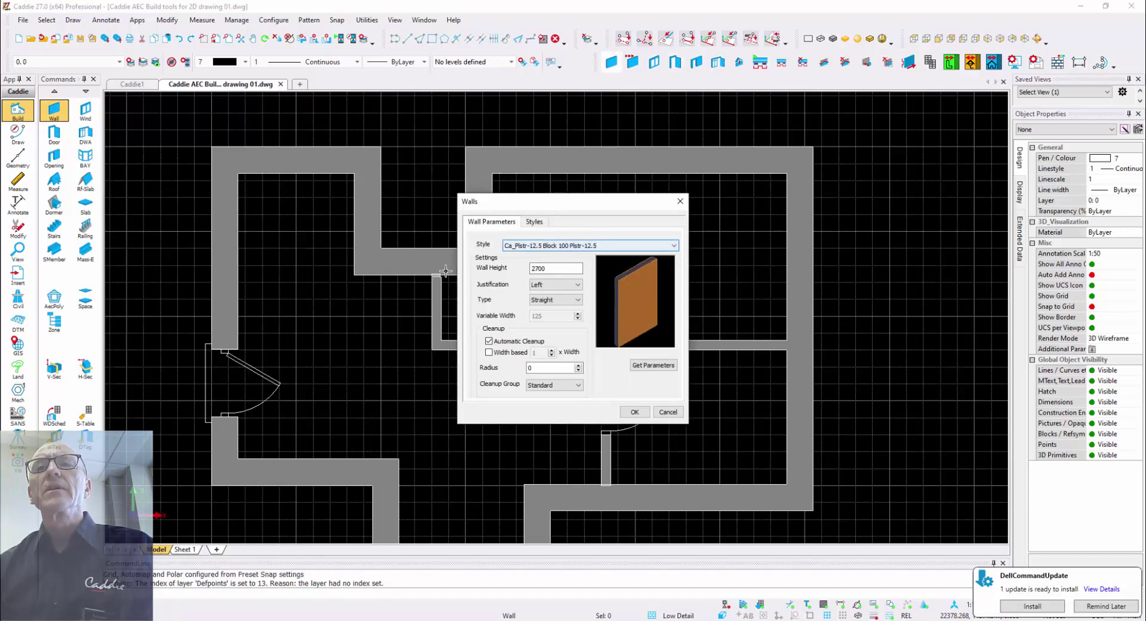
left_click(562, 245)
left_click(546, 270)
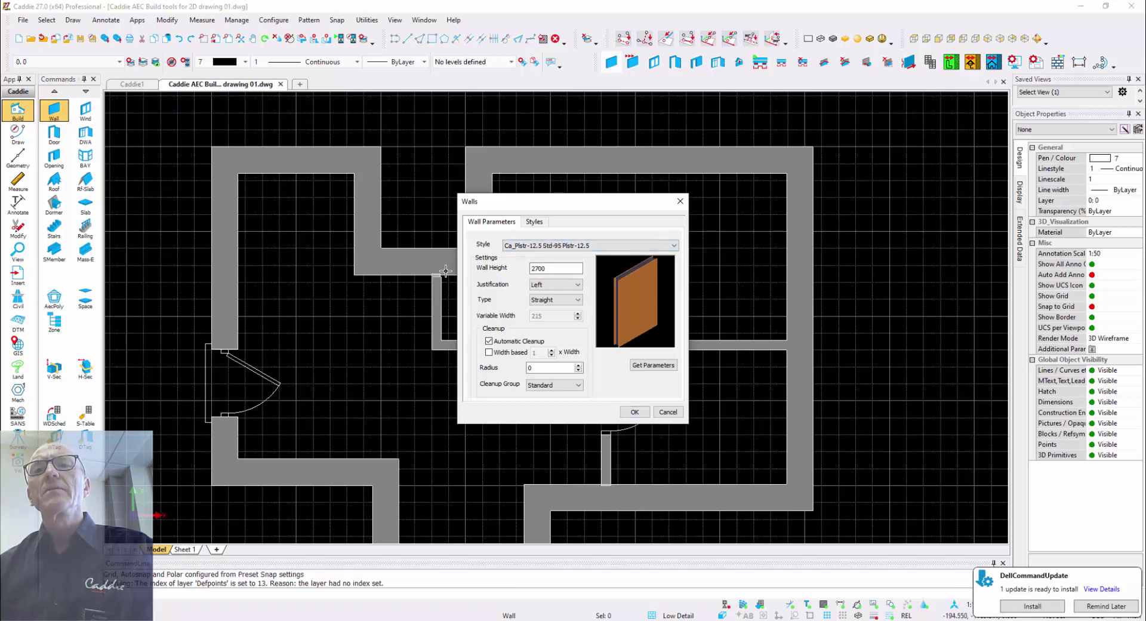
left_click(555, 284)
key("Down")
key("Down")
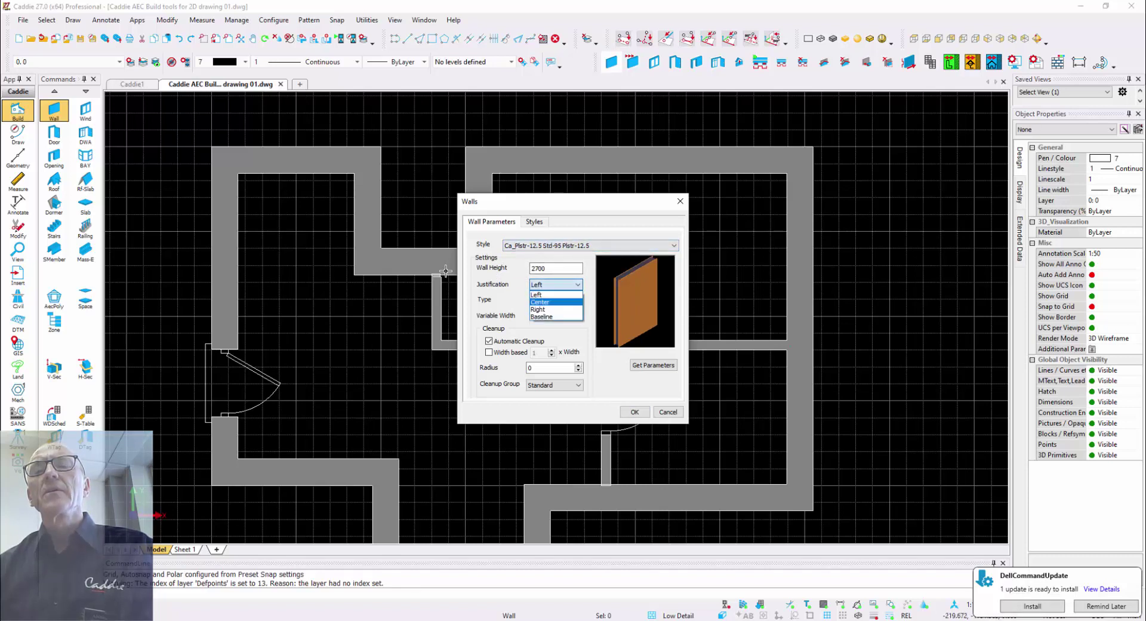
key("Return")
key("Return")
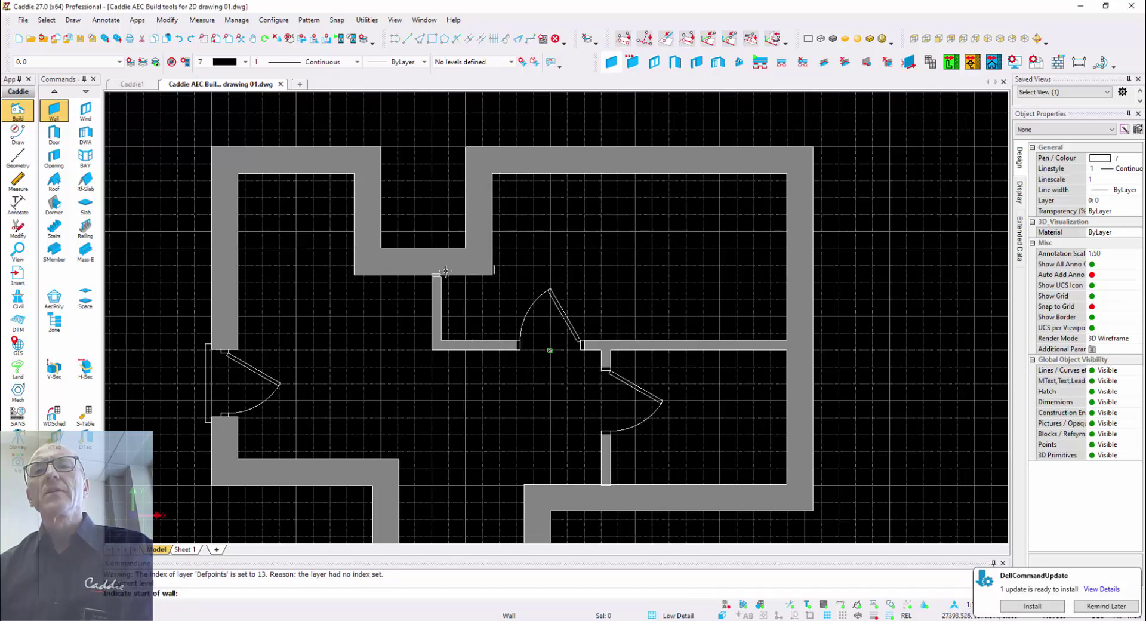
- Draw an L-shaped stud wall from the upper recess's lower-right corner, 1912.5 to the right and up to the top external wall
scroll(446, 271, "up", 2)
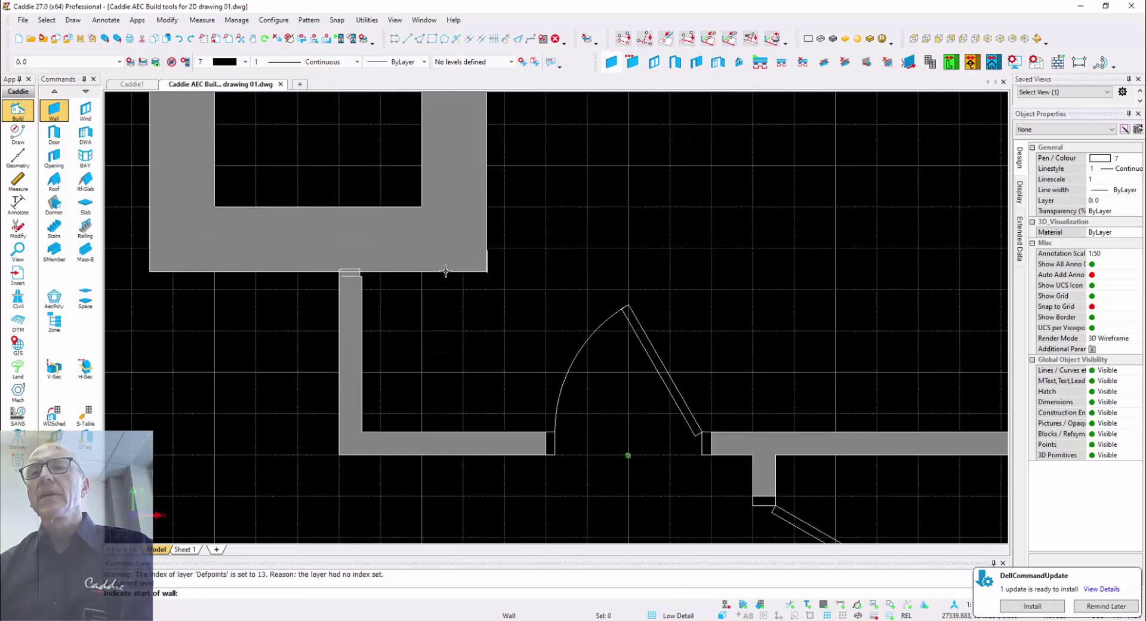
left_click(842, 615)
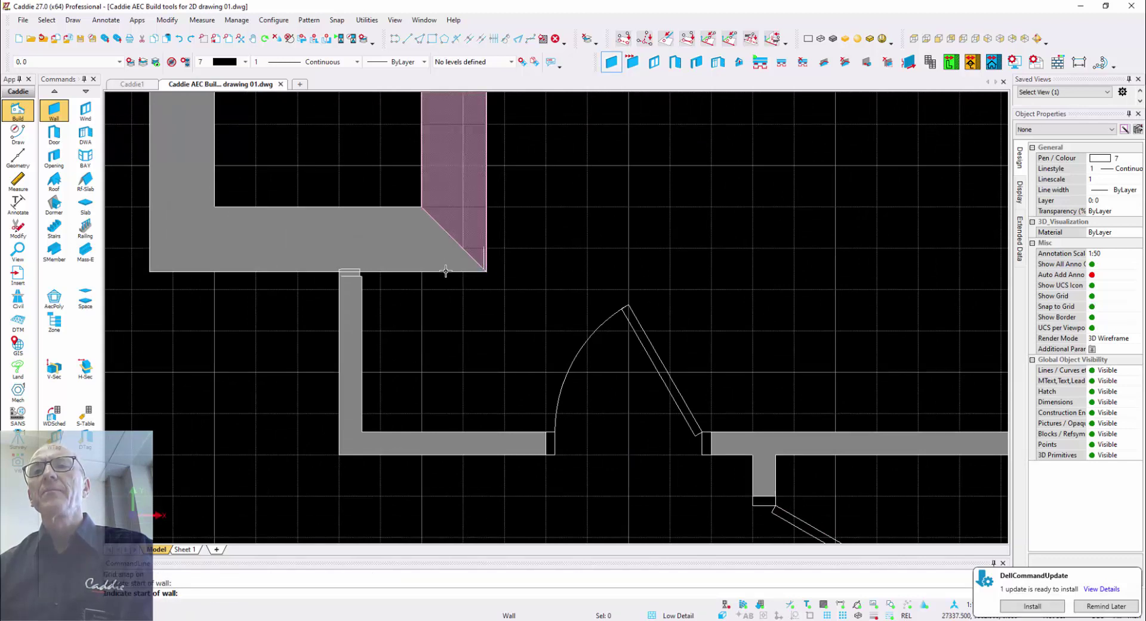
left_click(446, 271)
scroll(821, 270, "down", 1)
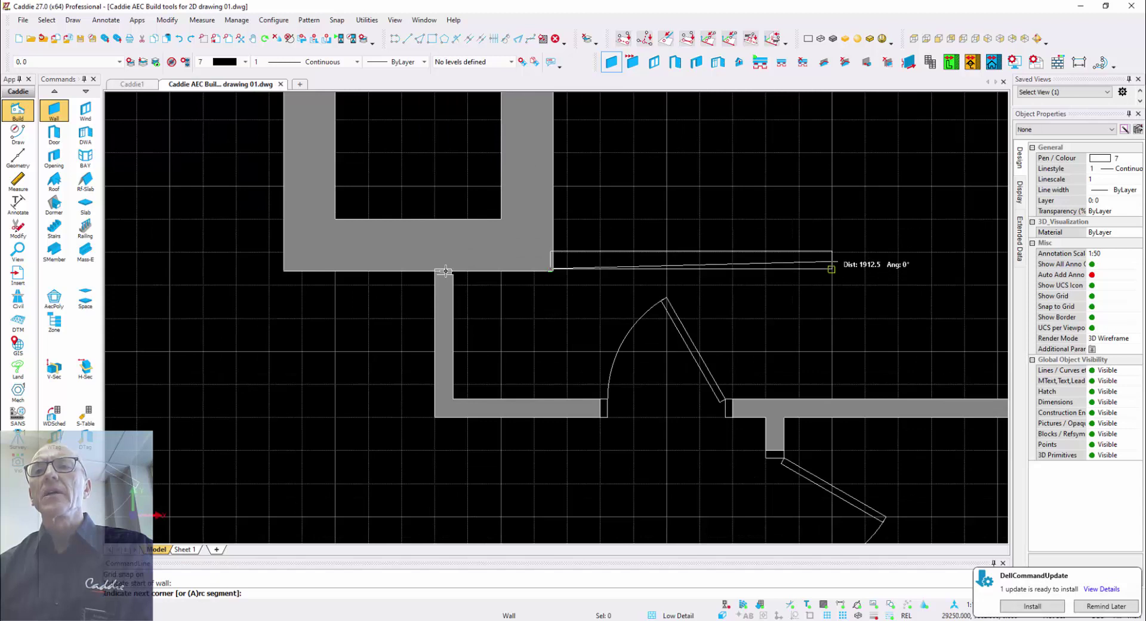
left_click(836, 263)
middle_click_drag(843, 232, 661, 366)
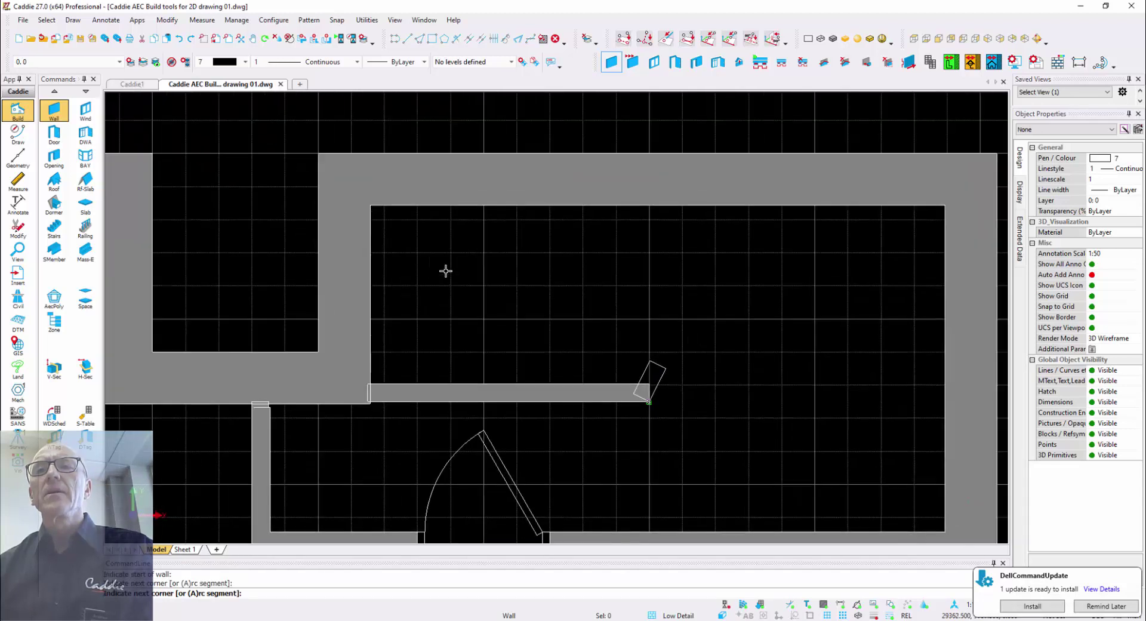
left_click(649, 206)
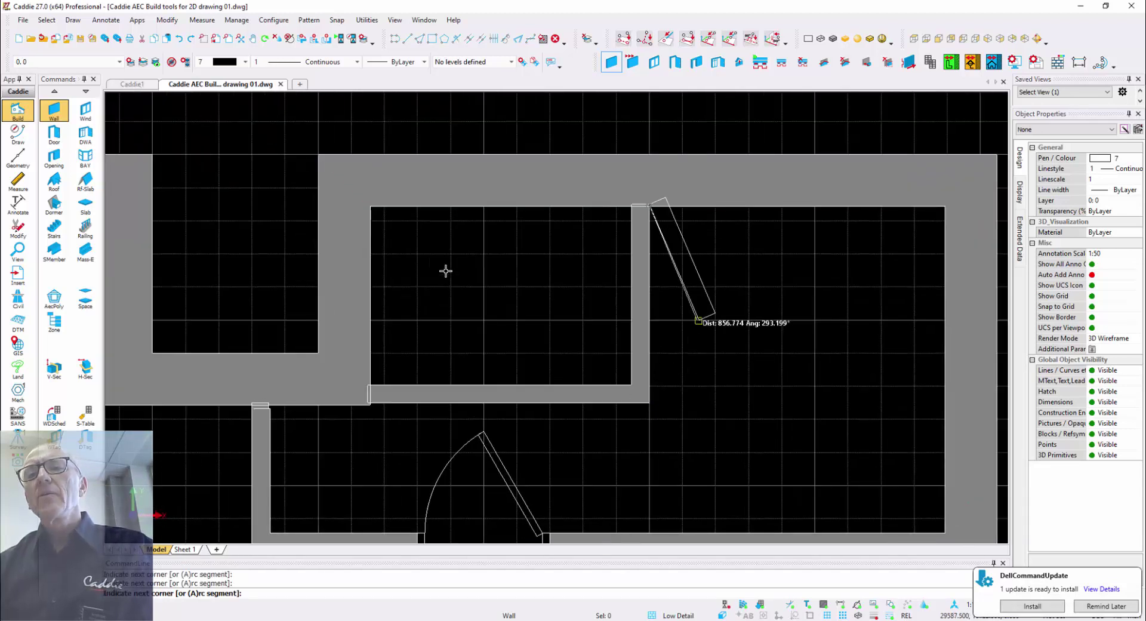
right_click(718, 320)
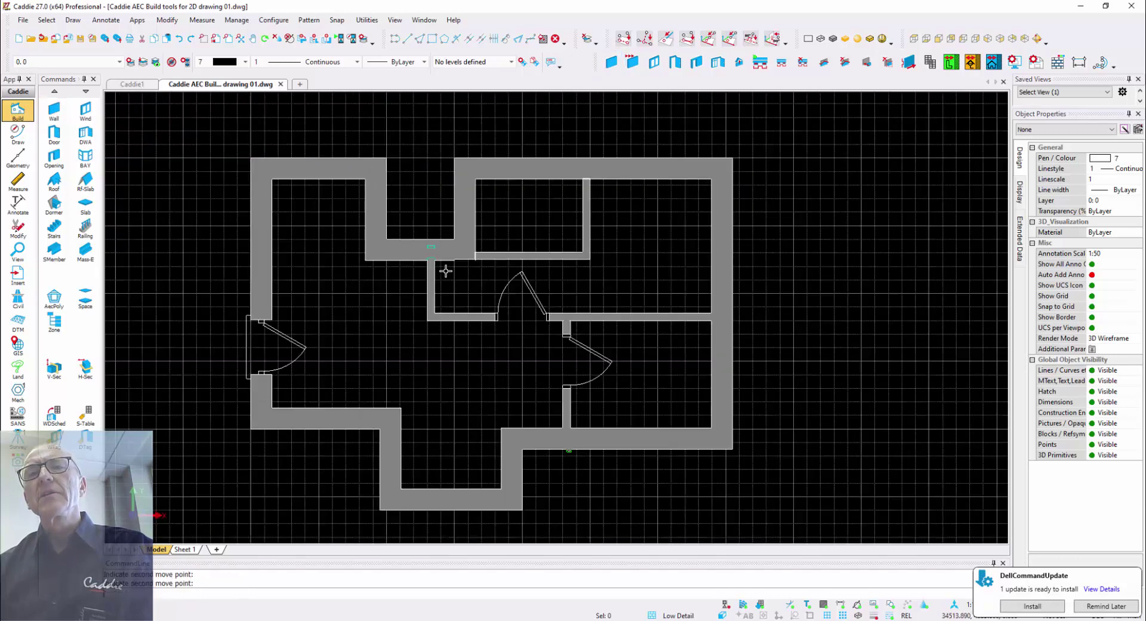
- Switch the drawing's display configuration to Medium Detail and then to High Detail
left_click(677, 615)
left_click(715, 584)
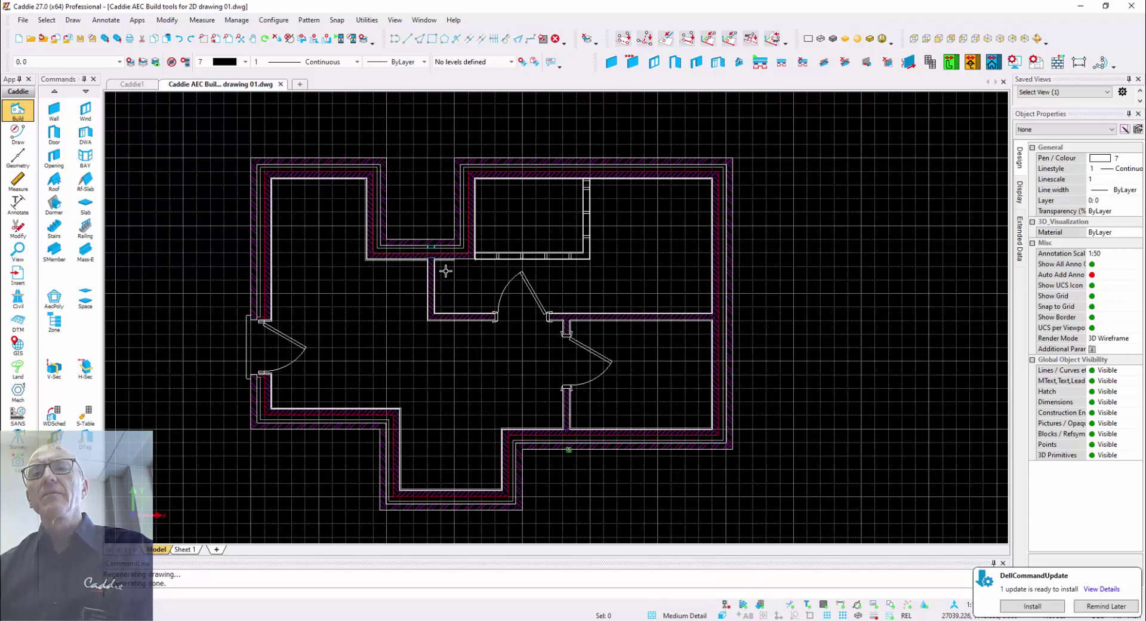
left_click(684, 615)
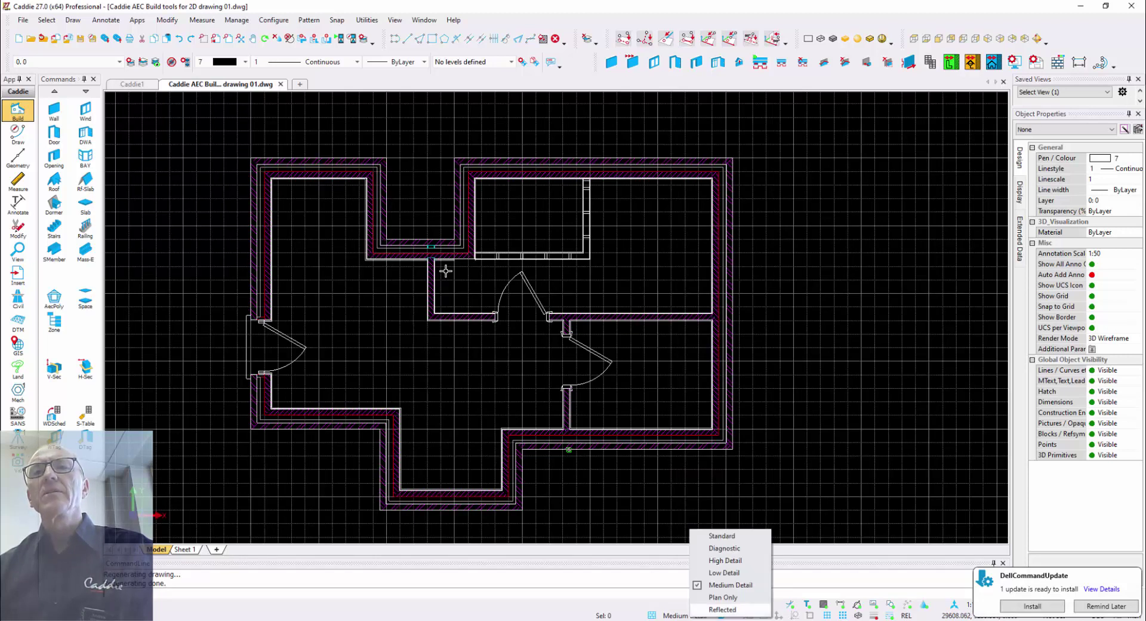
left_click(728, 561)
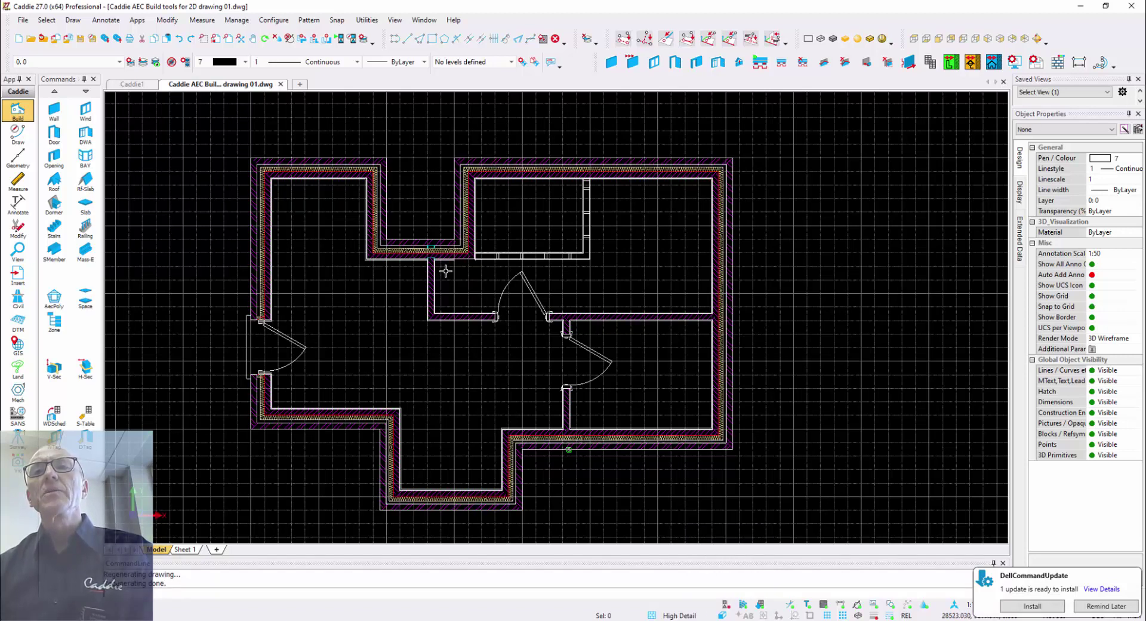
- Stretch the horizontal stud wall to the right external wall and shorten its other end to the vertical stud wall
left_click(520, 256)
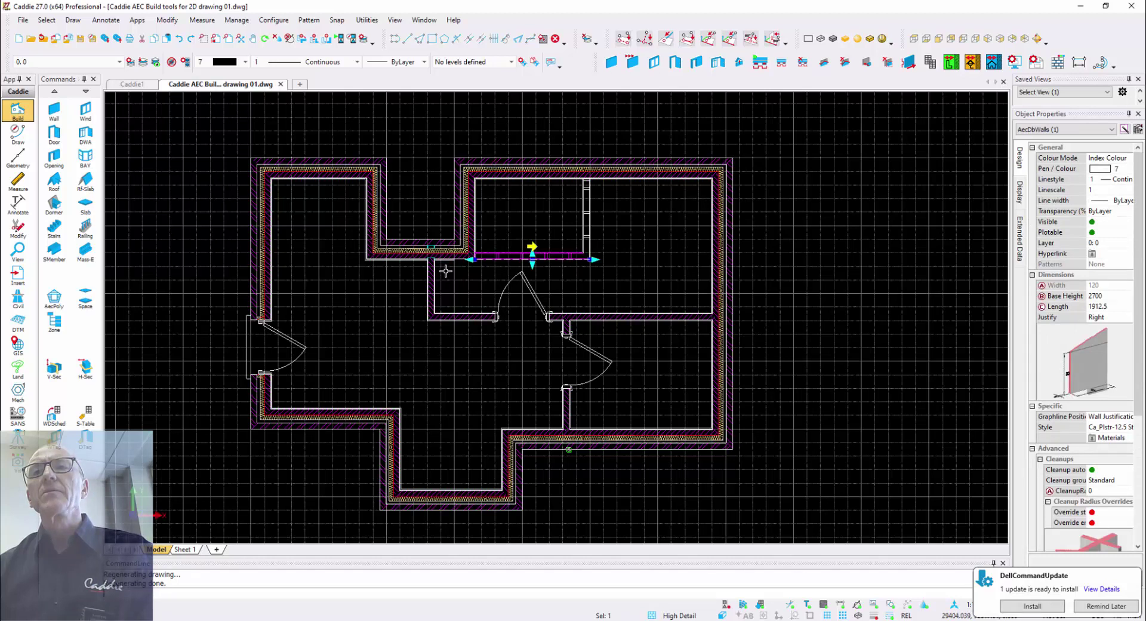
left_click(594, 259)
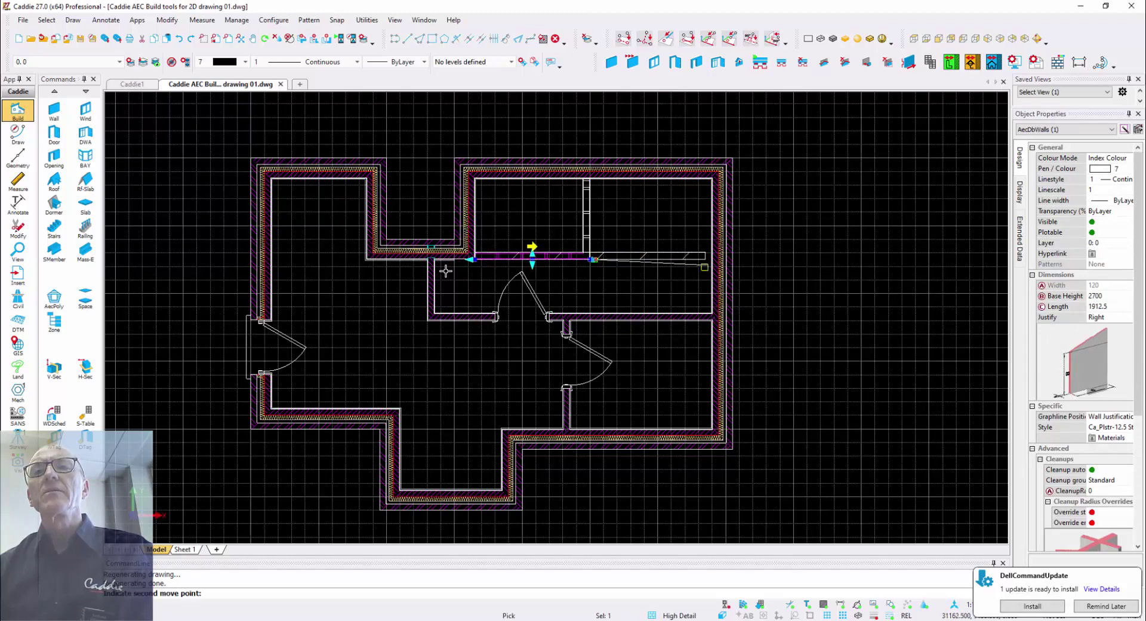
left_click(706, 267)
key("Escape")
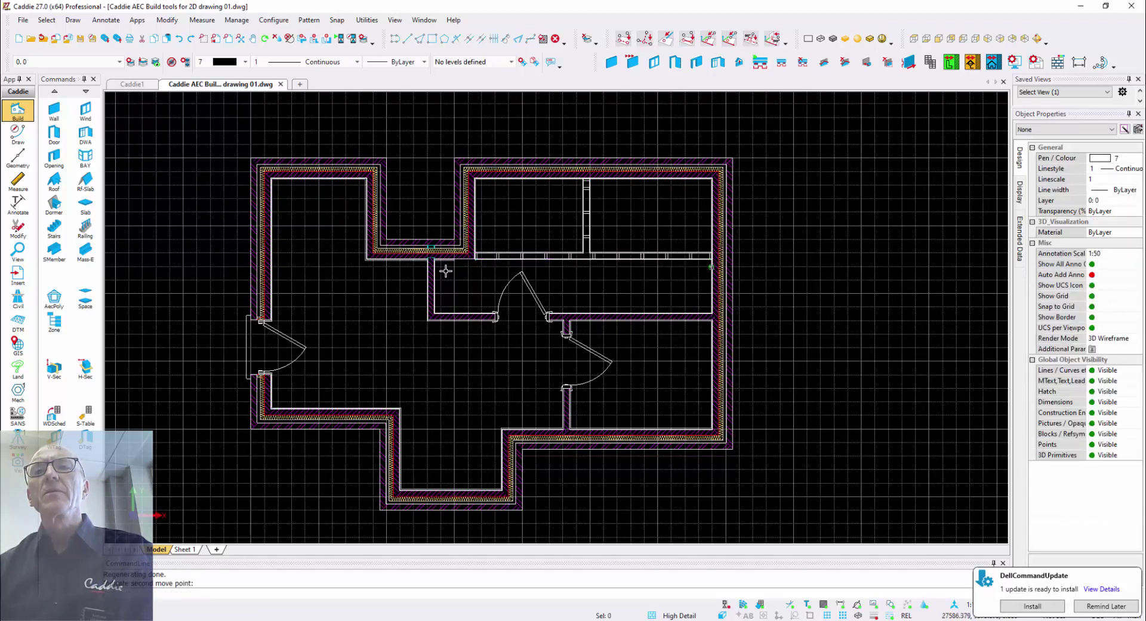
left_click(446, 270)
left_click(470, 259)
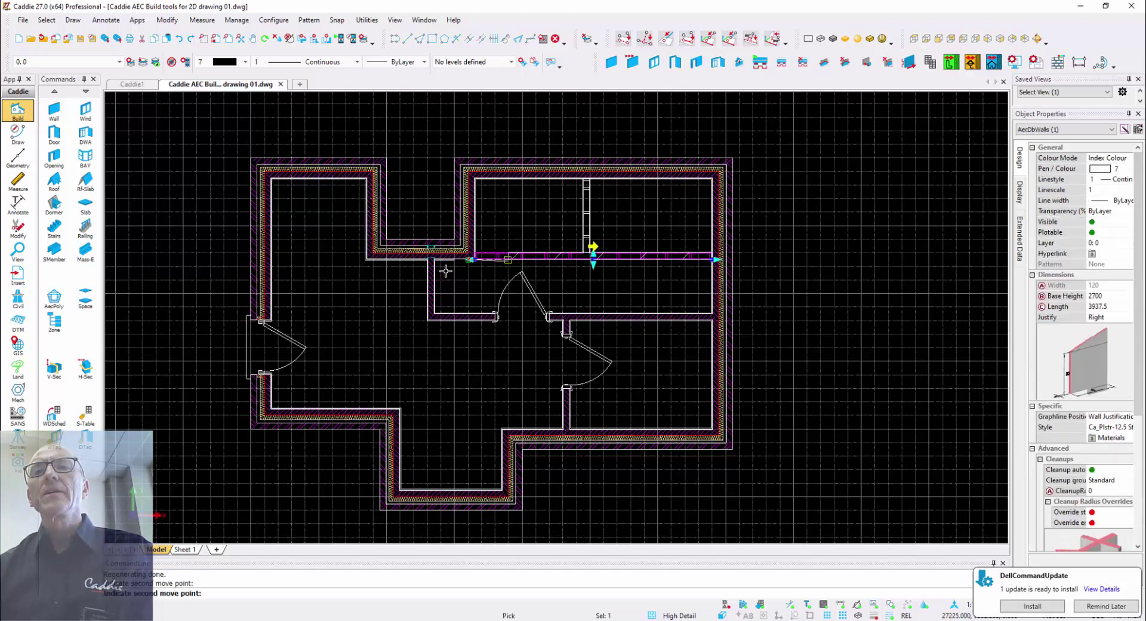
left_click(582, 259)
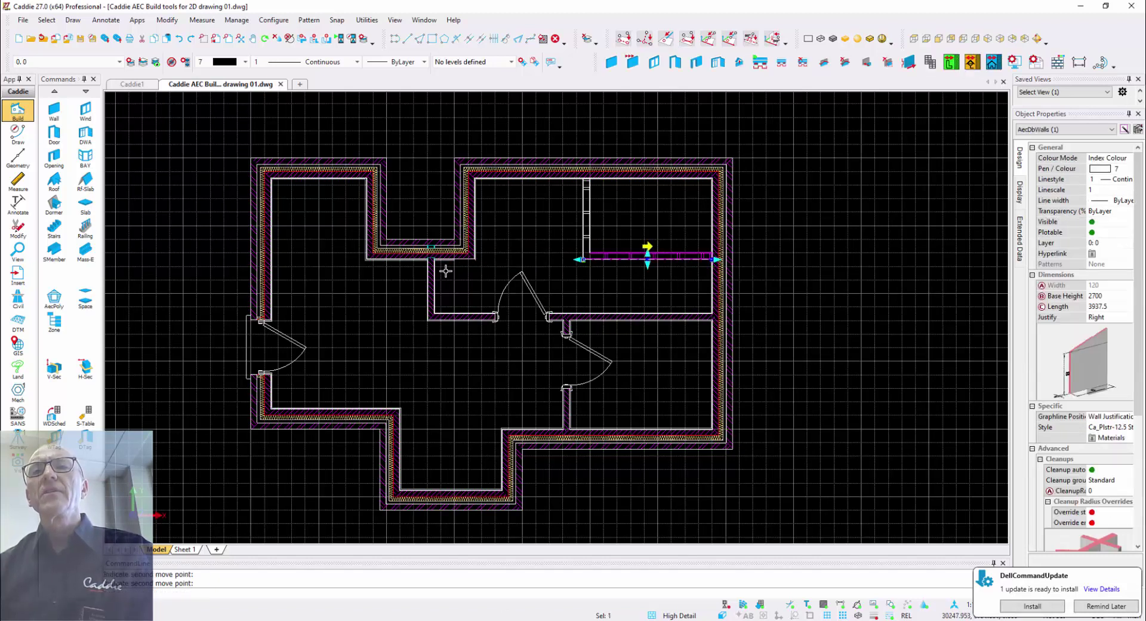
key("Escape")
- Place a 900 wide Door.Internal with 60 swing angle in the horizontal stud wall, shifted towards the right external wall
scroll(445, 271, "up", 3)
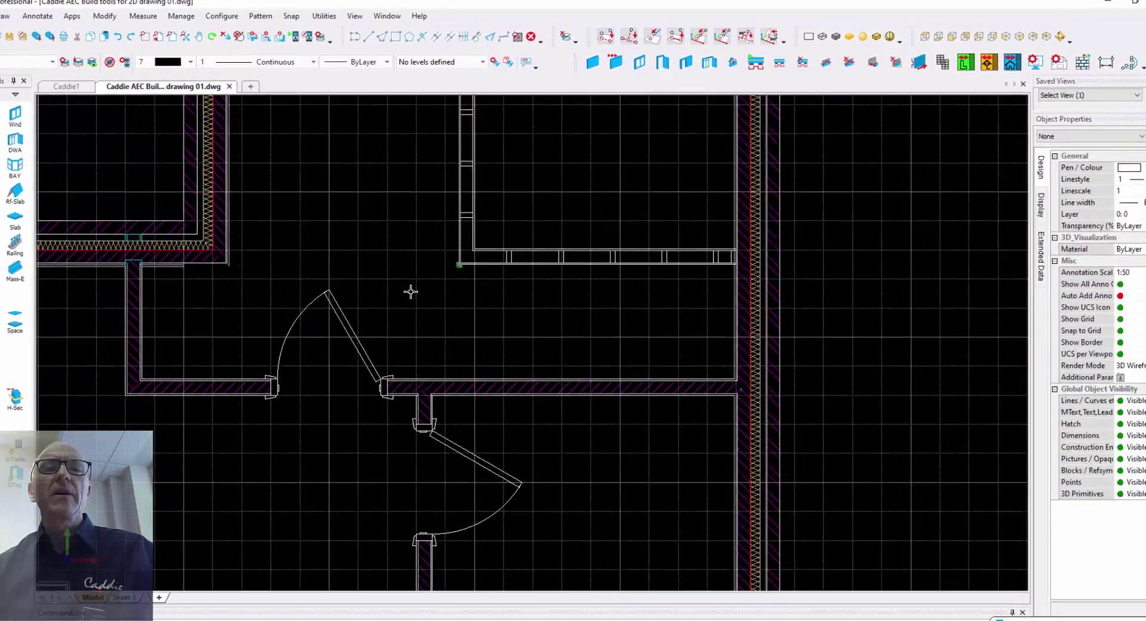
middle_click_drag(445, 271, 363, 333)
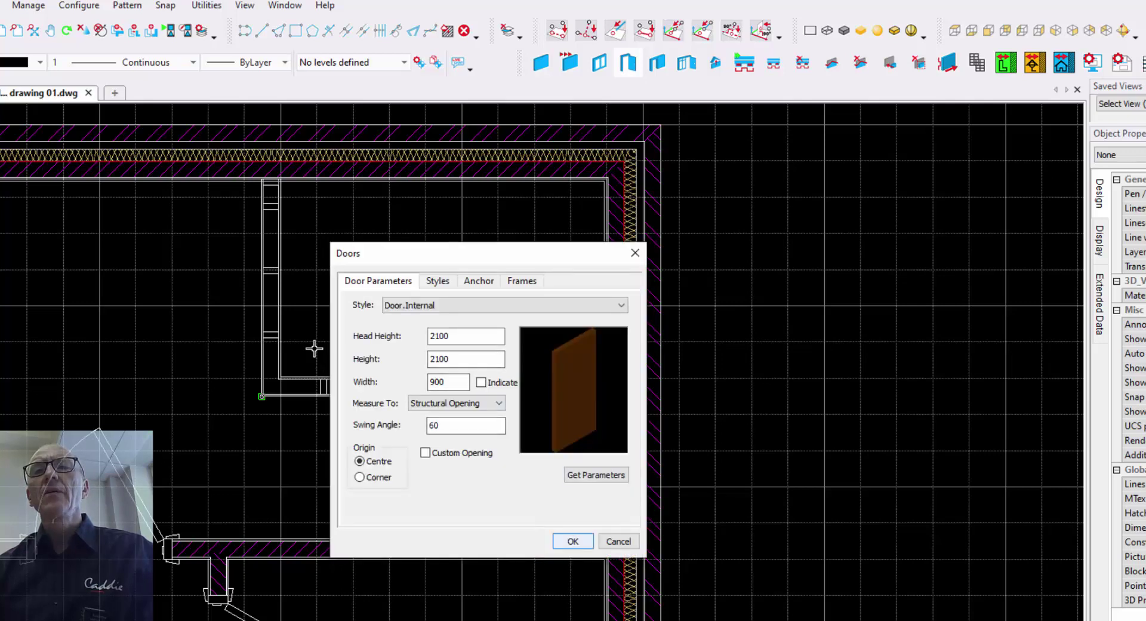
key("Return")
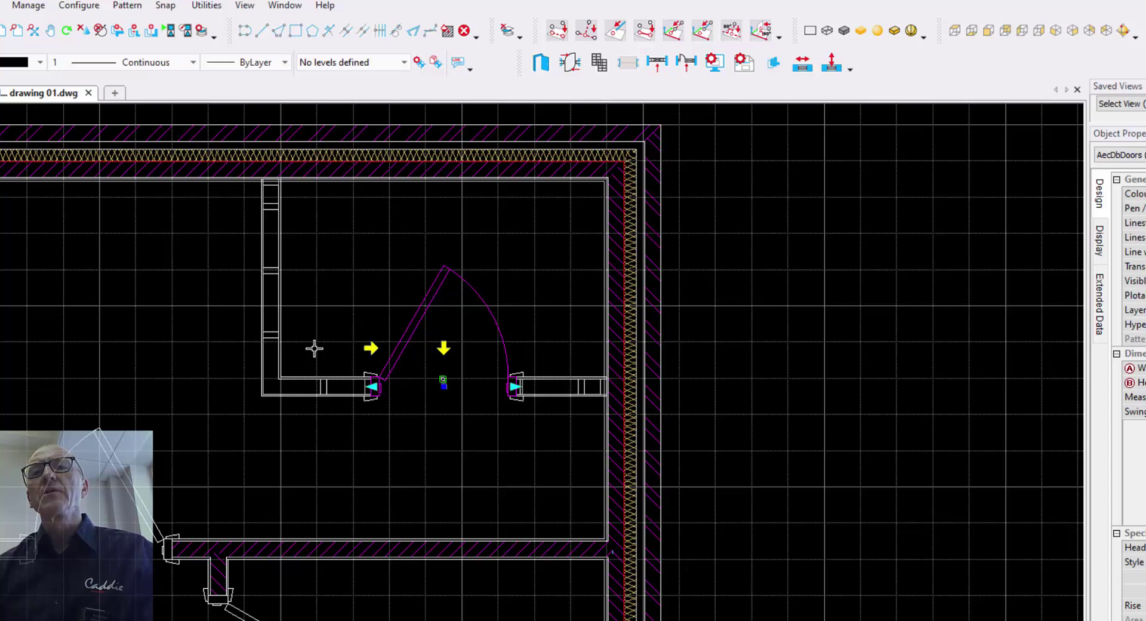
left_click(443, 386)
left_click(498, 380)
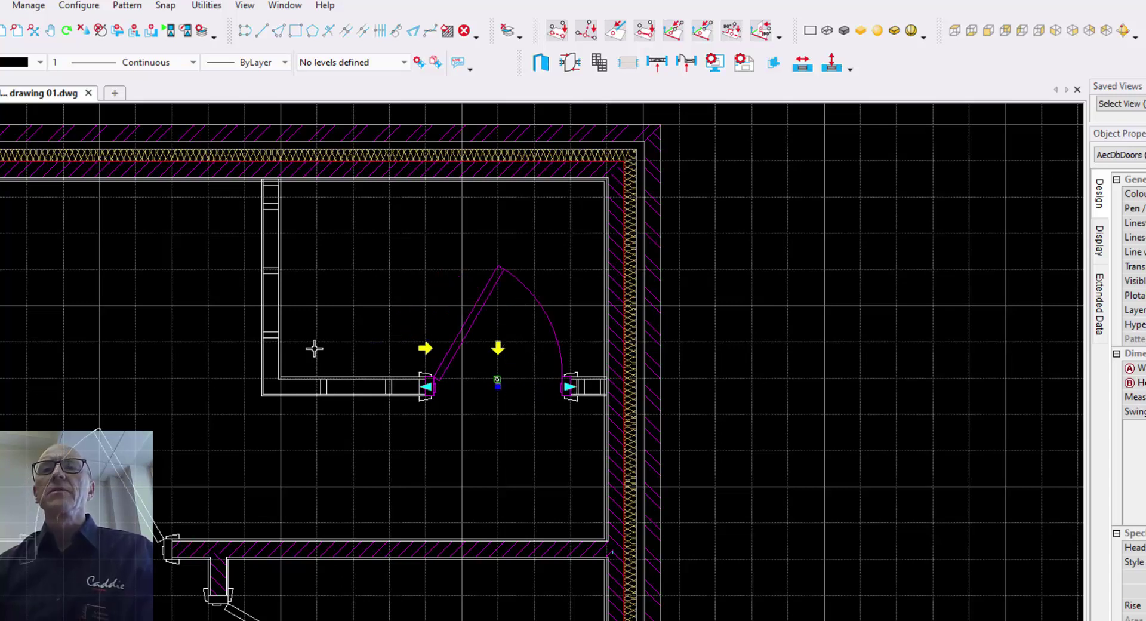
key("Escape")
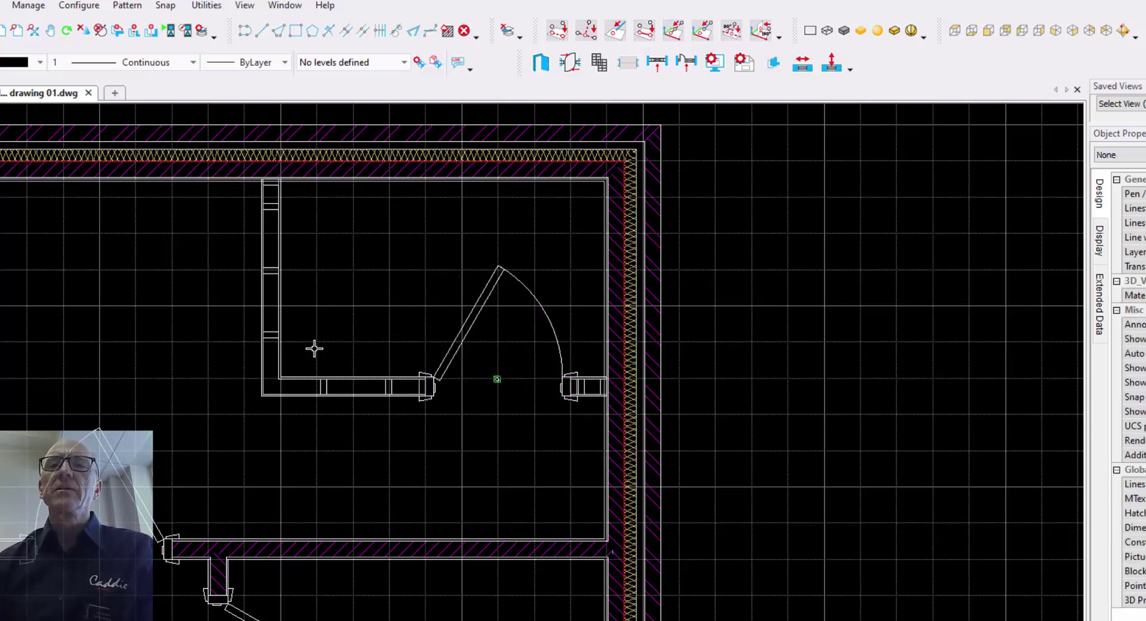
- Show the plan in Low Detail and accept Ca_Standard window parameters with head height 2100, height 1250 and width 1200
scroll(314, 348, "down", 3)
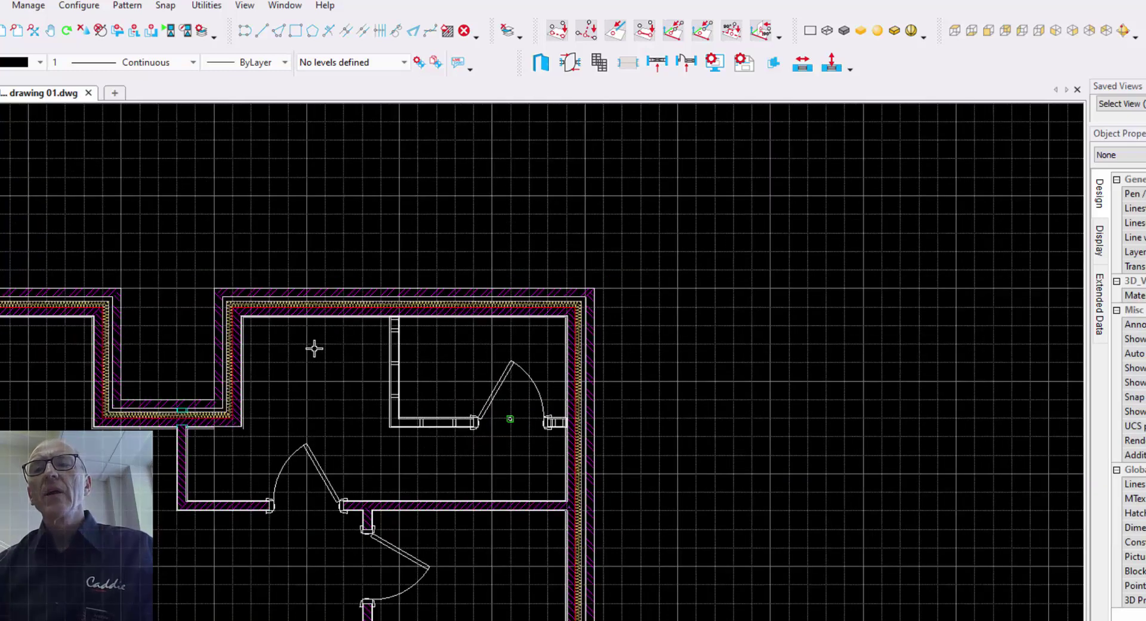
mouse_move(314, 348)
middle_mouse_down()
mouse_move(325, 328)
mouse_move(311, 249)
mouse_move(346, 253)
middle_mouse_up()
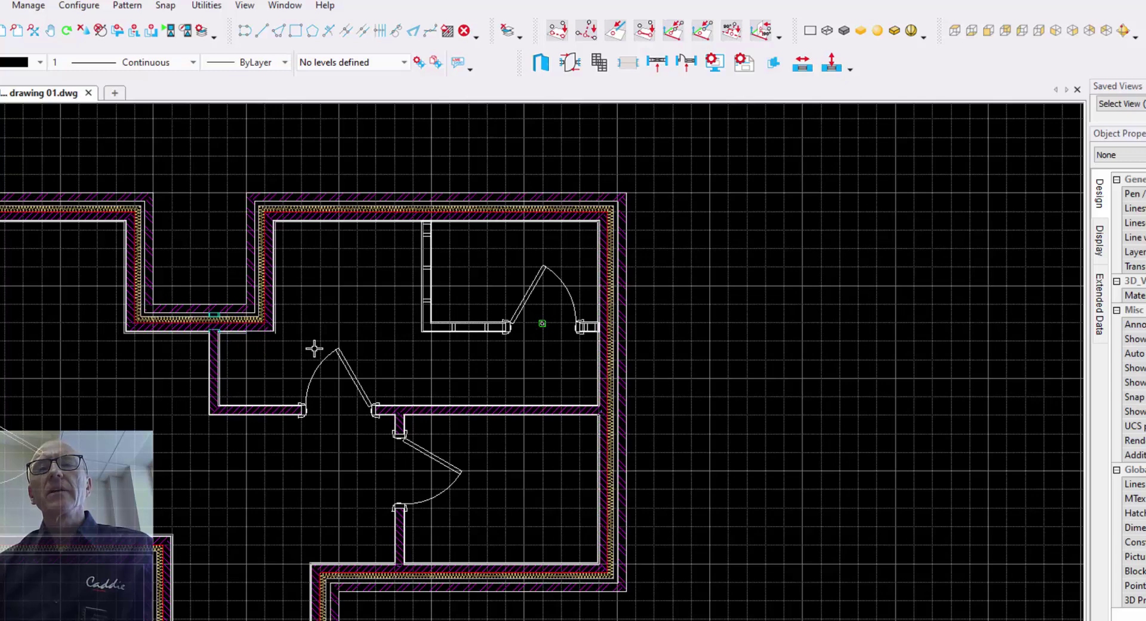
mouse_move(314, 348)
middle_mouse_down()
mouse_move(429, 374)
mouse_move(380, 354)
mouse_move(393, 343)
mouse_move(362, 343)
middle_mouse_up()
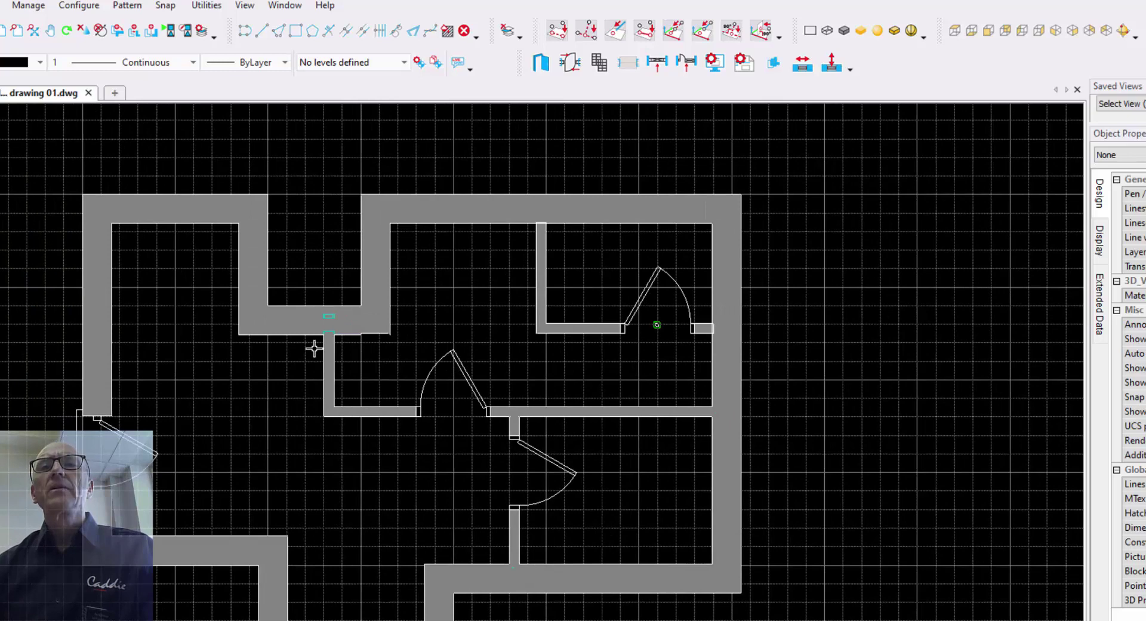
left_click(315, 349)
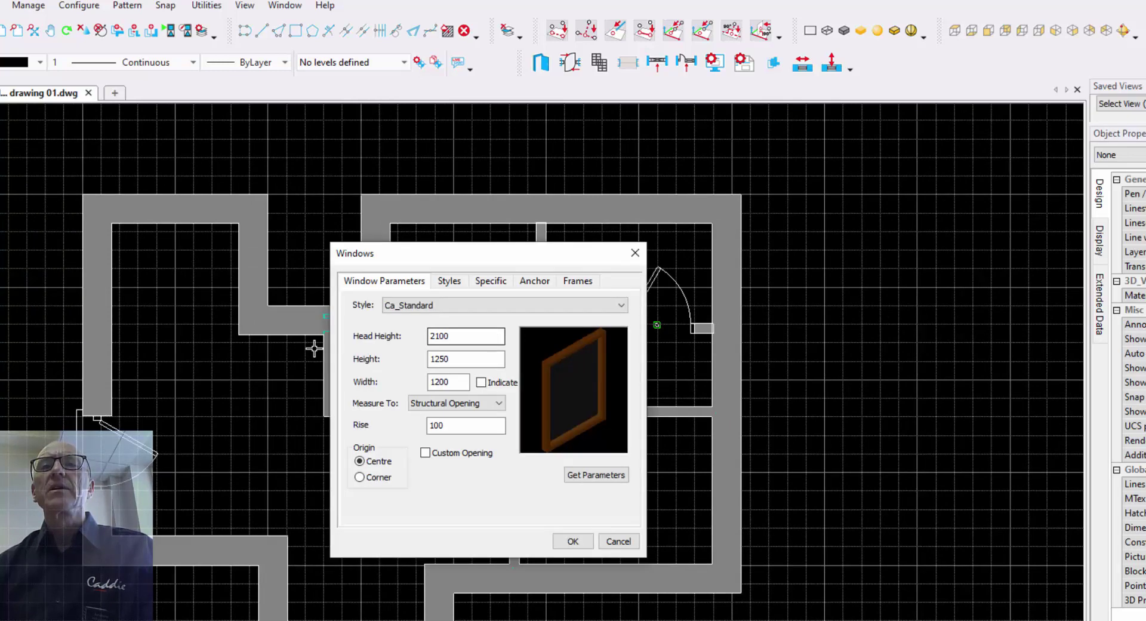
key("Return")
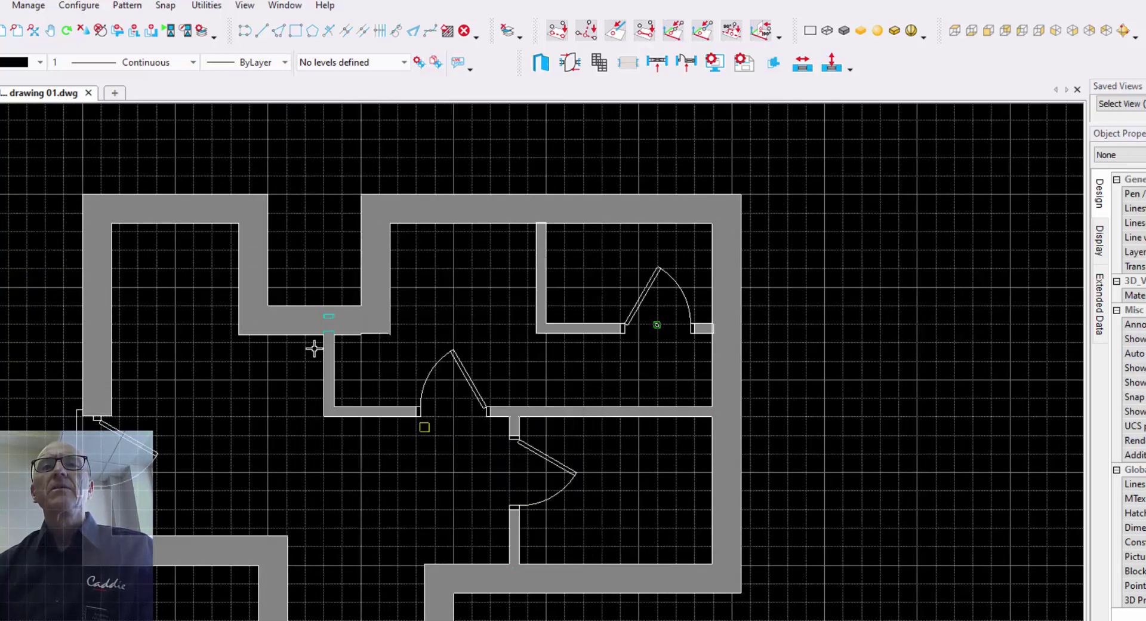
- Place three windows along the upper external walls, one in the right wall and three in the lower walls, including the bay
left_click(174, 194)
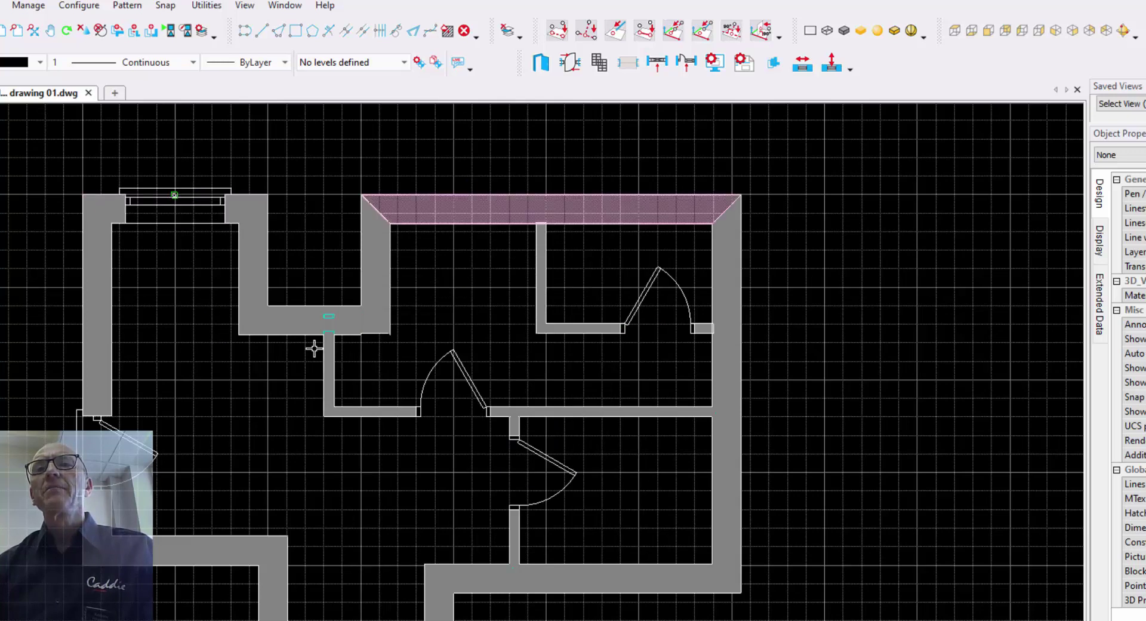
left_click(453, 194)
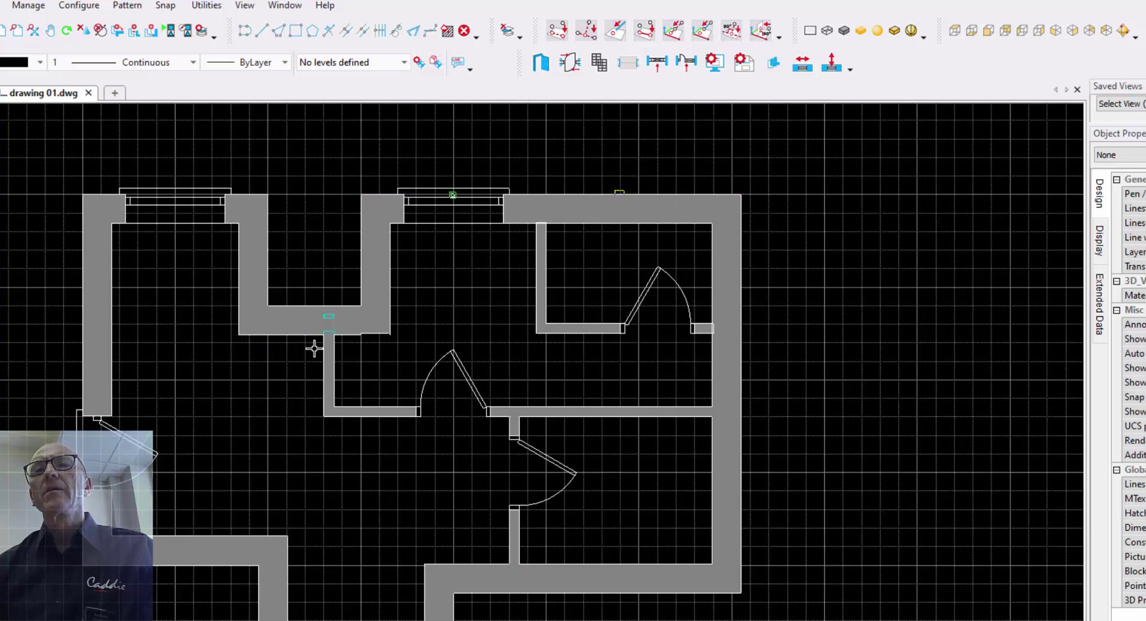
left_click(638, 194)
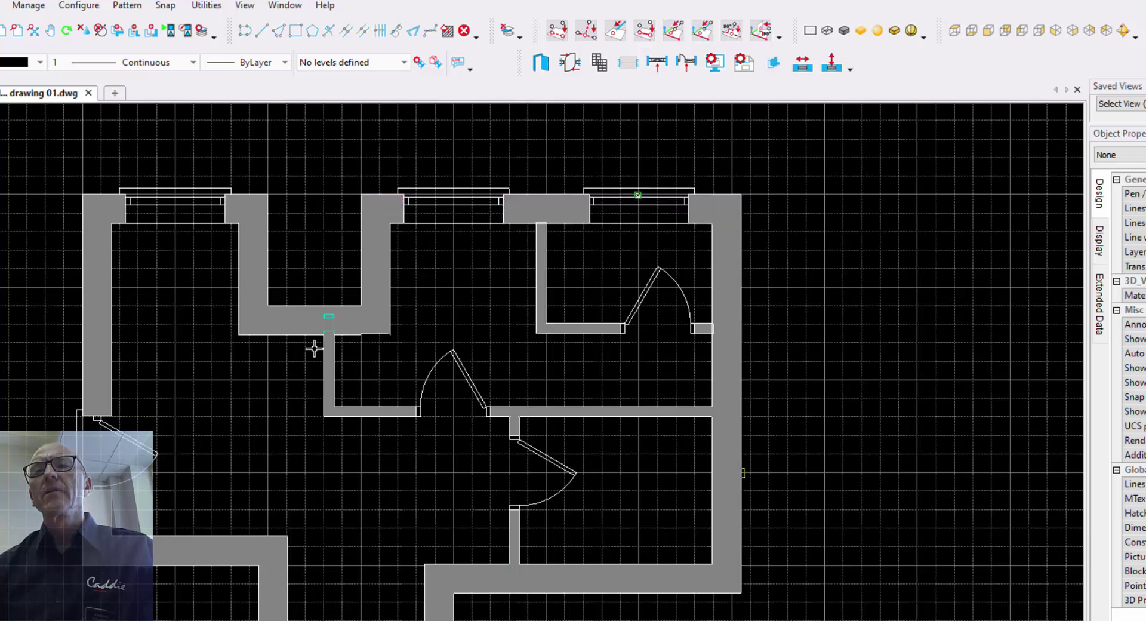
left_click(740, 491)
left_click(628, 593)
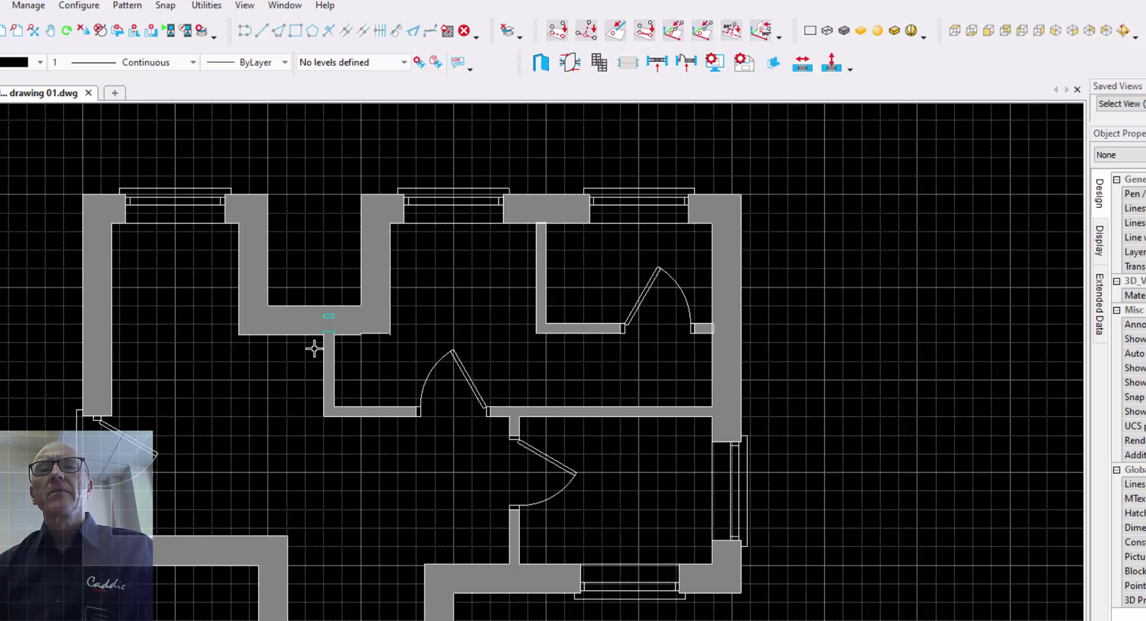
left_click(175, 566)
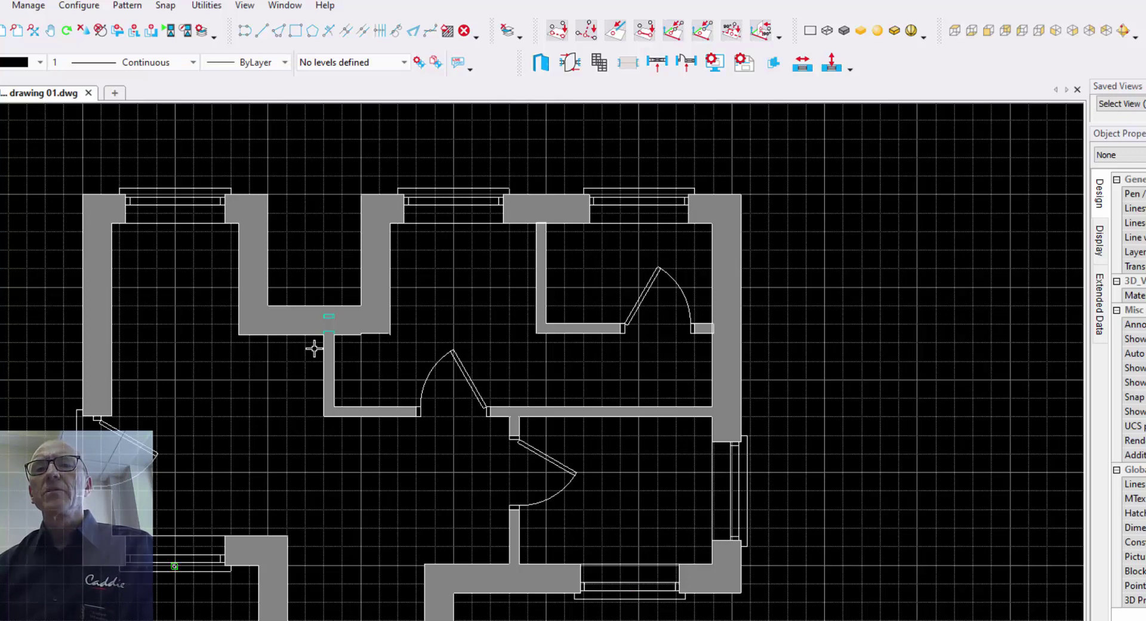
- Move the lower-right room's bottom window further left and stretch its right jamb until it is about 1840 wide
scroll(314, 349, "up", 4)
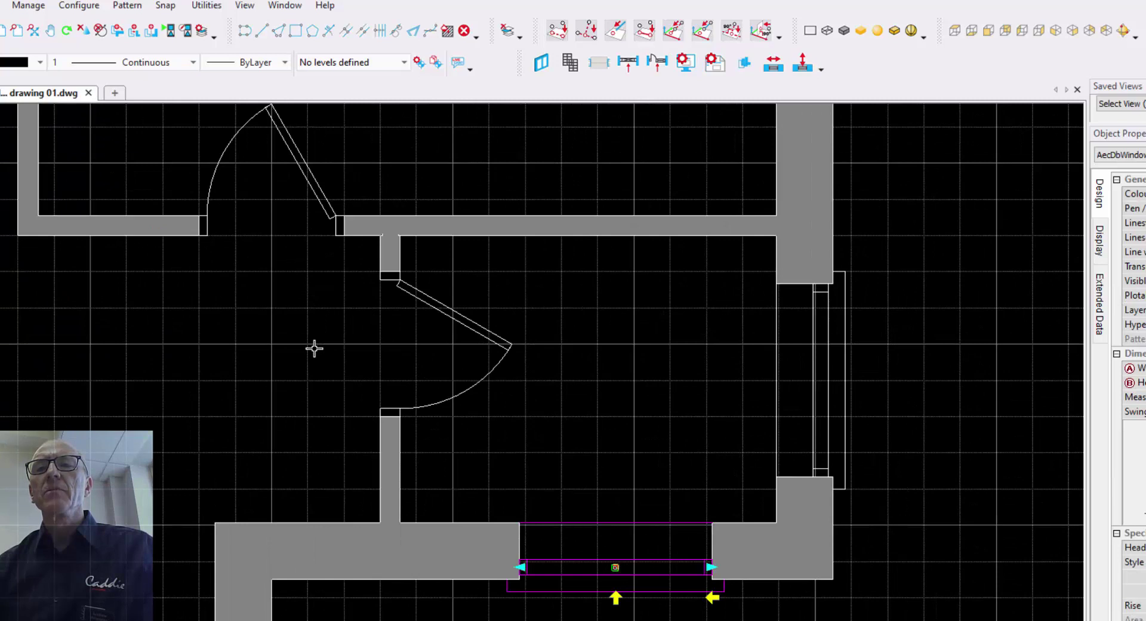
left_click(542, 563)
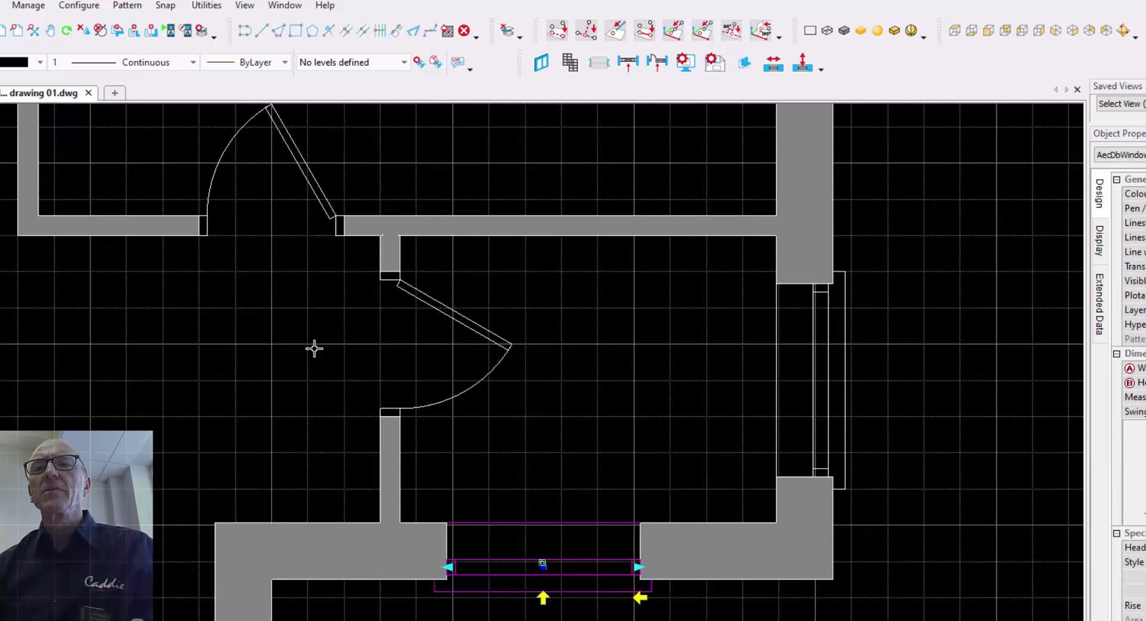
scroll(314, 349, "down", 2)
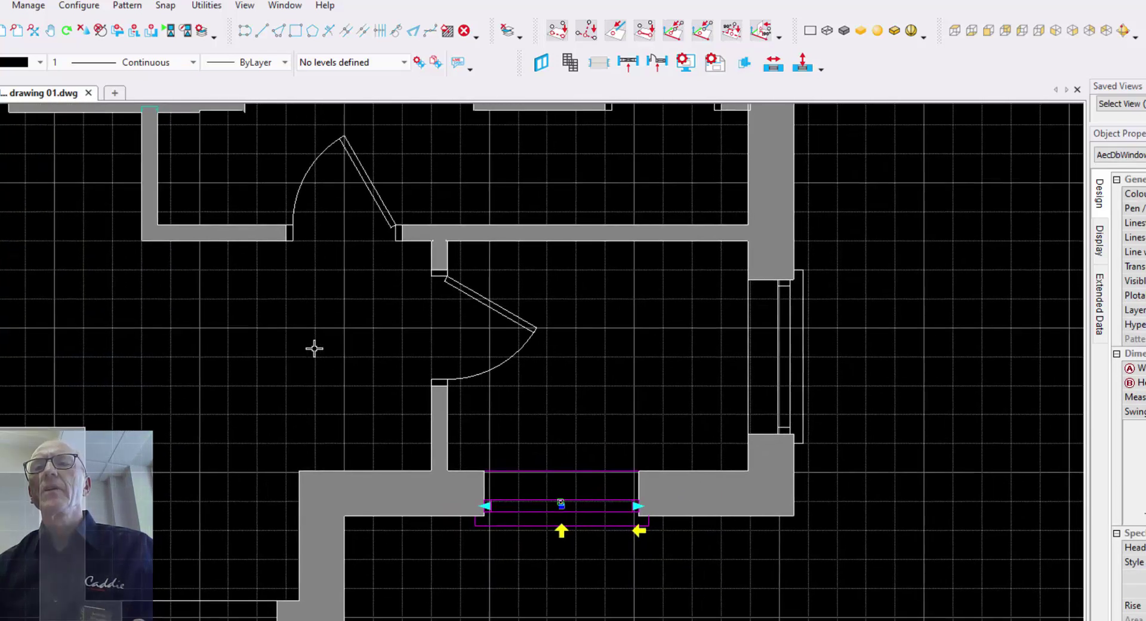
left_click_drag(638, 506, 720, 506)
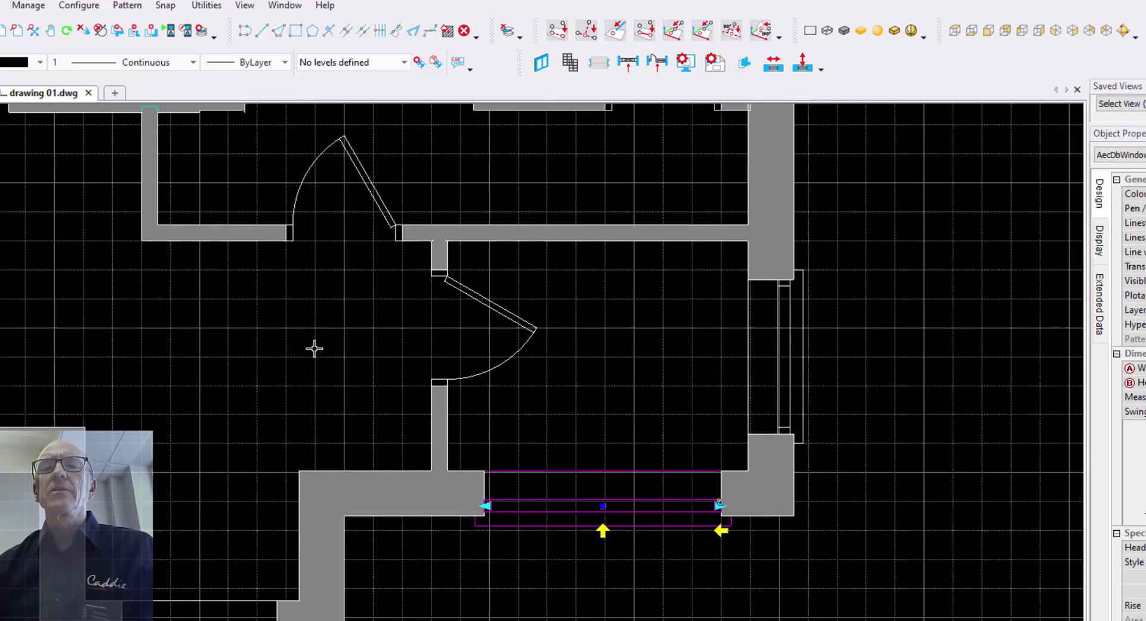
key("Escape")
- Dimension the lower-right external wall with the Dimensions (3) style, placing the dimension line below the plan
scroll(314, 349, "up", 2)
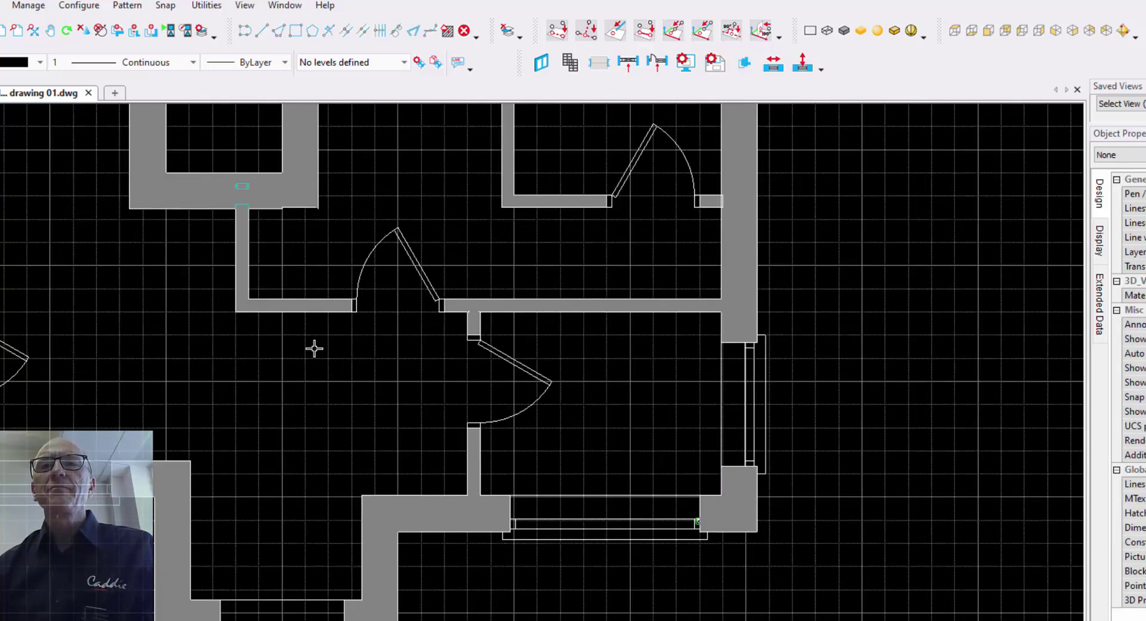
mouse_move(314, 348)
middle_mouse_down()
mouse_move(385, 361)
mouse_move(380, 312)
middle_mouse_up()
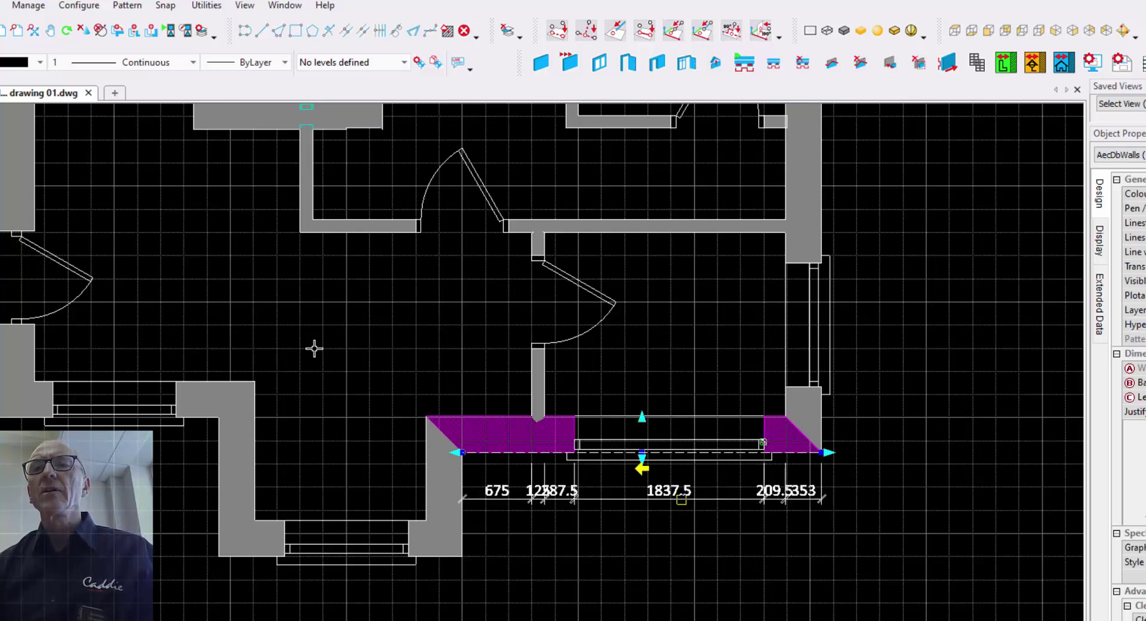
right_click(658, 499)
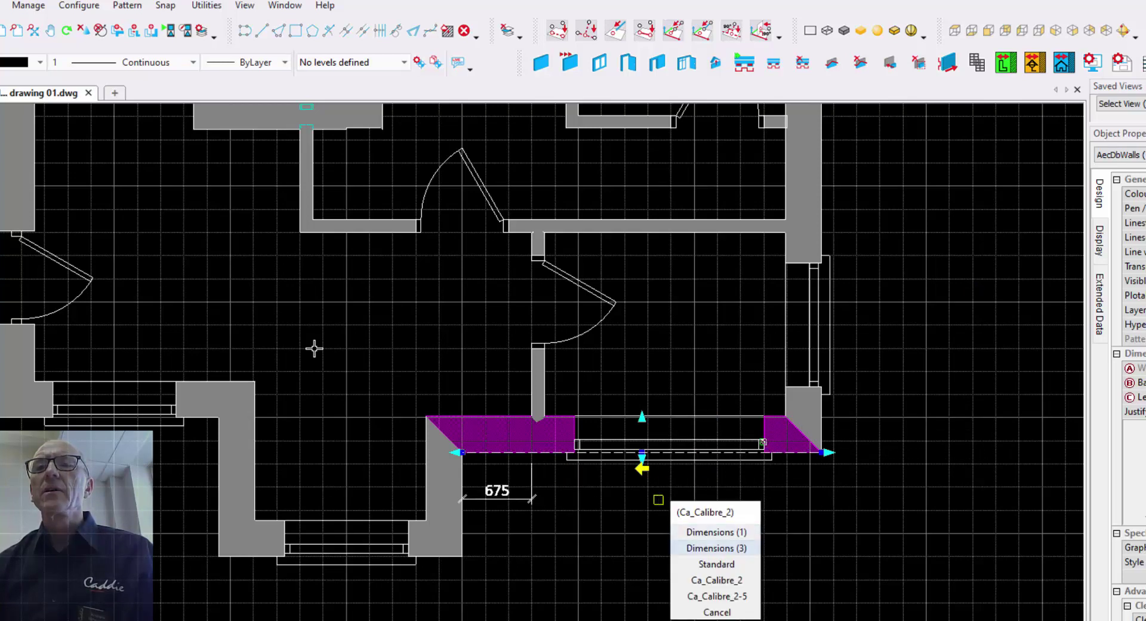
left_click(717, 547)
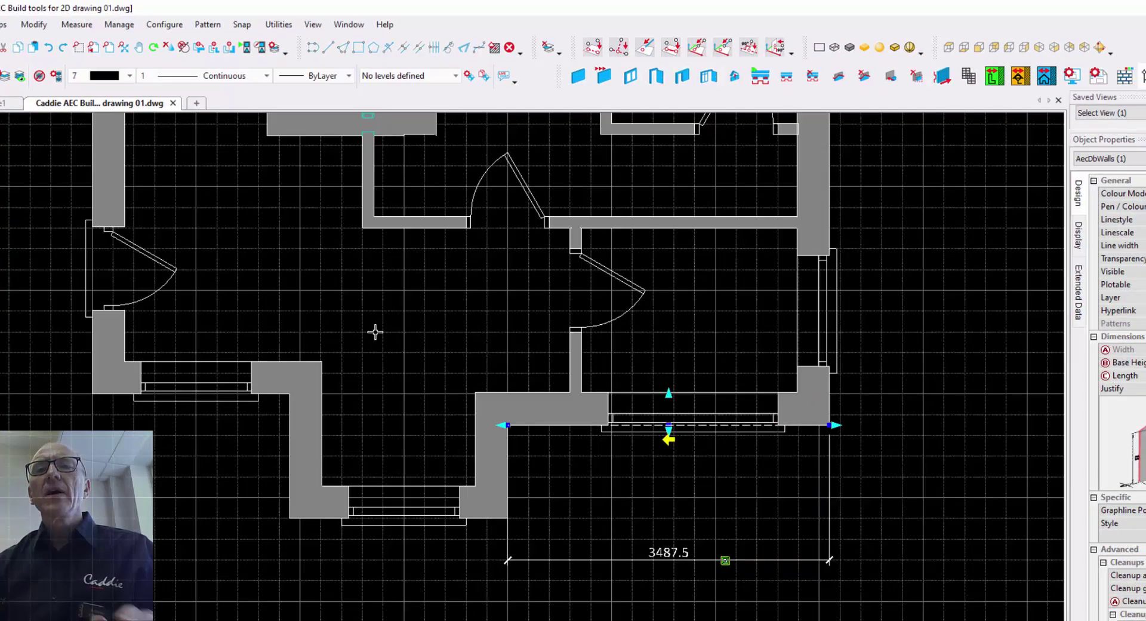
key("Escape")
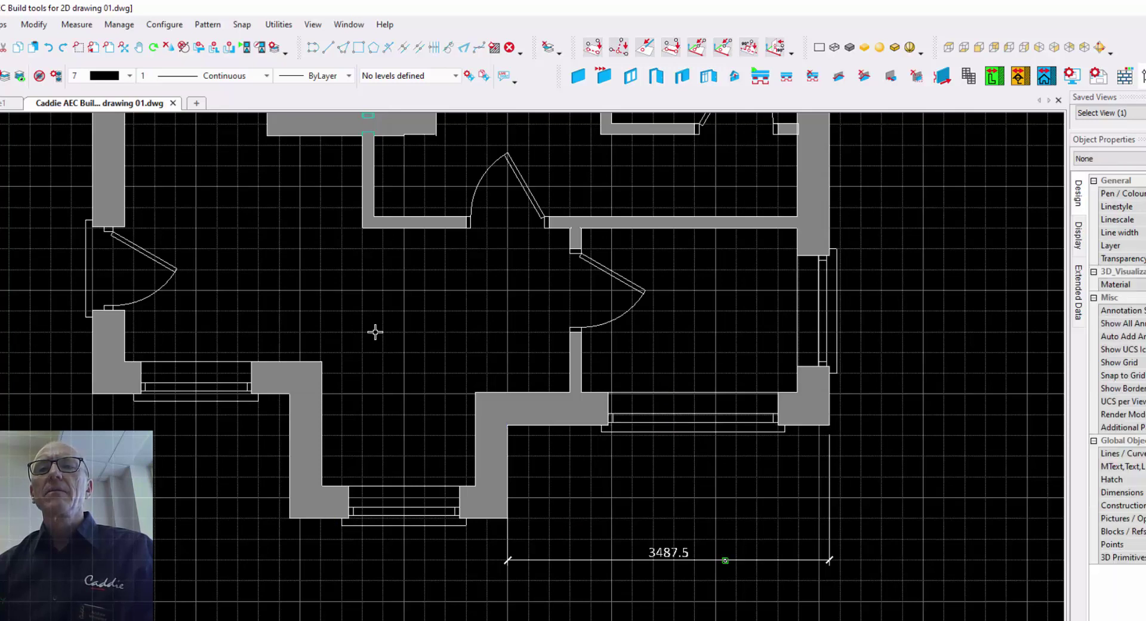
- Add the remaining lower external walls to the dimension so it spans the full width of the plan
left_click(724, 560)
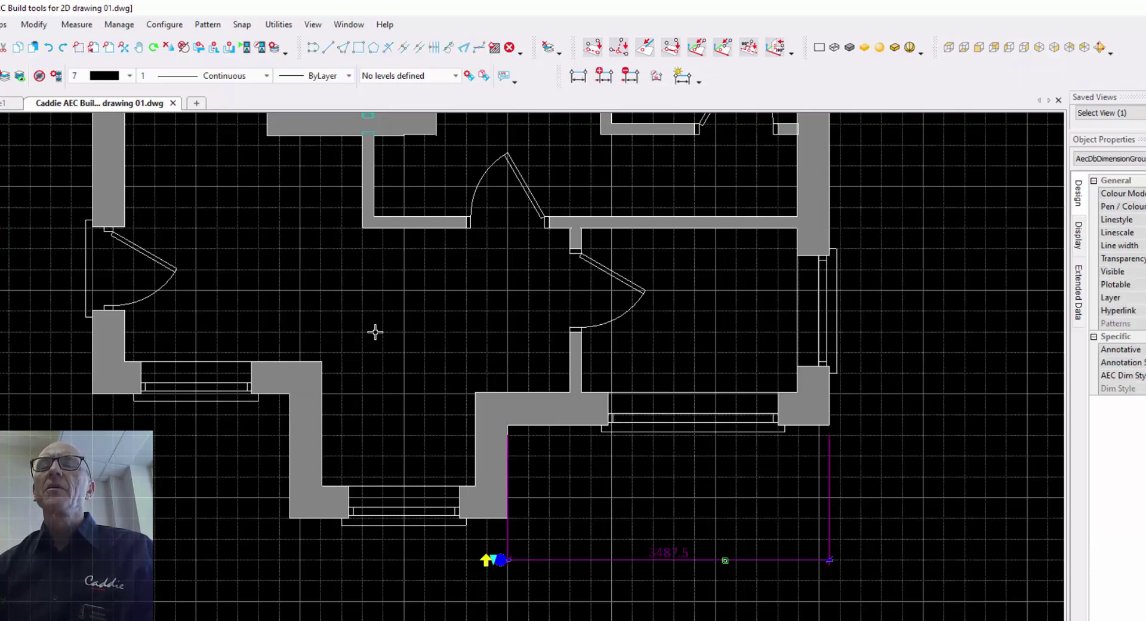
left_click(603, 76)
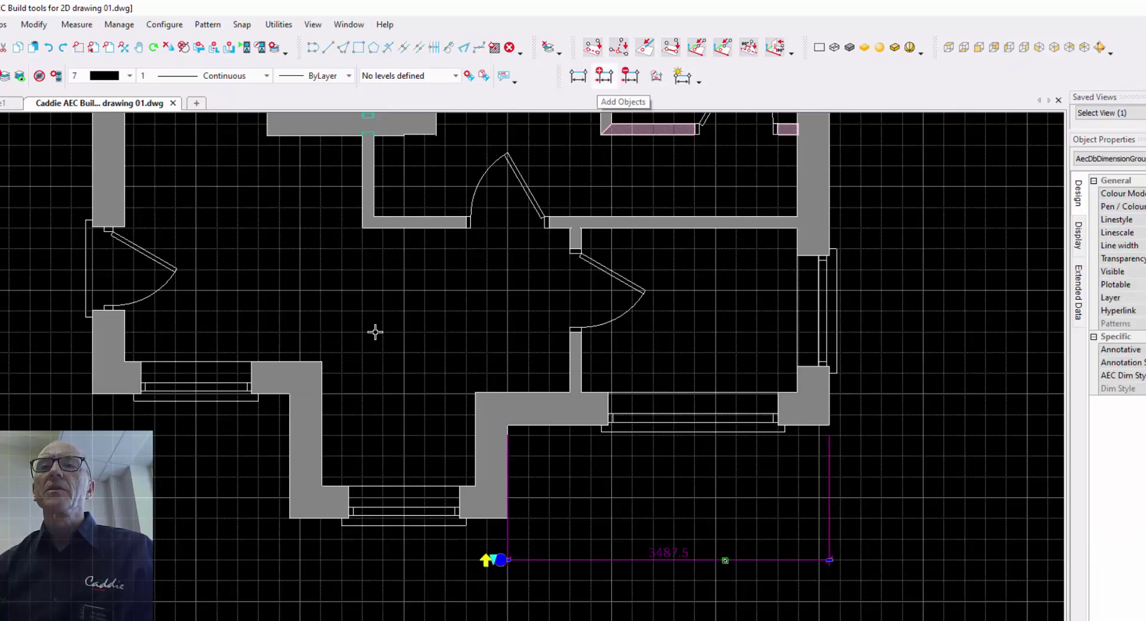
left_click(630, 76)
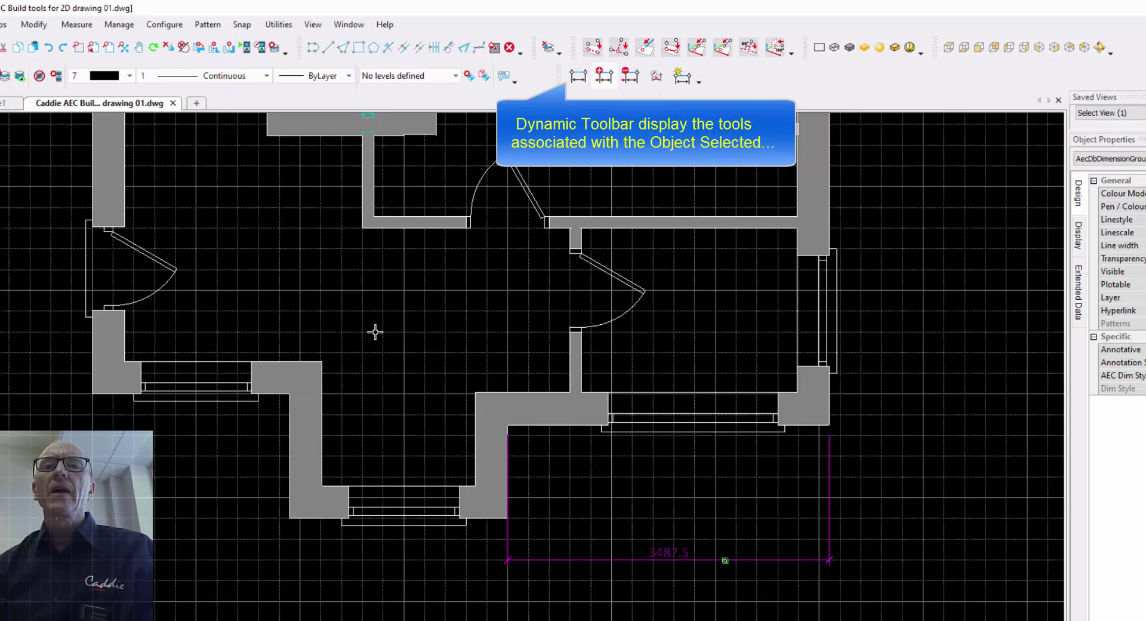
key("Return")
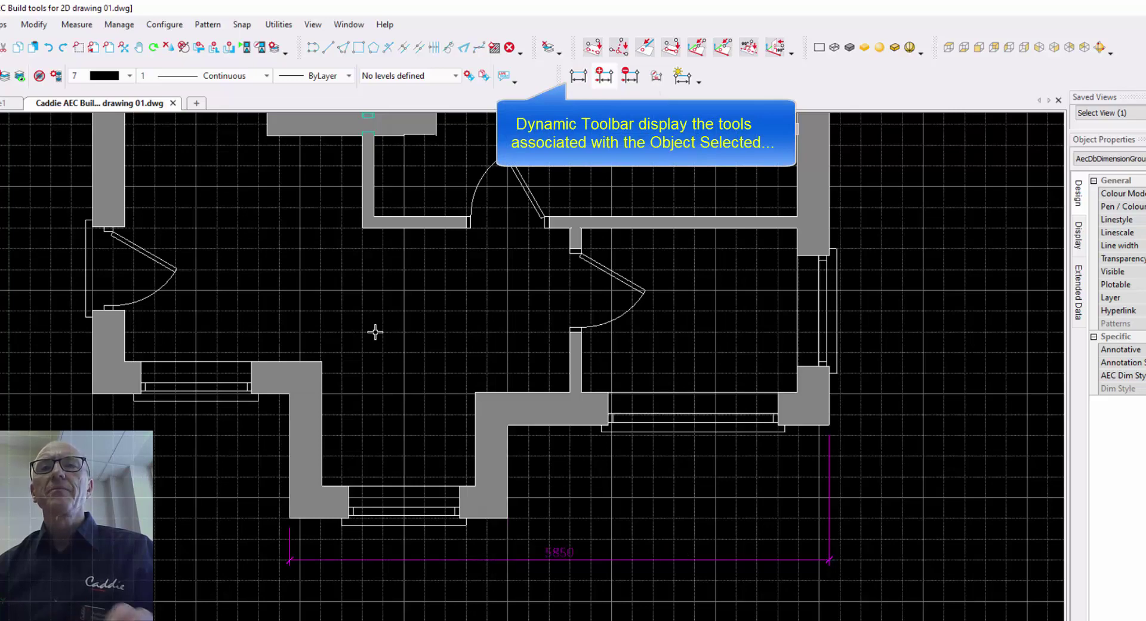
key("ctrl+z")
middle_click_drag(375, 331, 485, 439)
key("Escape")
- Dimension the left external wall with the Dimensions (3) style, placing the dimension line outside the plan
scroll(375, 332, "down", 1)
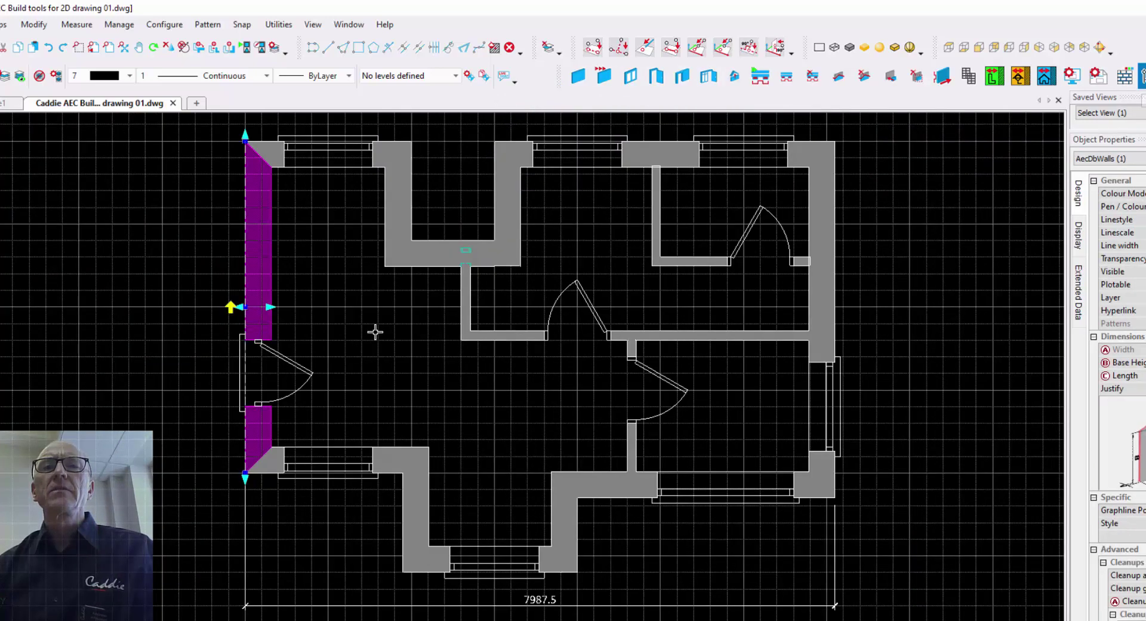
left_click(1141, 77)
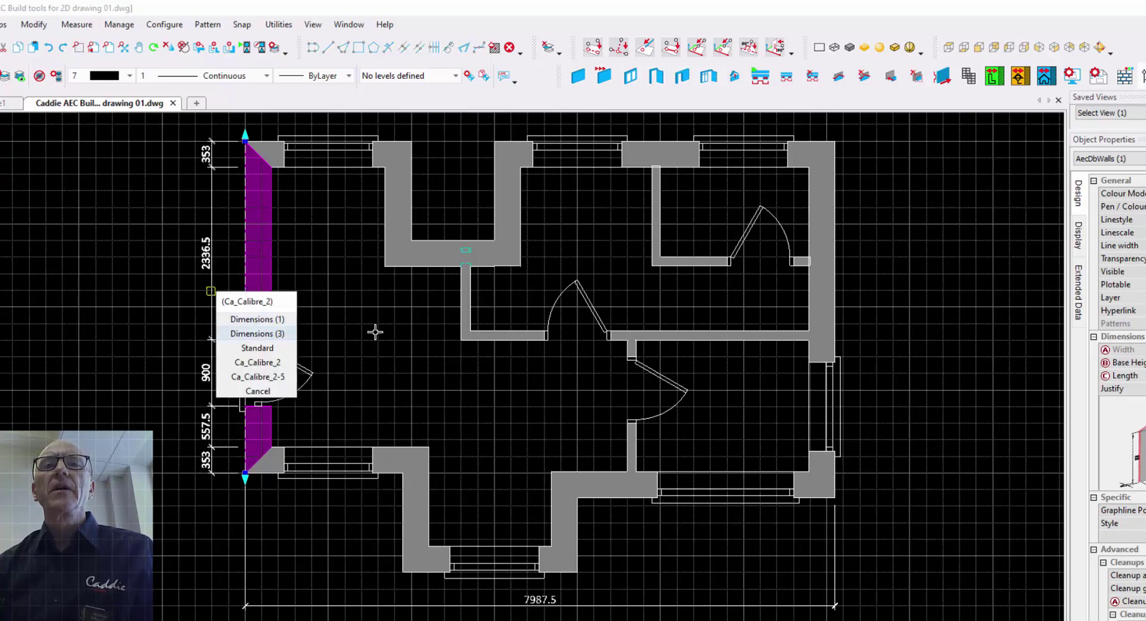
left_click(257, 318)
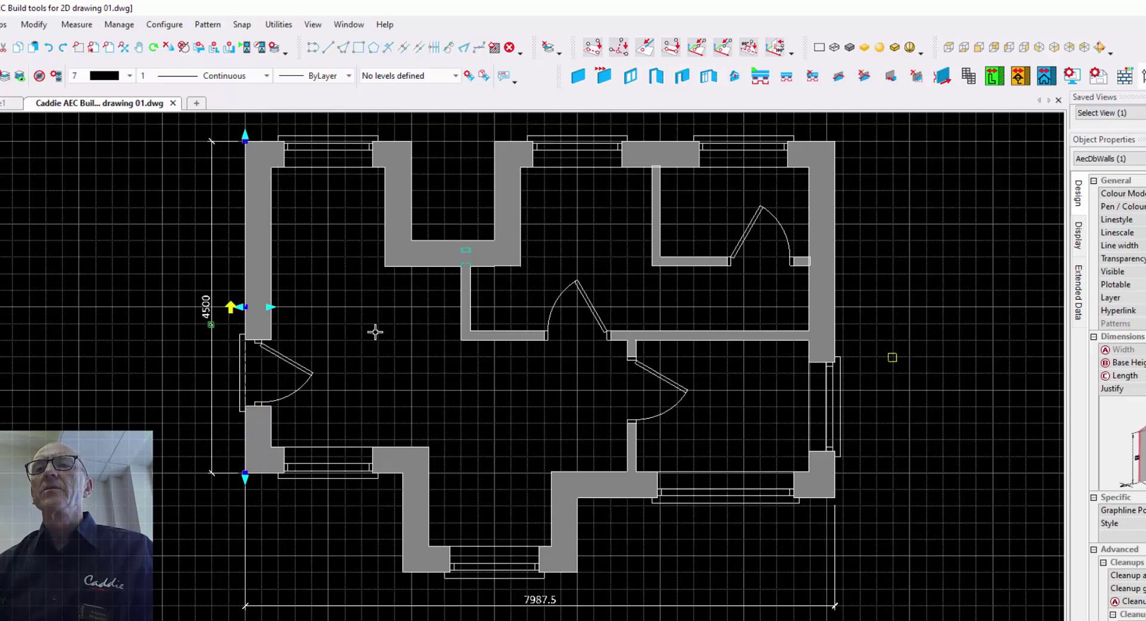
key("Escape")
- Dimension the right external wall with the Dimensions (3) style, placing the dimension line outside the plan
left_click(821, 298)
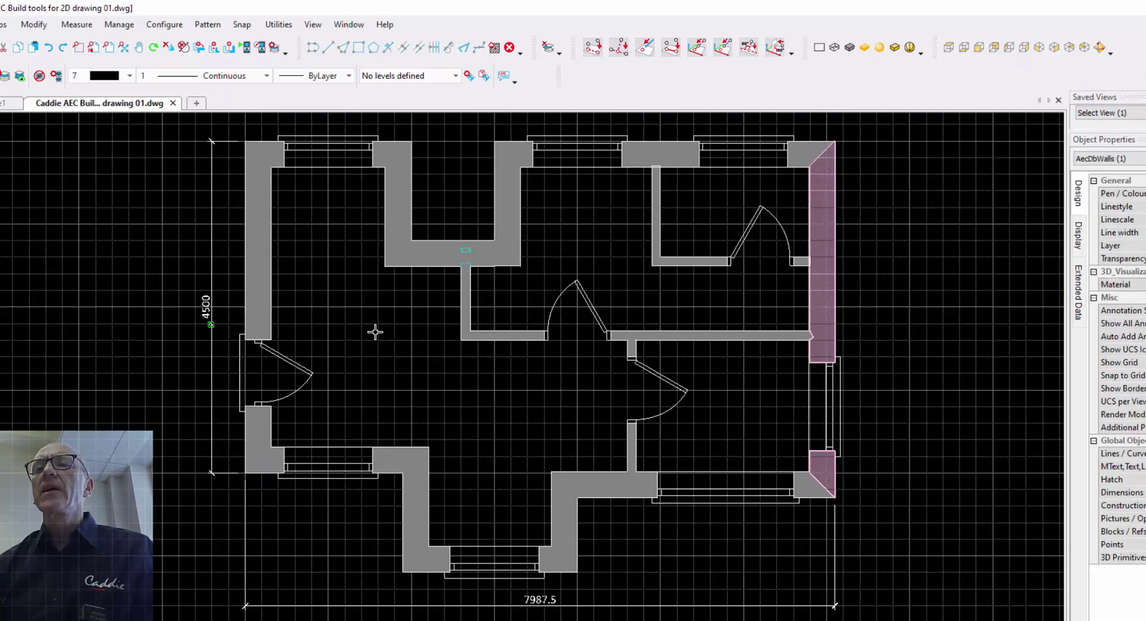
left_click(1141, 76)
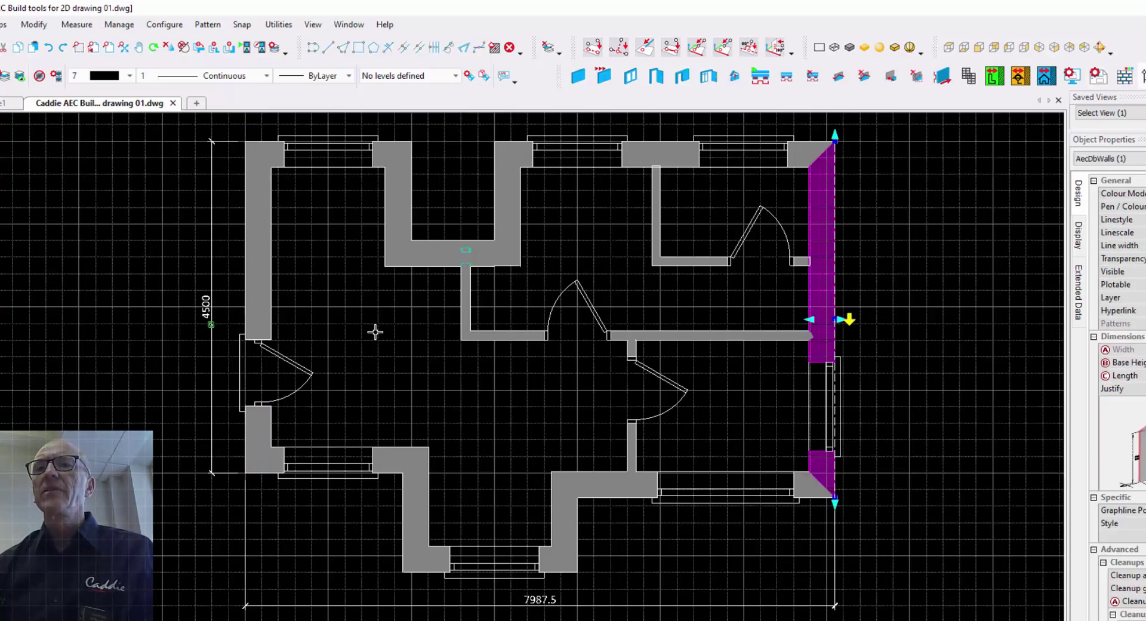
right_click(884, 349)
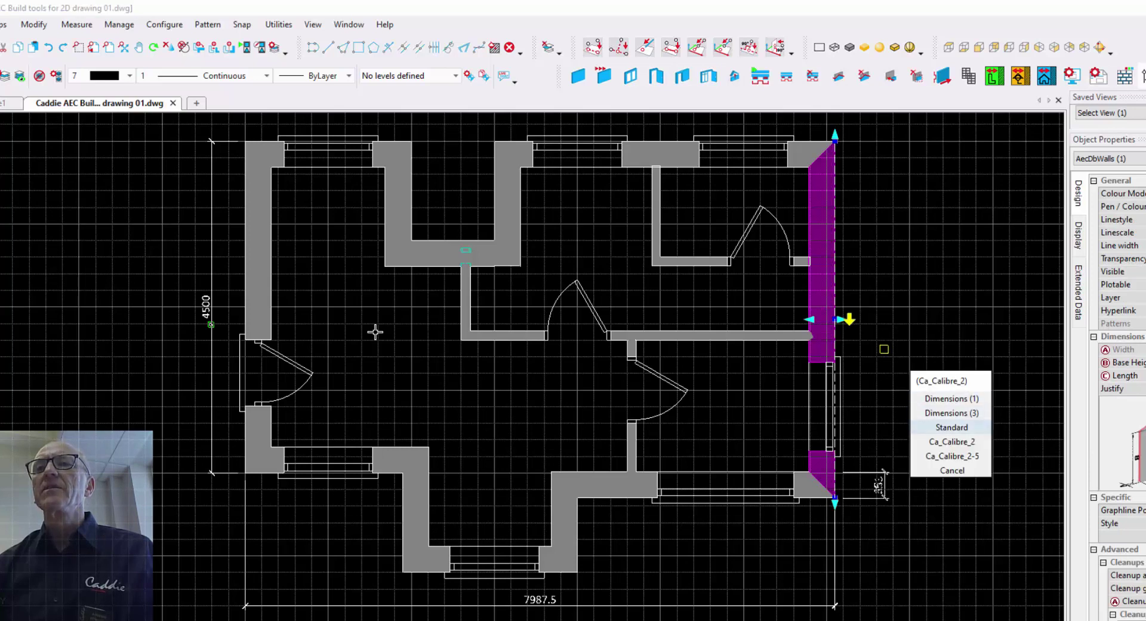
left_click(950, 412)
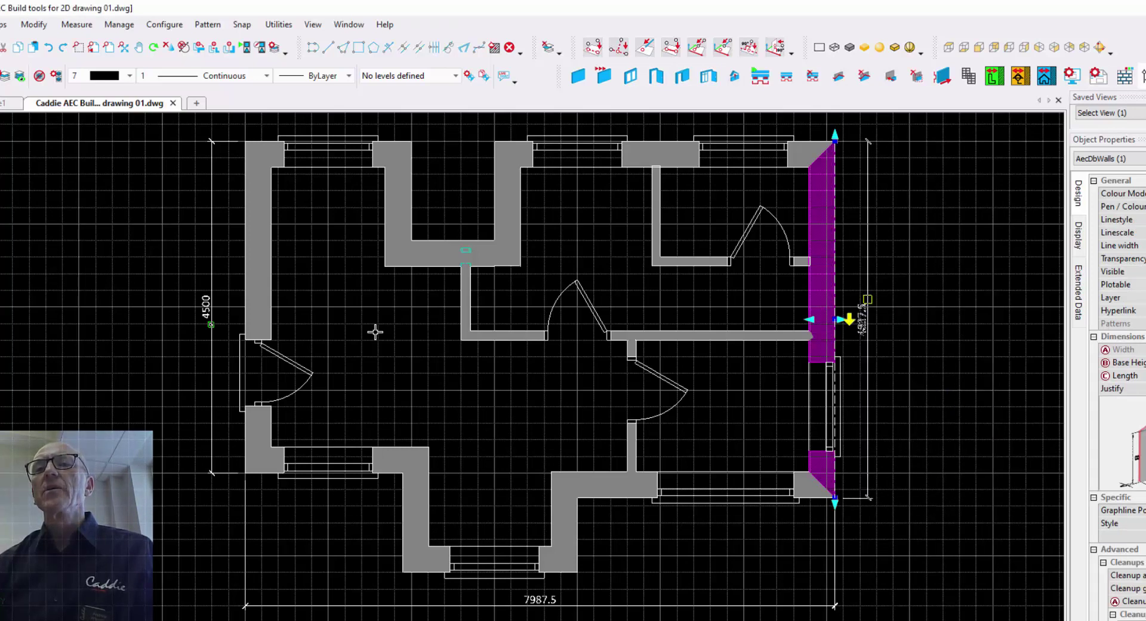
left_click(867, 298)
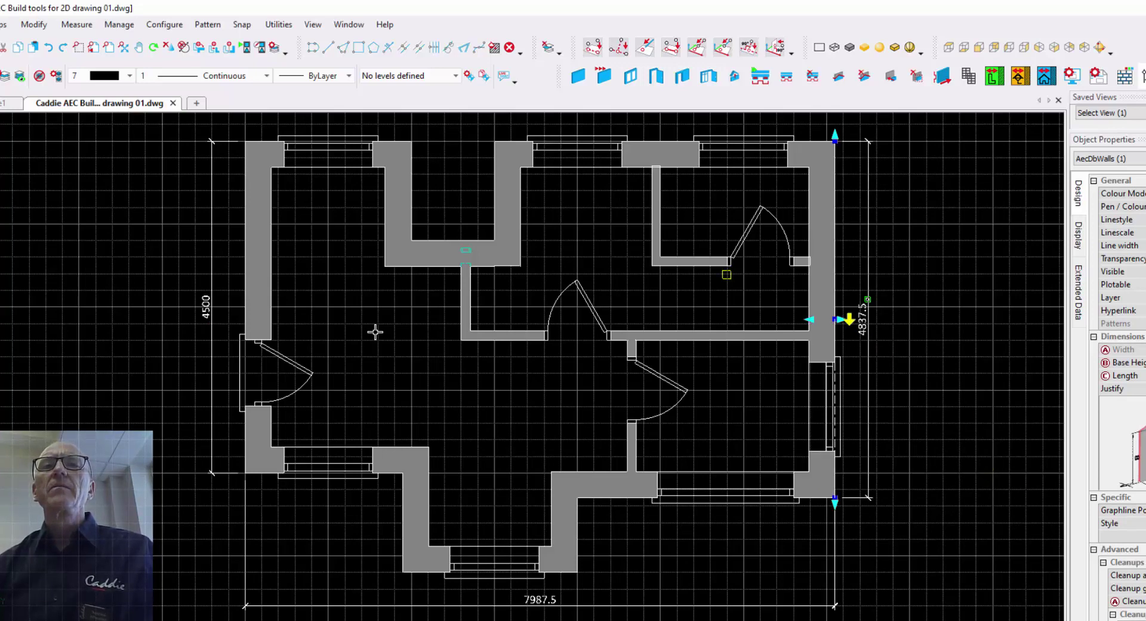
- Dimension the upper-left external wall with the Dimensions (3) style, placing the dimension line above the plan
middle_click_drag(619, 209, 578, 299)
key("Escape")
left_click(218, 359)
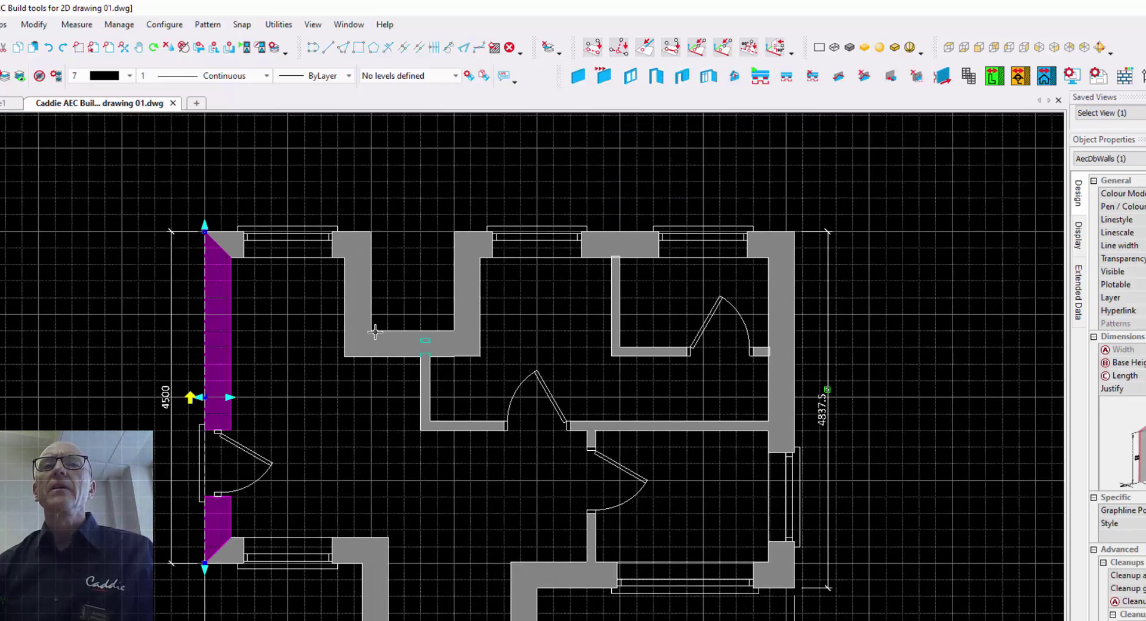
key("Escape")
key("Tab")
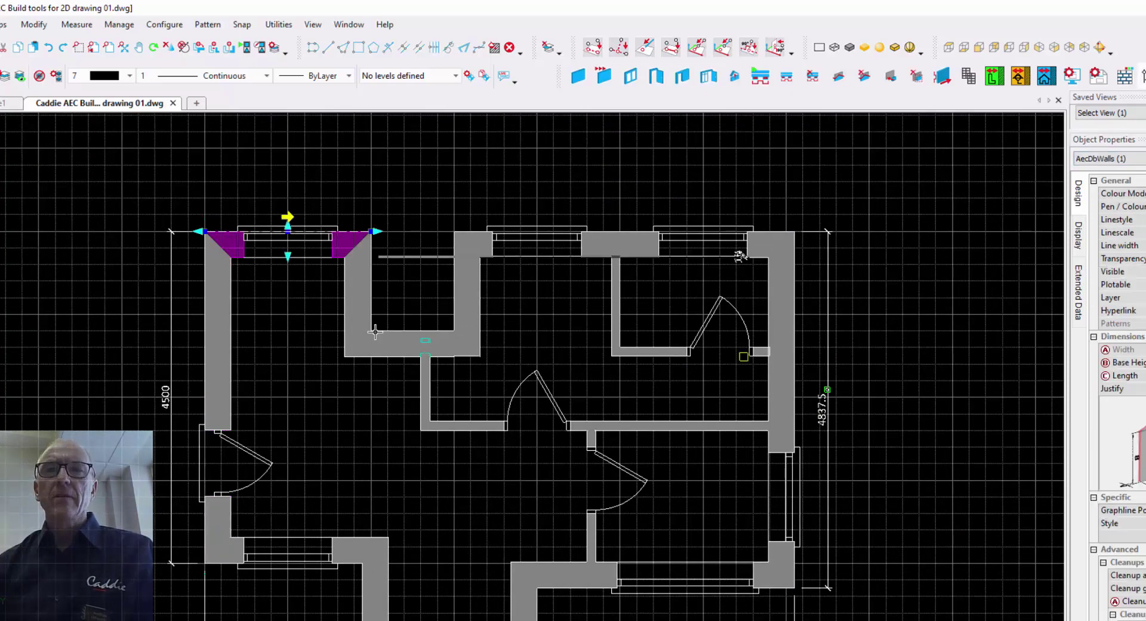
right_click(484, 258)
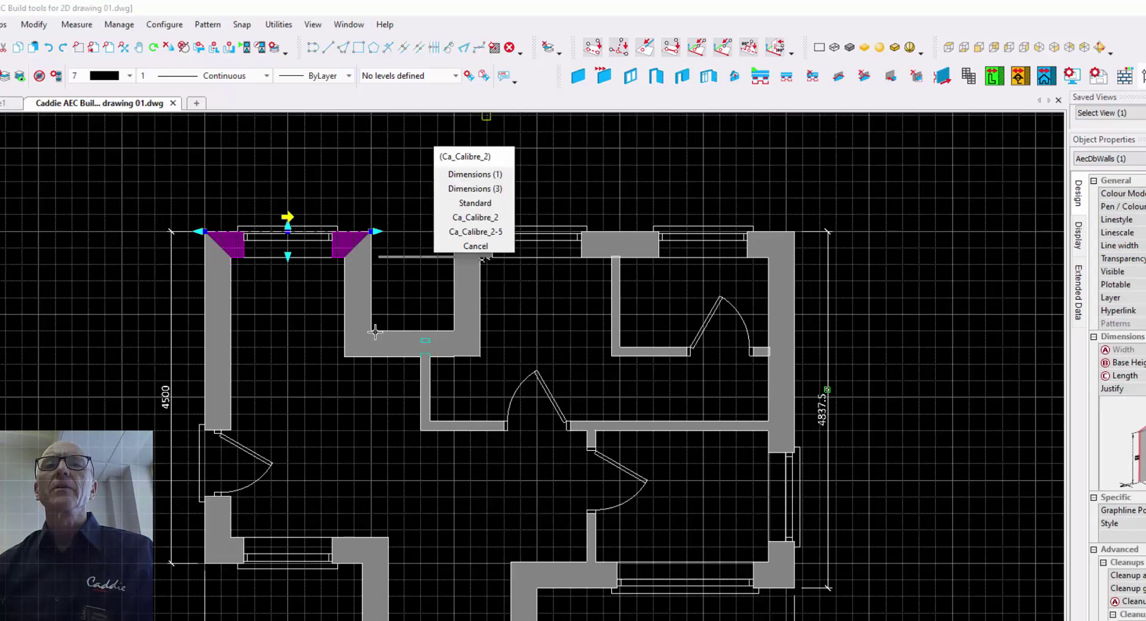
left_click(475, 189)
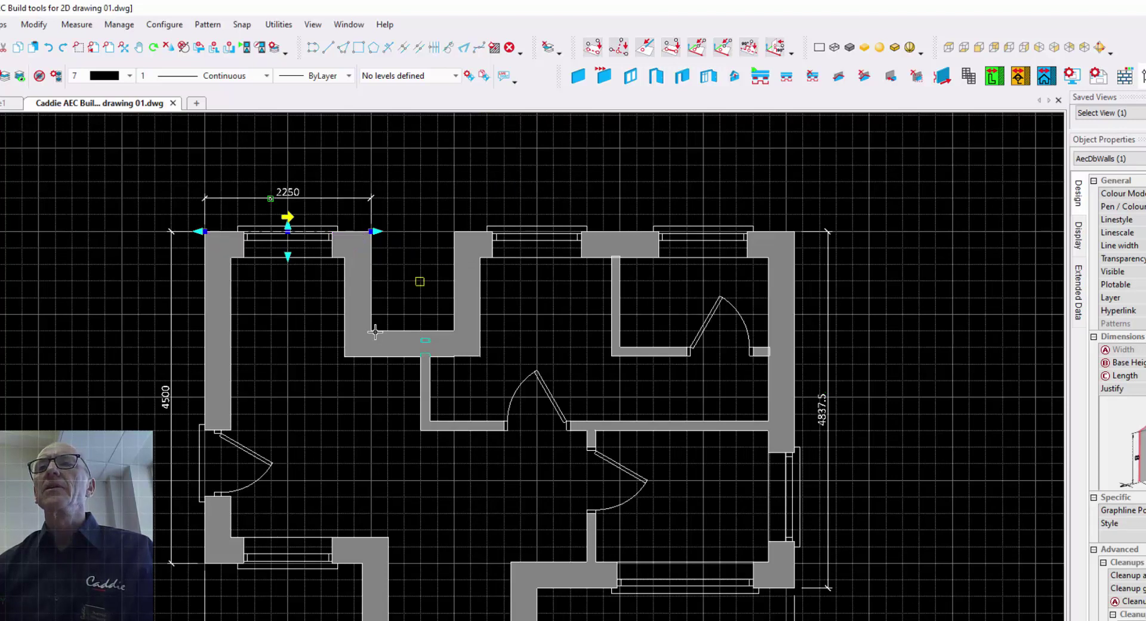
- Add the remaining upper external walls to the dimension above the plan so it spans the full width
left_click(376, 197)
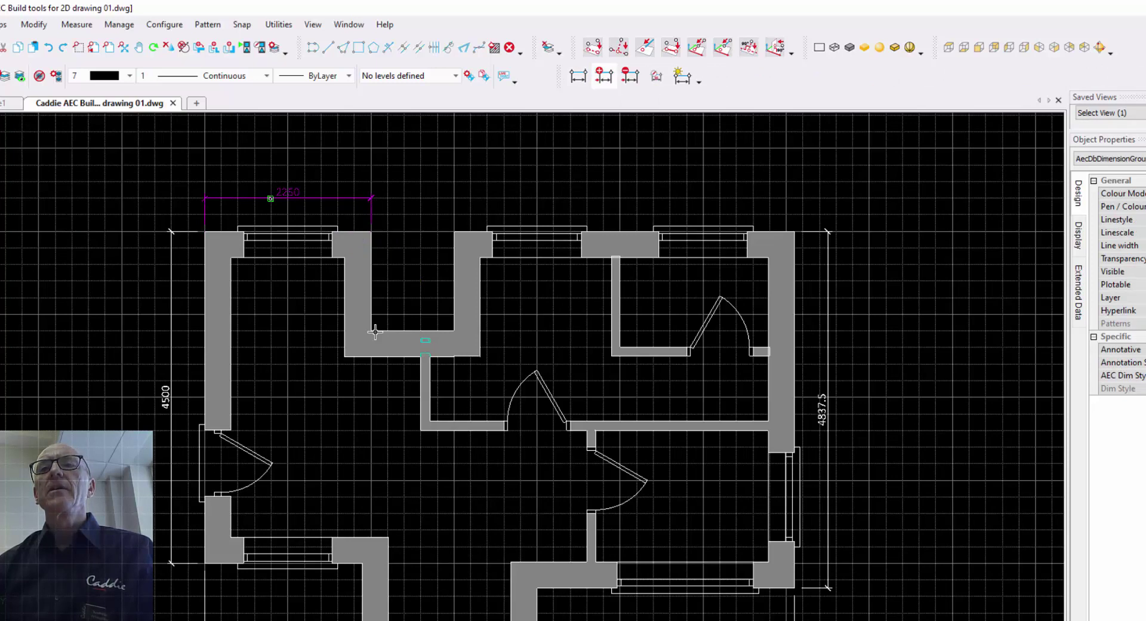
left_click(375, 332)
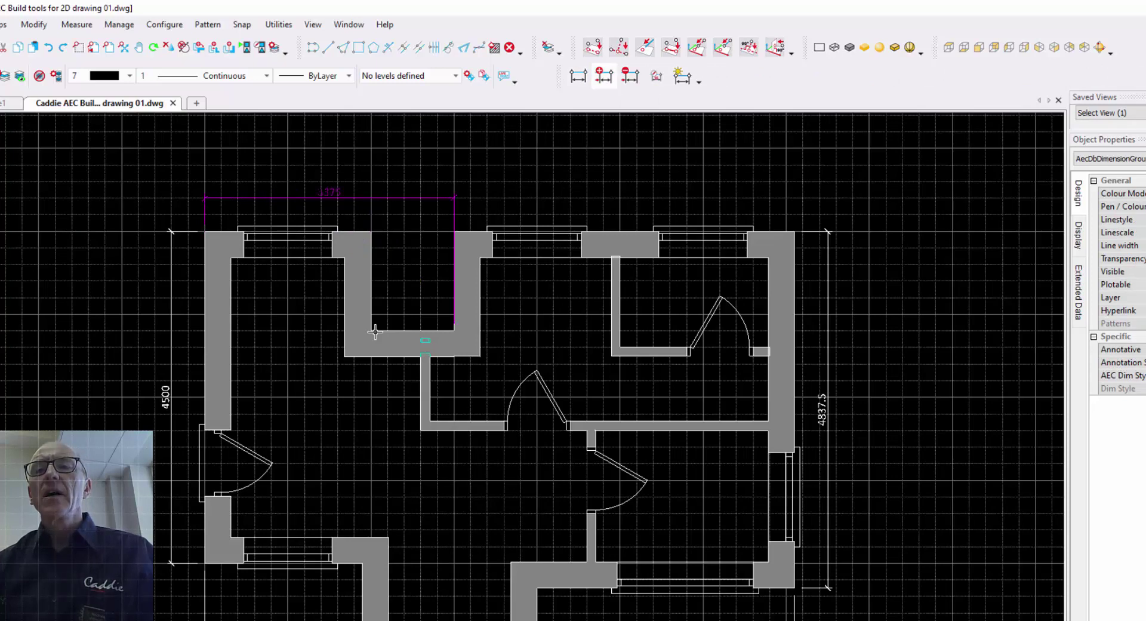
left_click(375, 331)
key("Escape")
middle_click_drag(375, 332, 392, 289)
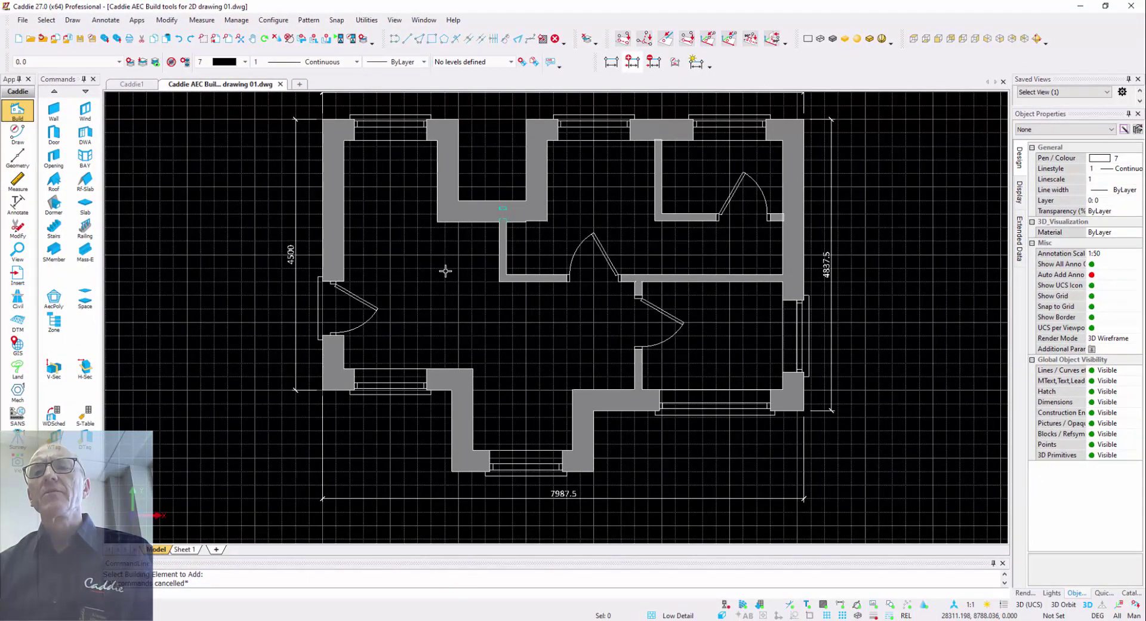
- Switch the model's display configuration to Medium Detail and then to High Detail
left_click(677, 614)
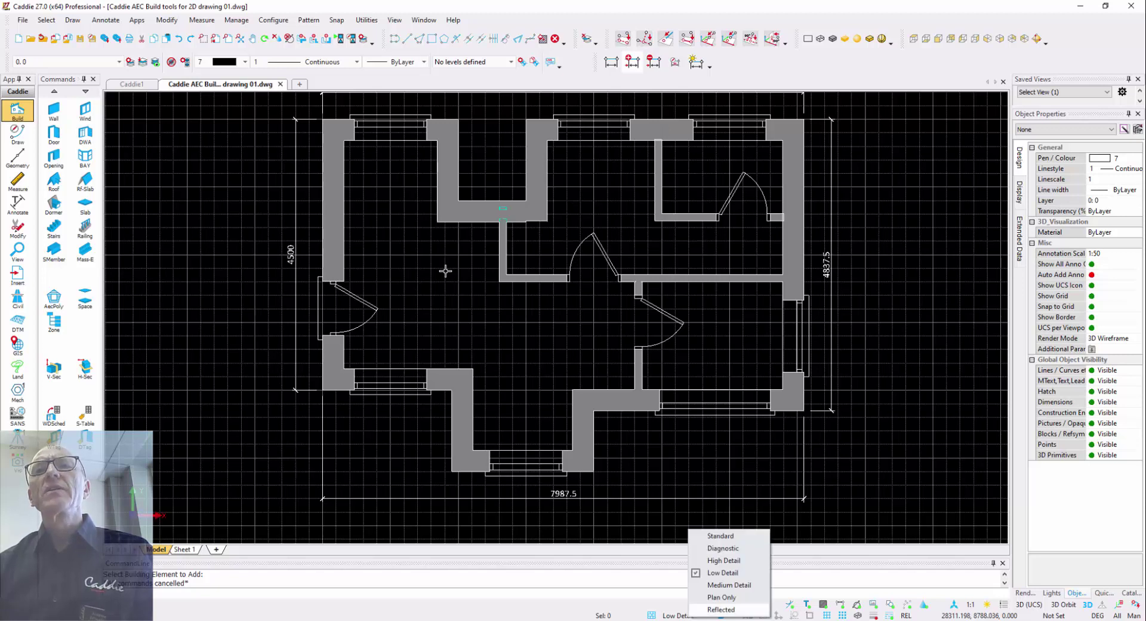
left_click(729, 584)
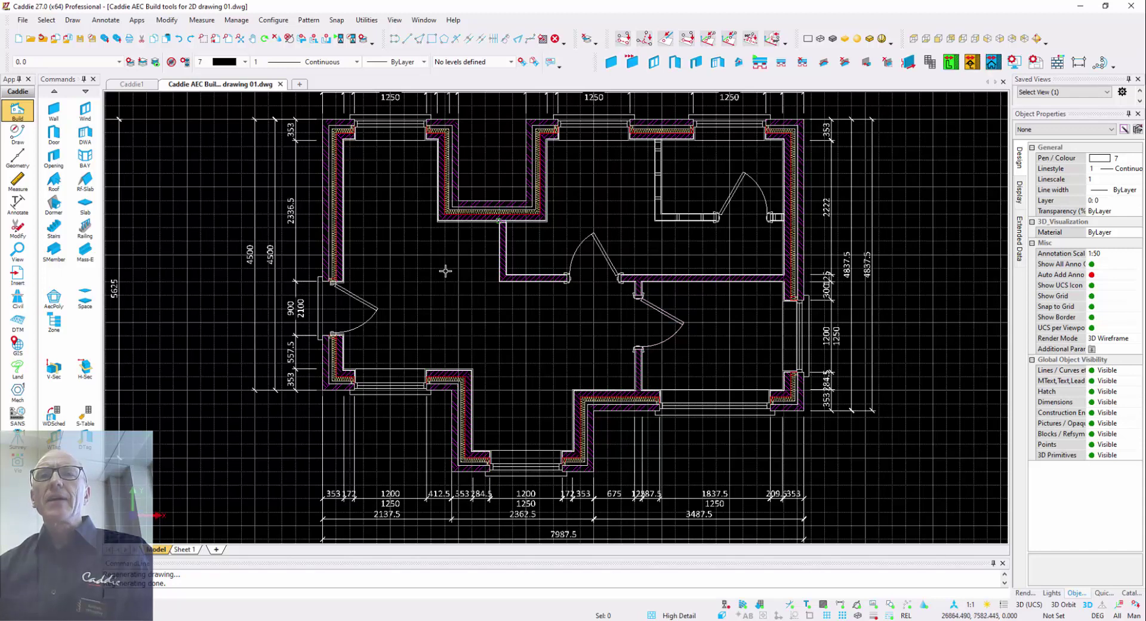
scroll(446, 271, "down", 1)
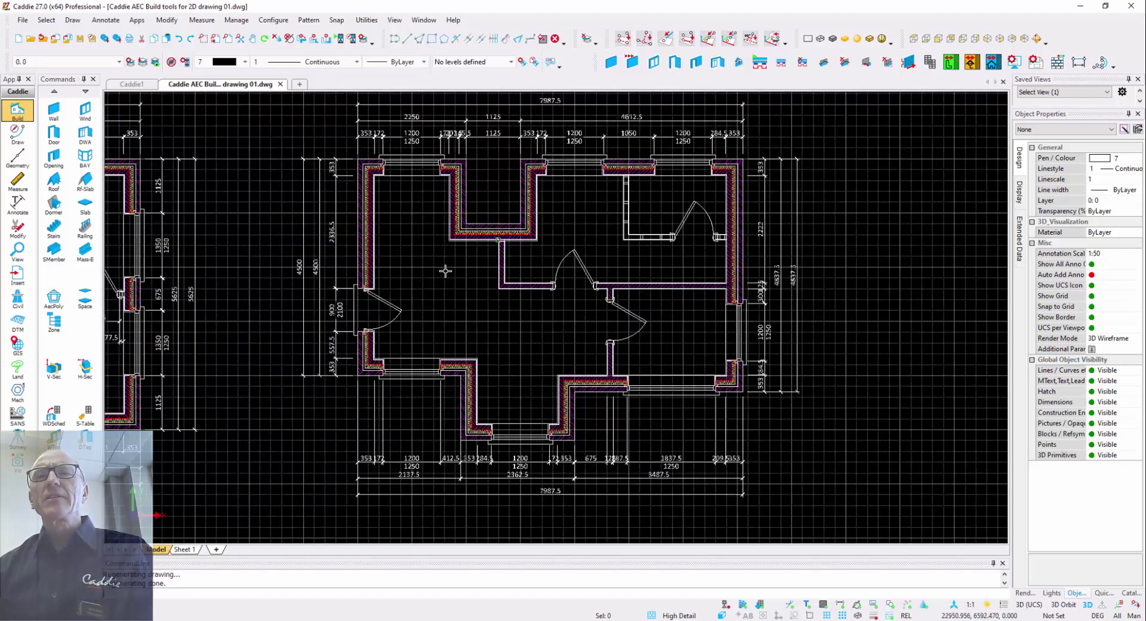
- Open Sheet 1 and copy it as Sheet 1_1 without copying its viewports
left_click(185, 549)
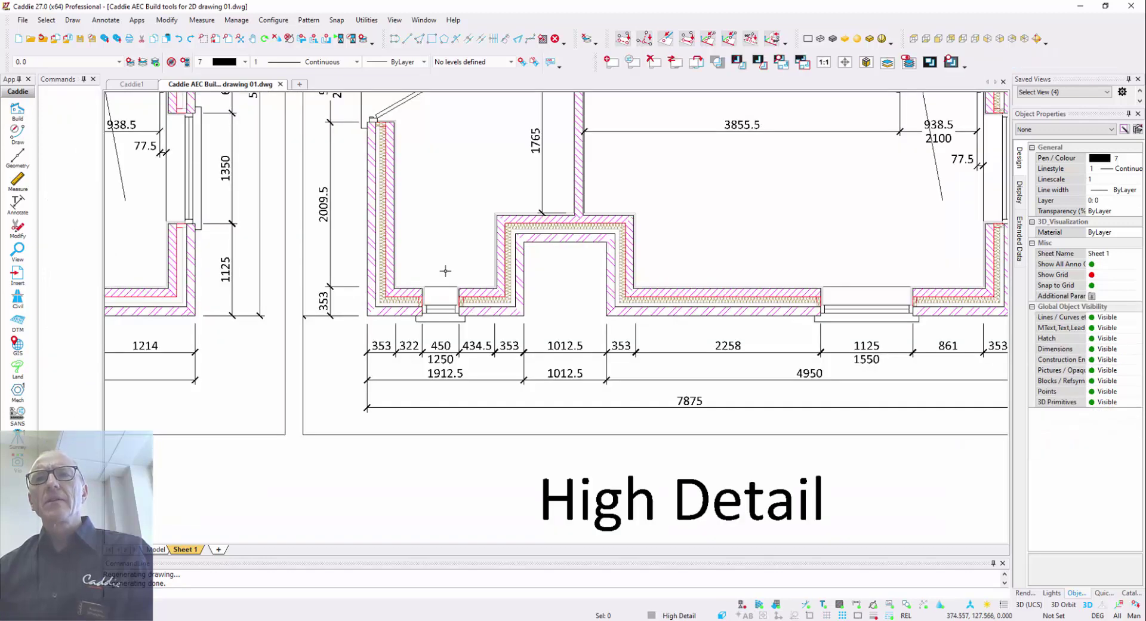
scroll(445, 271, "down", 5)
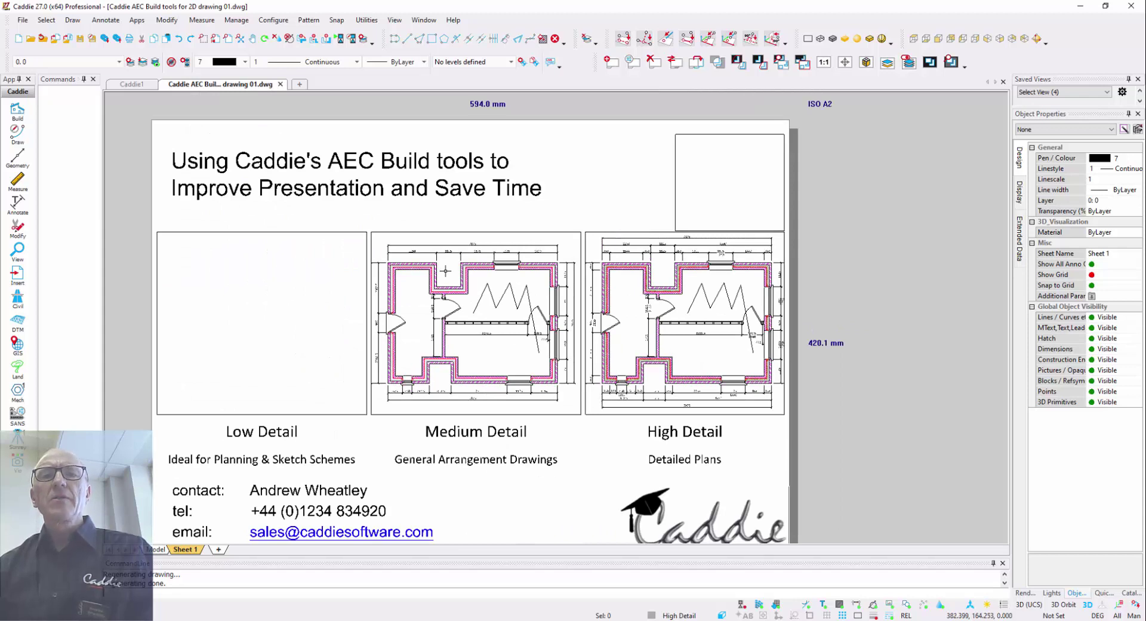
middle_click_drag(445, 271, 481, 265)
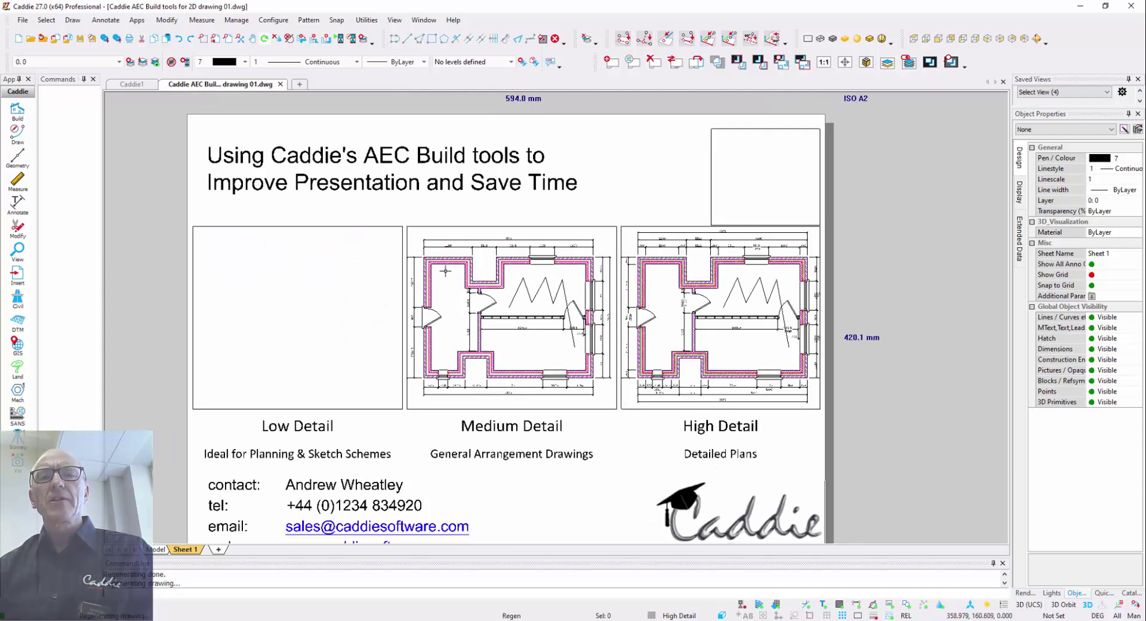
right_click(185, 549)
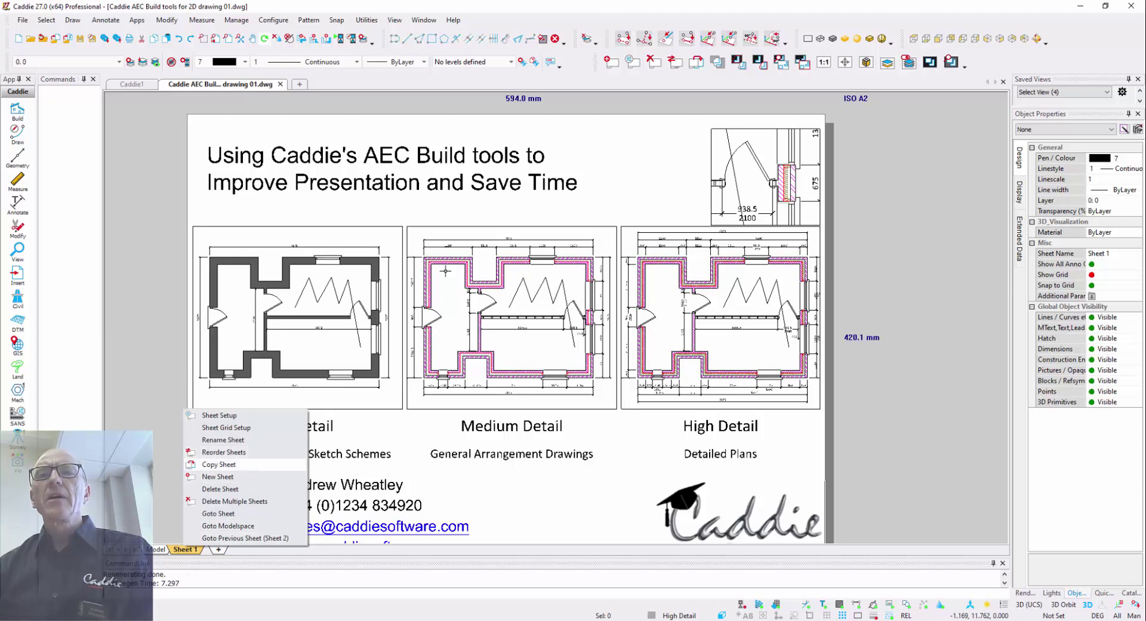
left_click(219, 464)
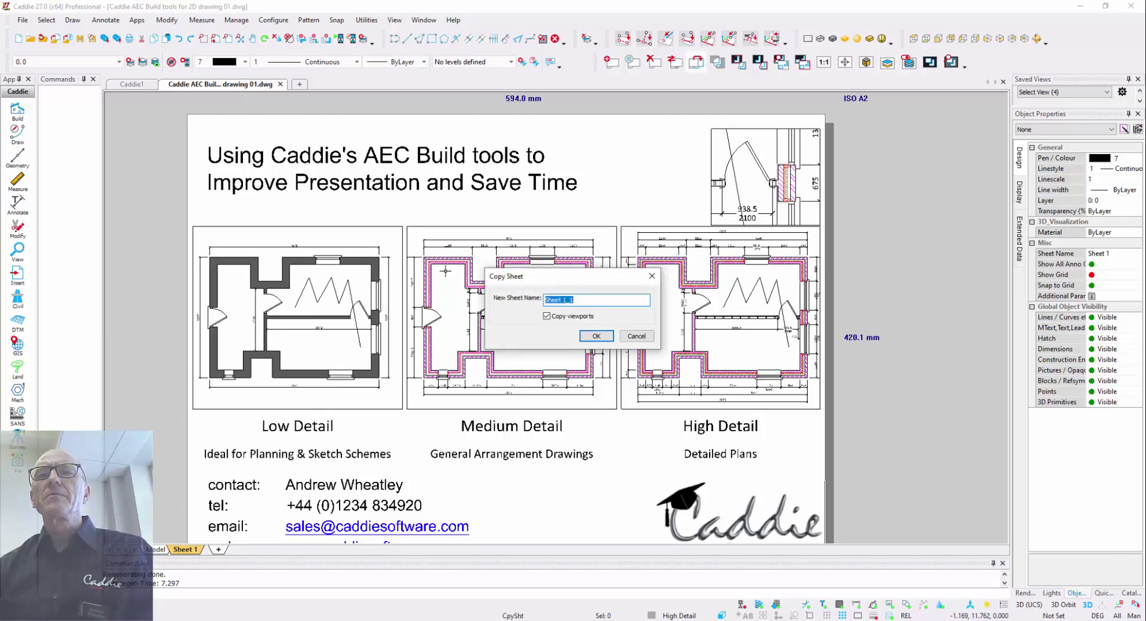
left_click(546, 315)
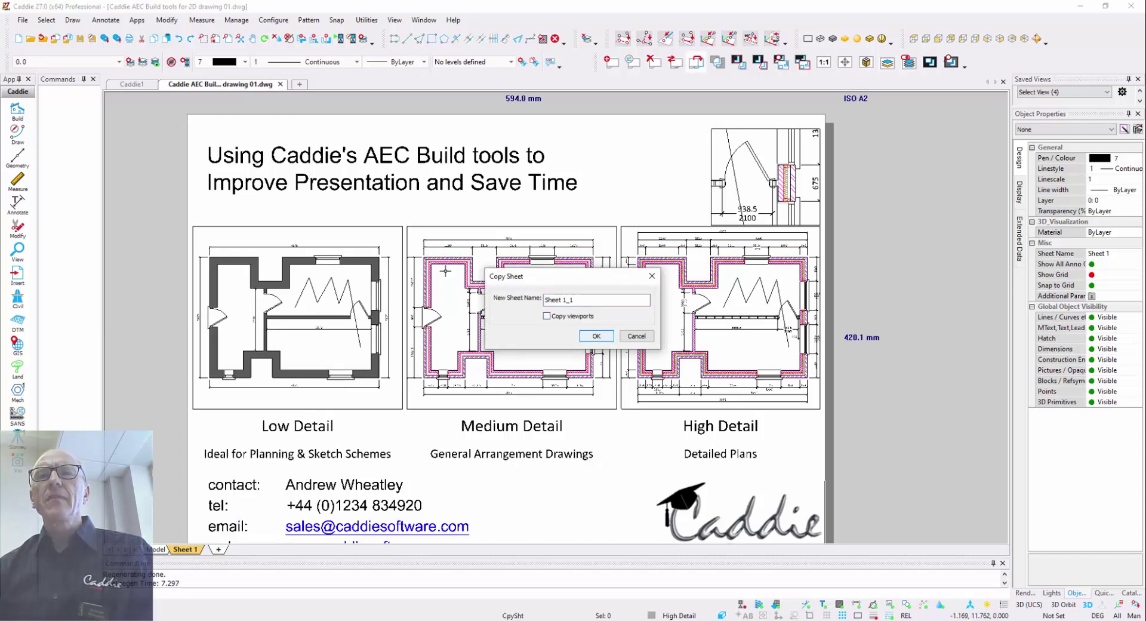
key("Return")
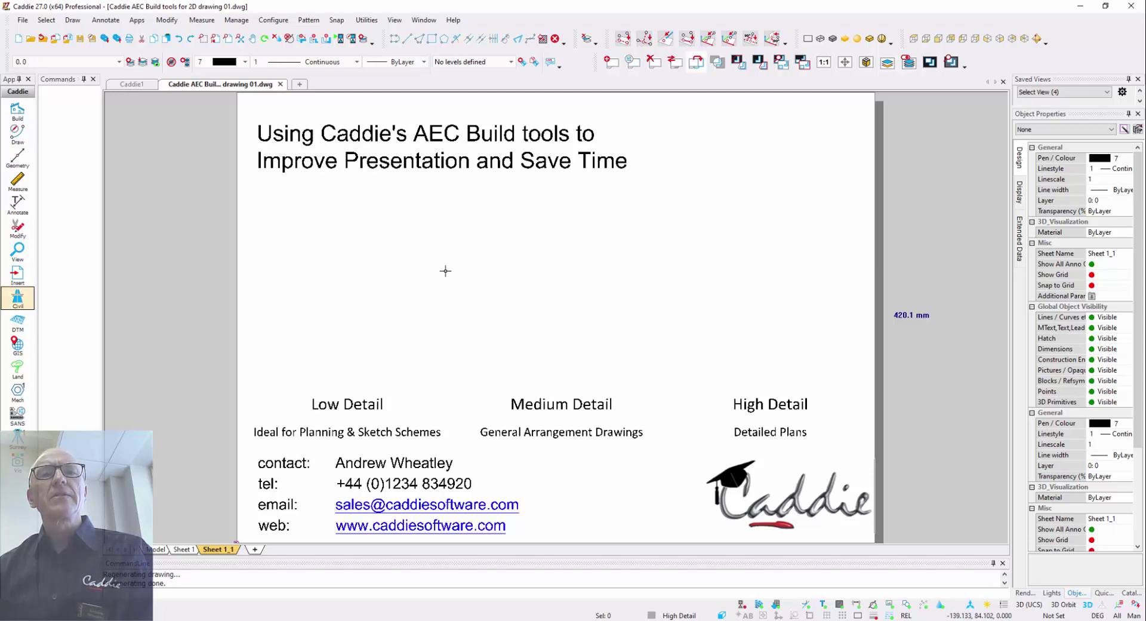
- Draw a rectangular viewport object in model space around the new plan and its dimensions
left_click(17, 250)
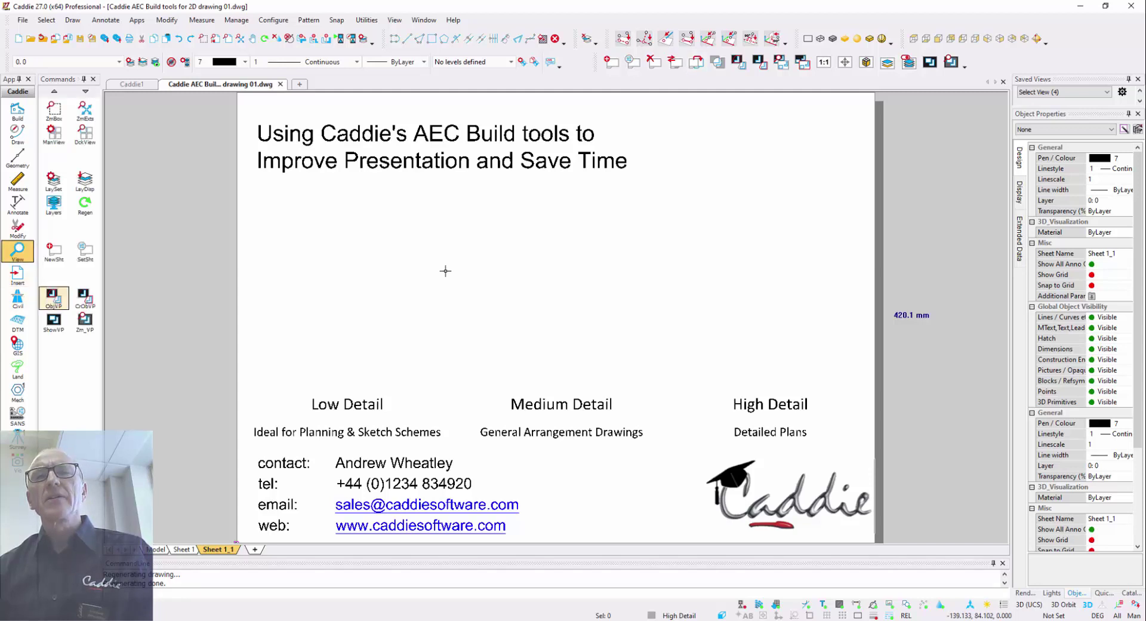
left_click(53, 297)
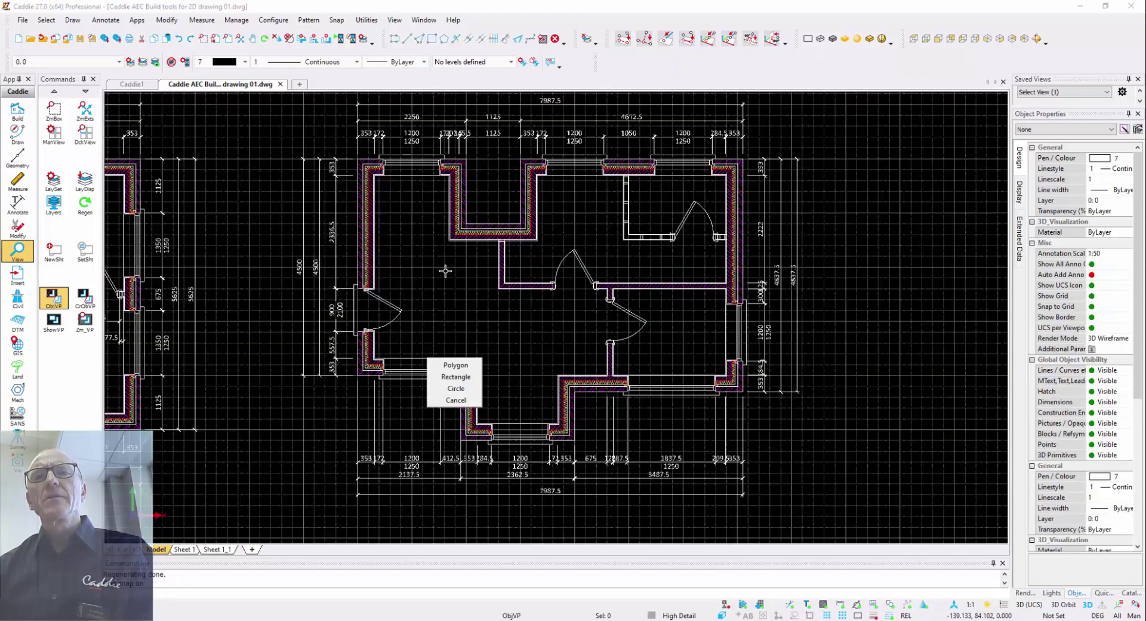
left_click(455, 377)
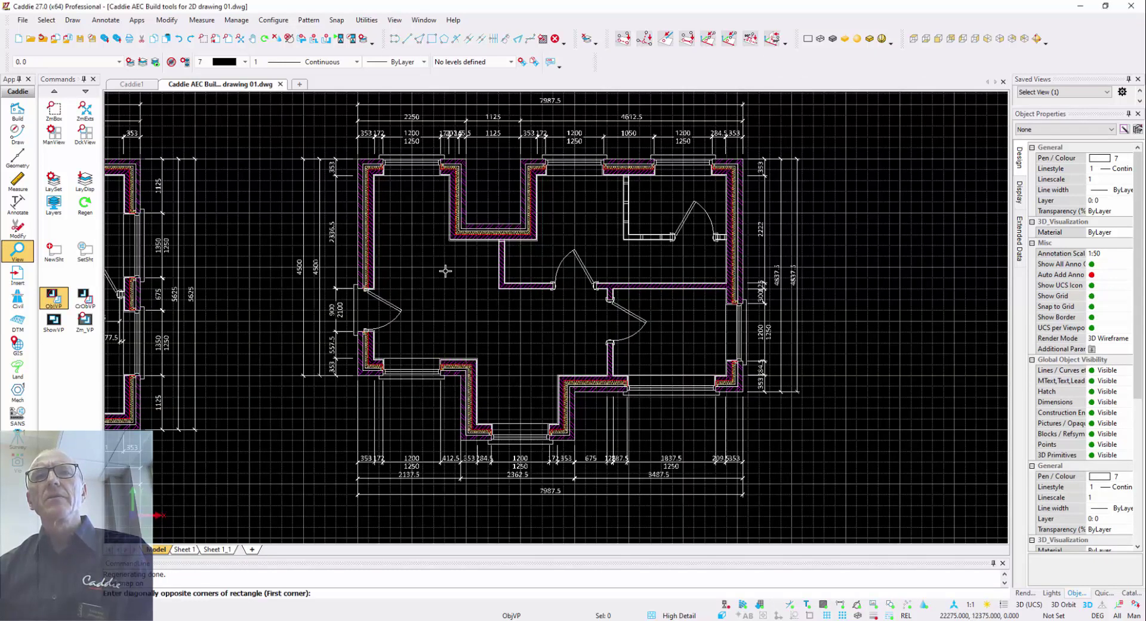
left_click(297, 100)
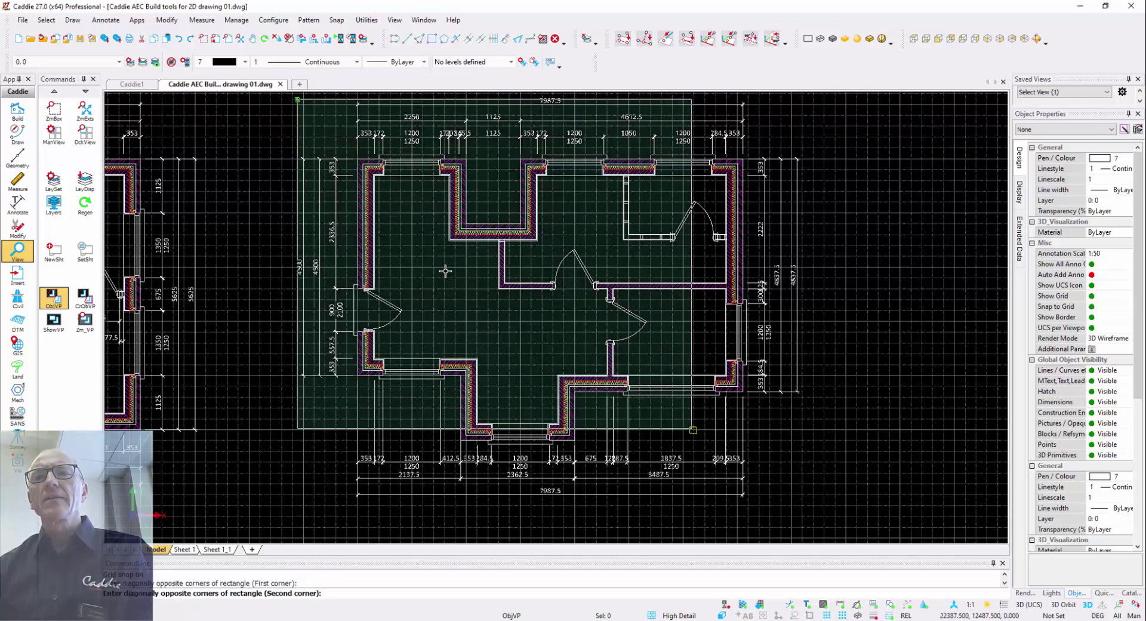
left_click(807, 506)
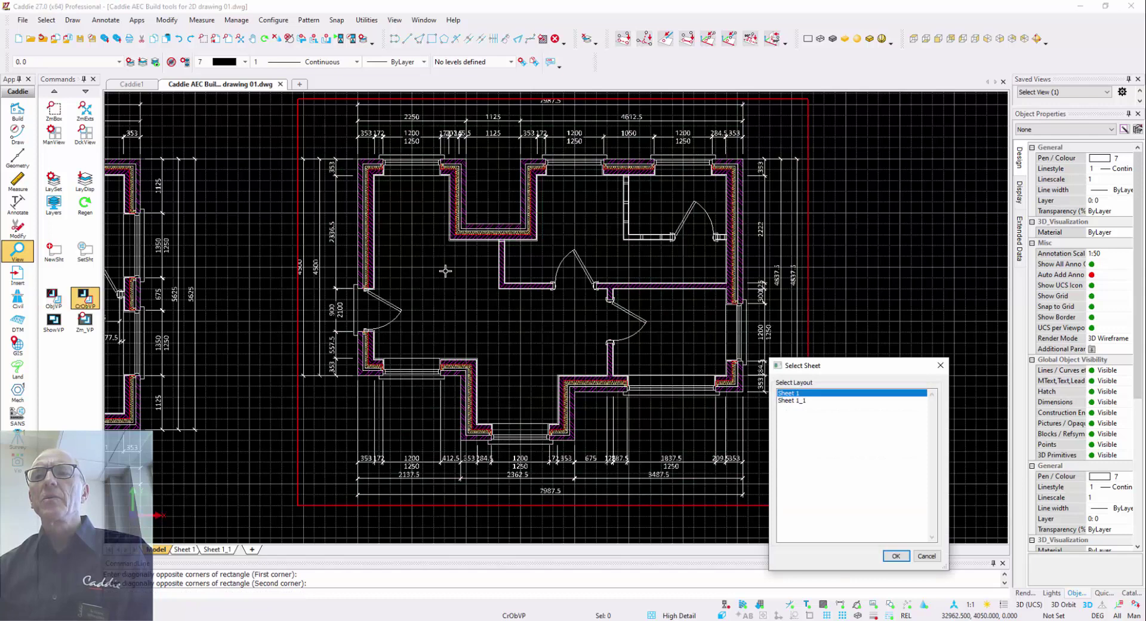
- Create a 1:50 viewport from the rectangle on Sheet 1_1 and place it above the Low Detail caption
left_click(895, 556)
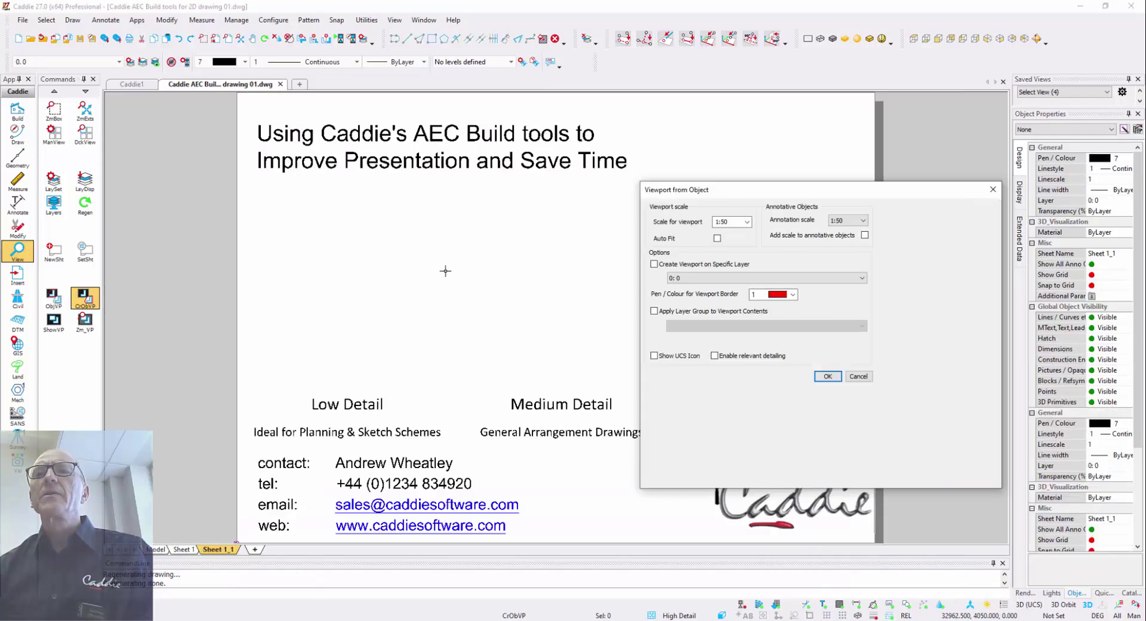
left_click(747, 222)
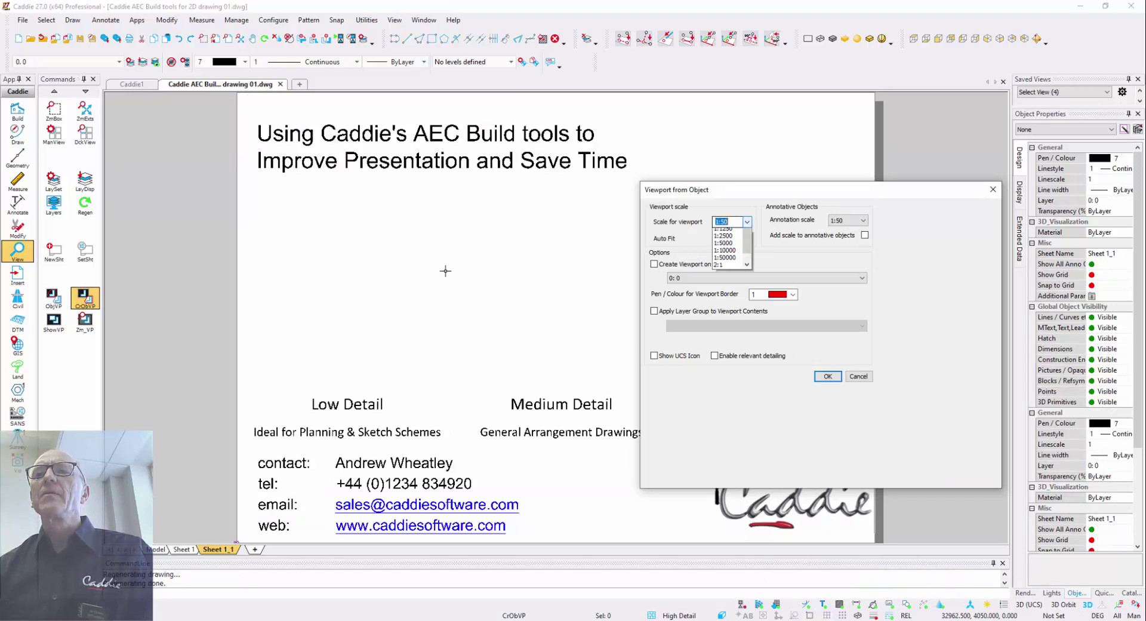
left_click(746, 221)
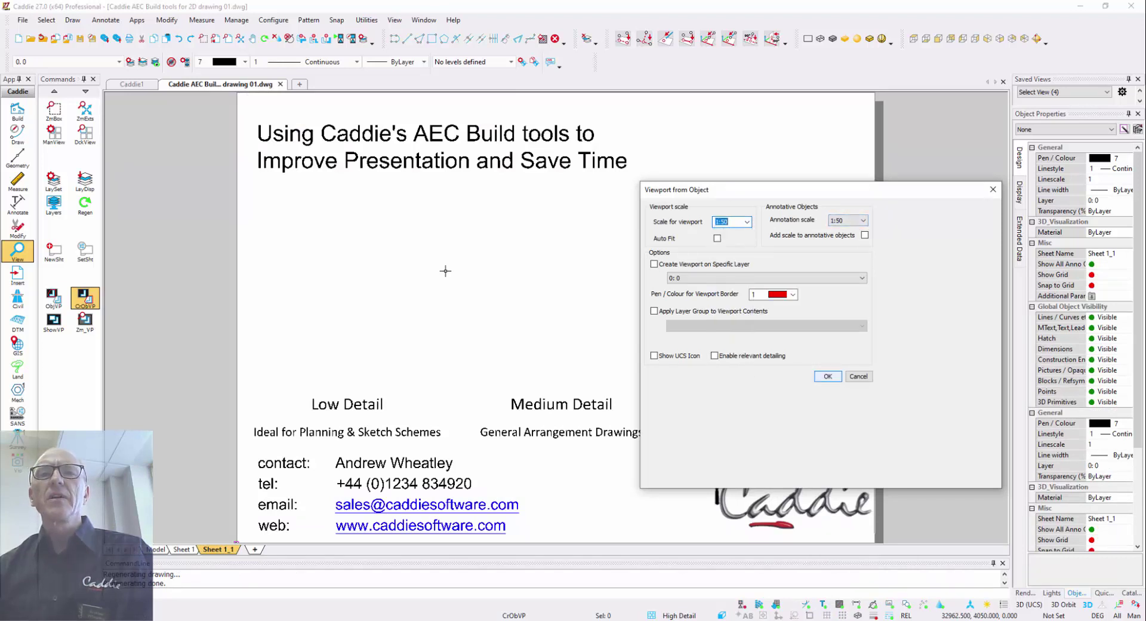
key("Return")
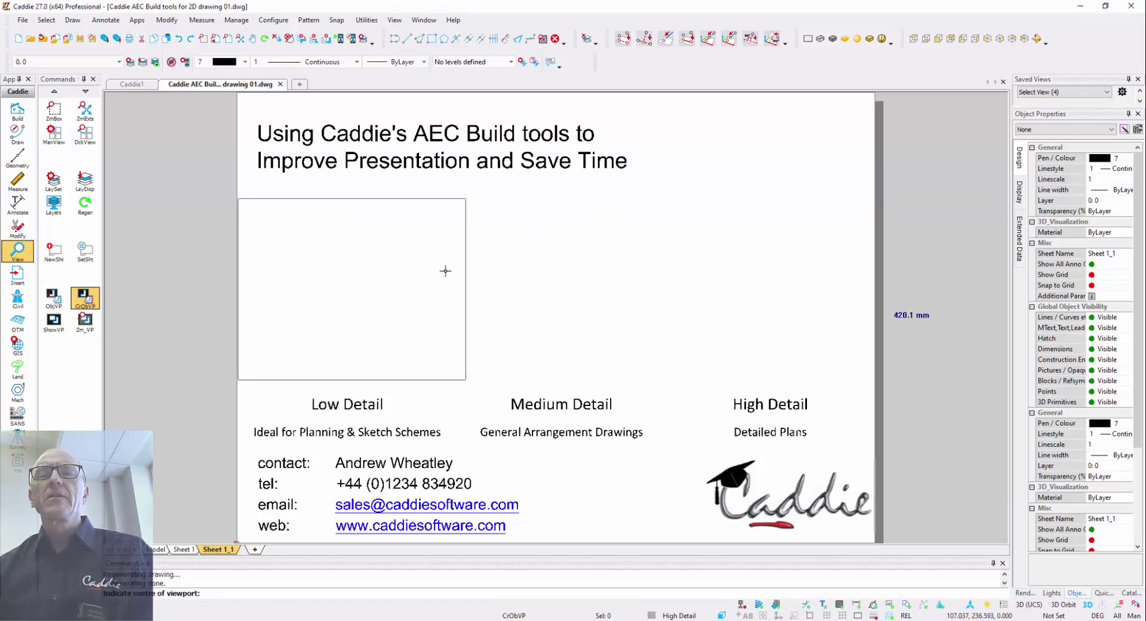
left_click(445, 271)
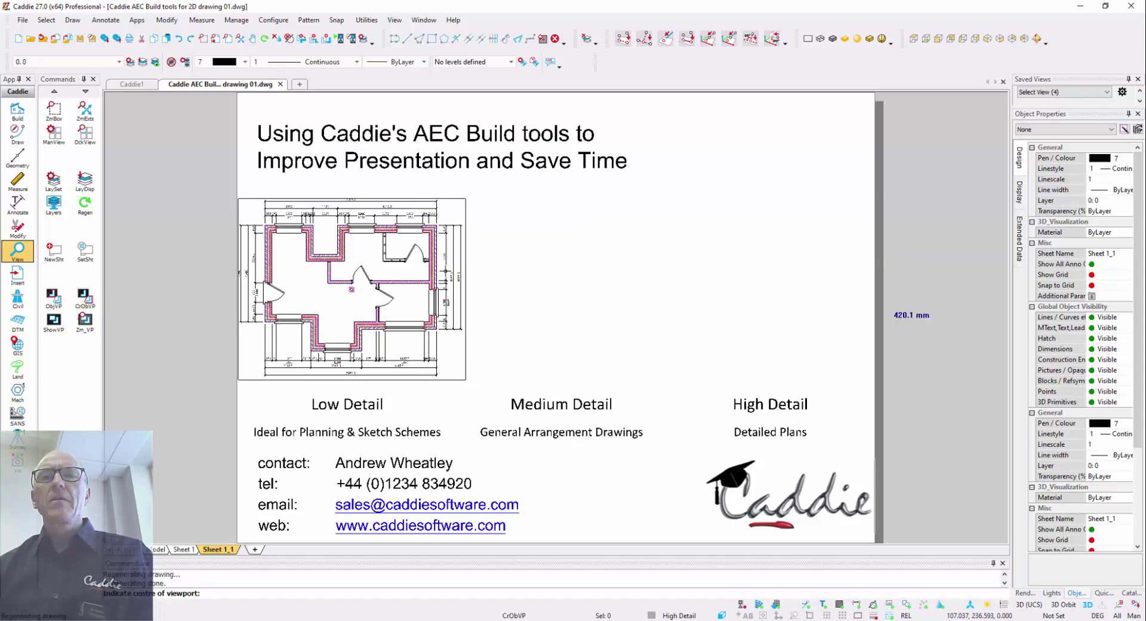
- Copy the 1:50 plan viewport twice to make a row of three adjoining viewports on Sheet 1_1, and regenerate the drawing
key("Return")
key("c")
left_click(237, 380)
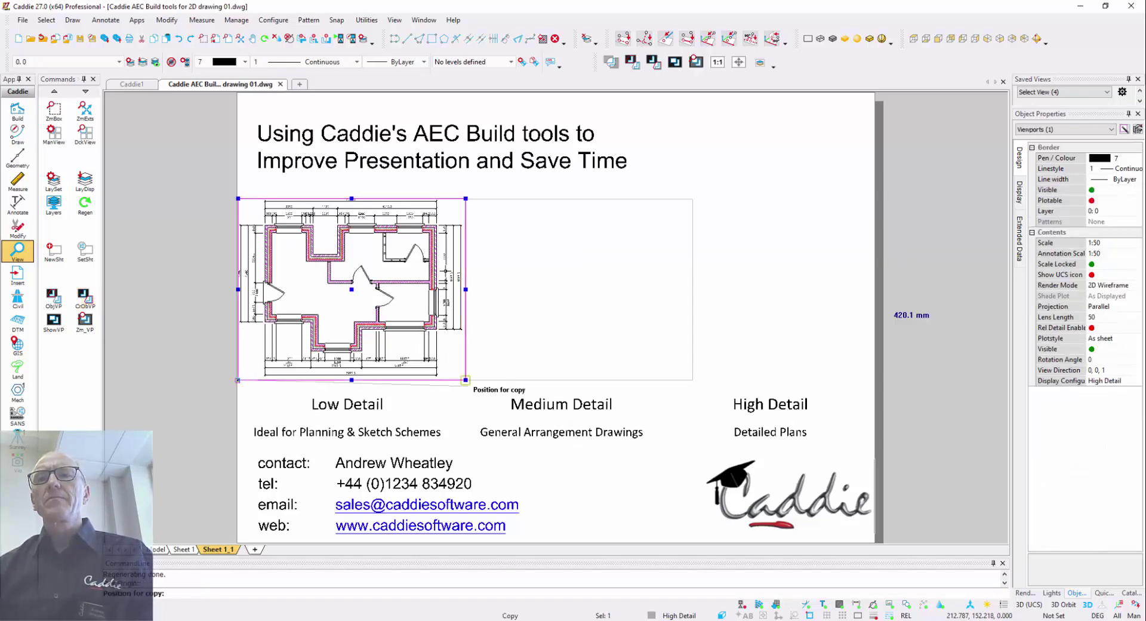
left_click(466, 379)
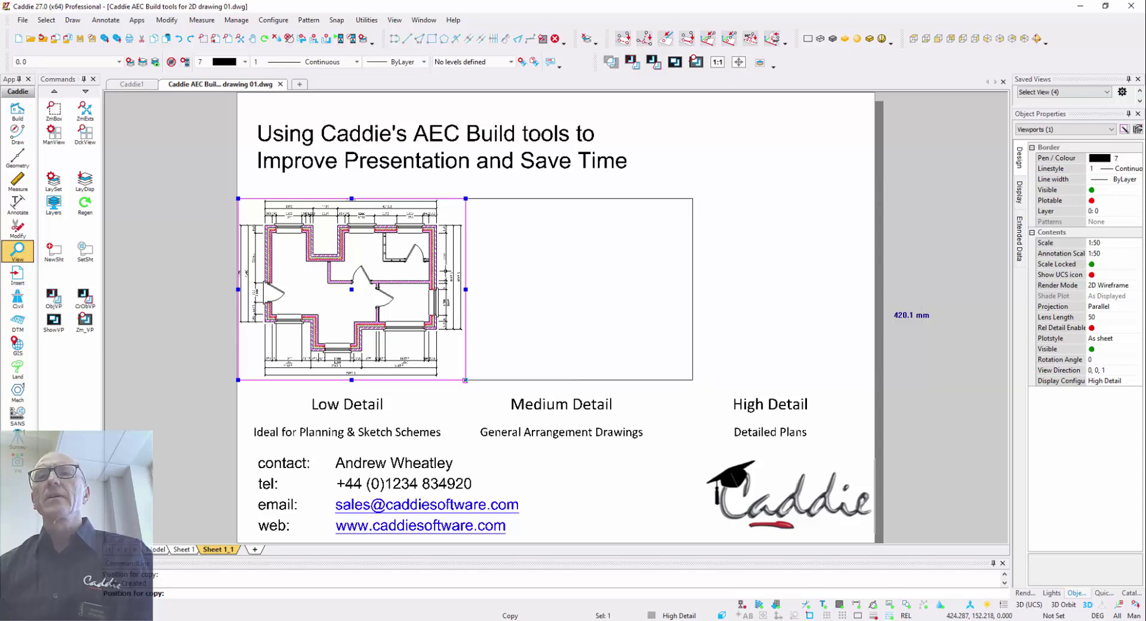
left_click(692, 379)
key("Escape")
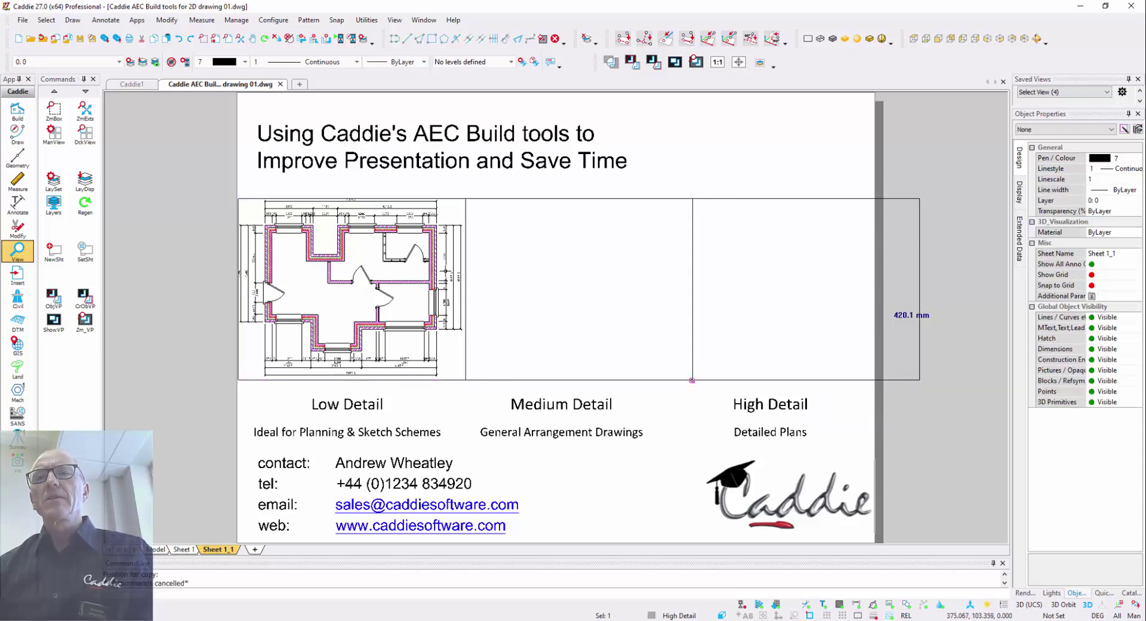
left_click(85, 203)
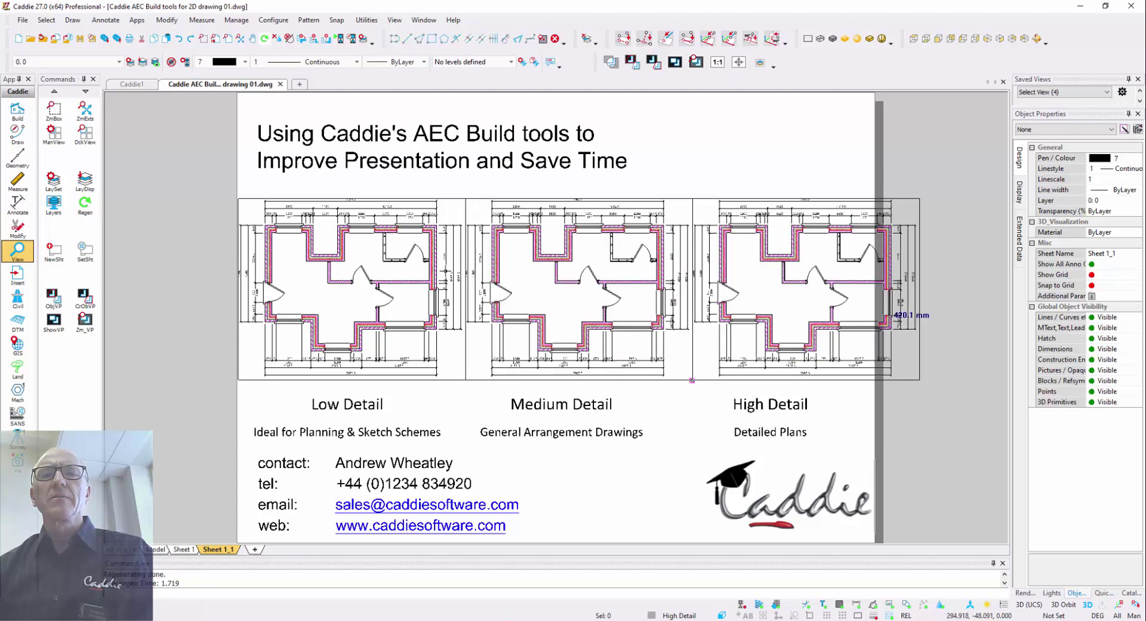
- Change the paper size of Sheet 1_1 to ISO A1 in its sheet setup
right_click(219, 549)
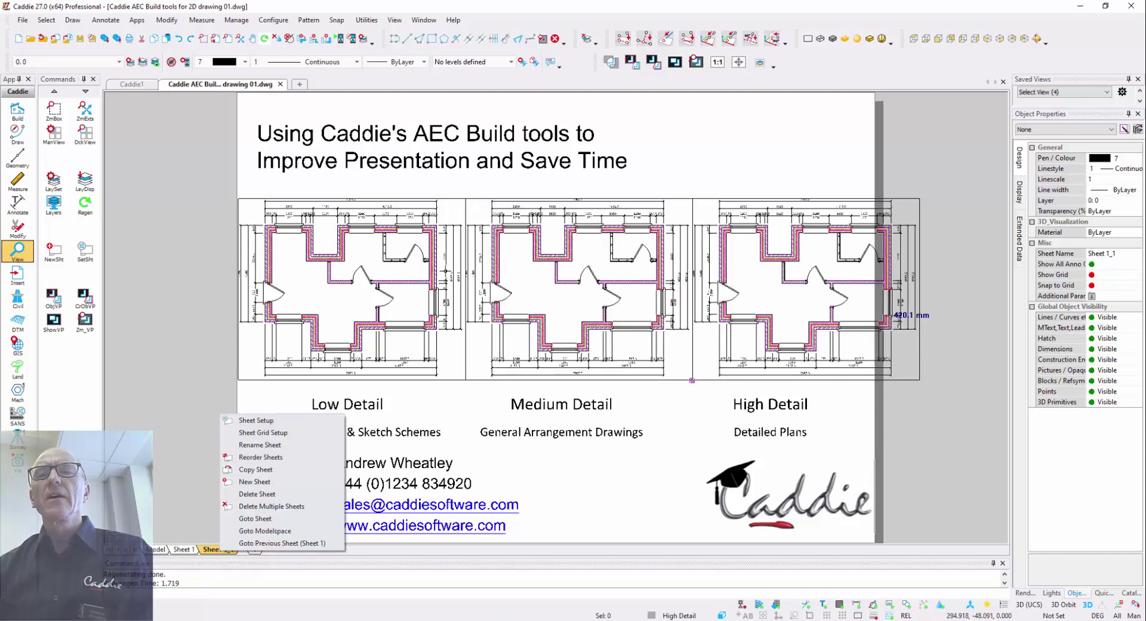
left_click(251, 420)
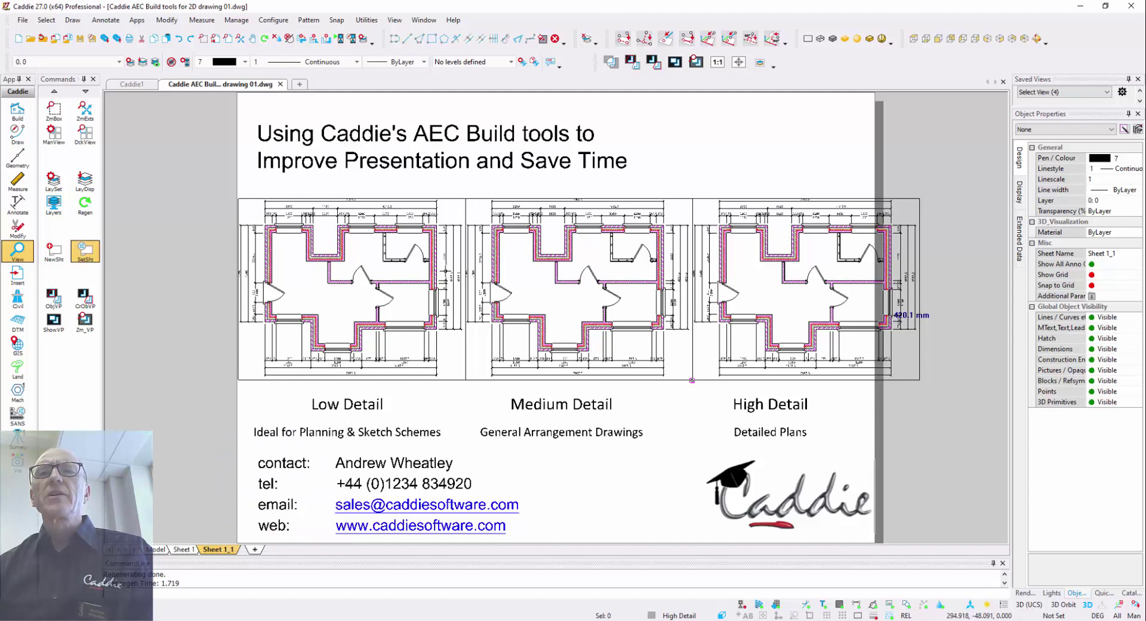
left_click(518, 275)
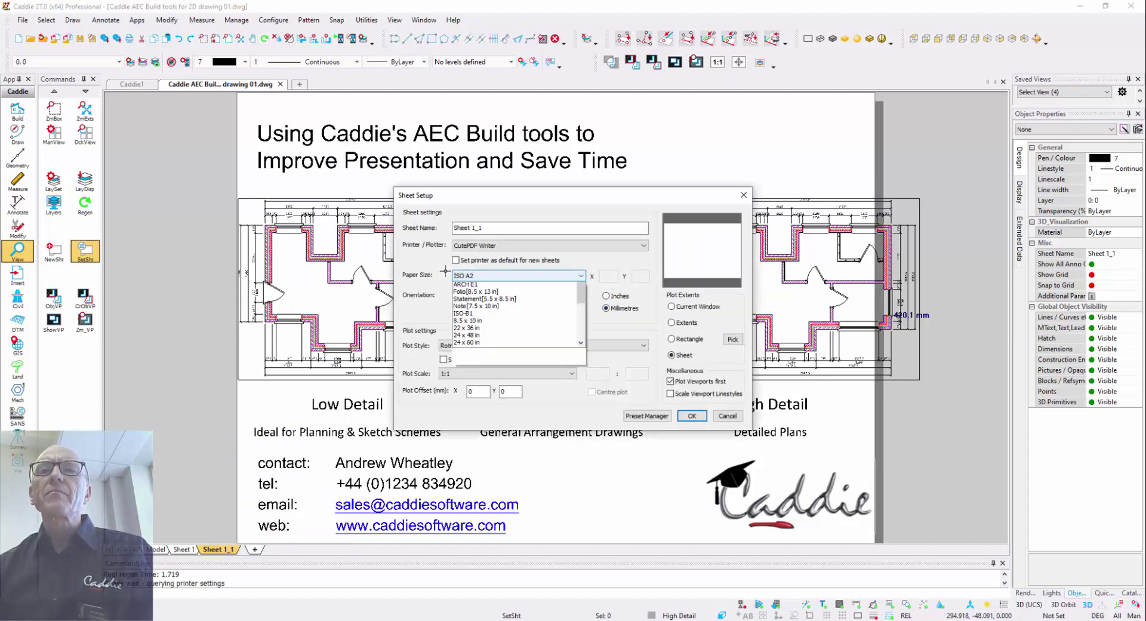
scroll(514, 300, "up", 5)
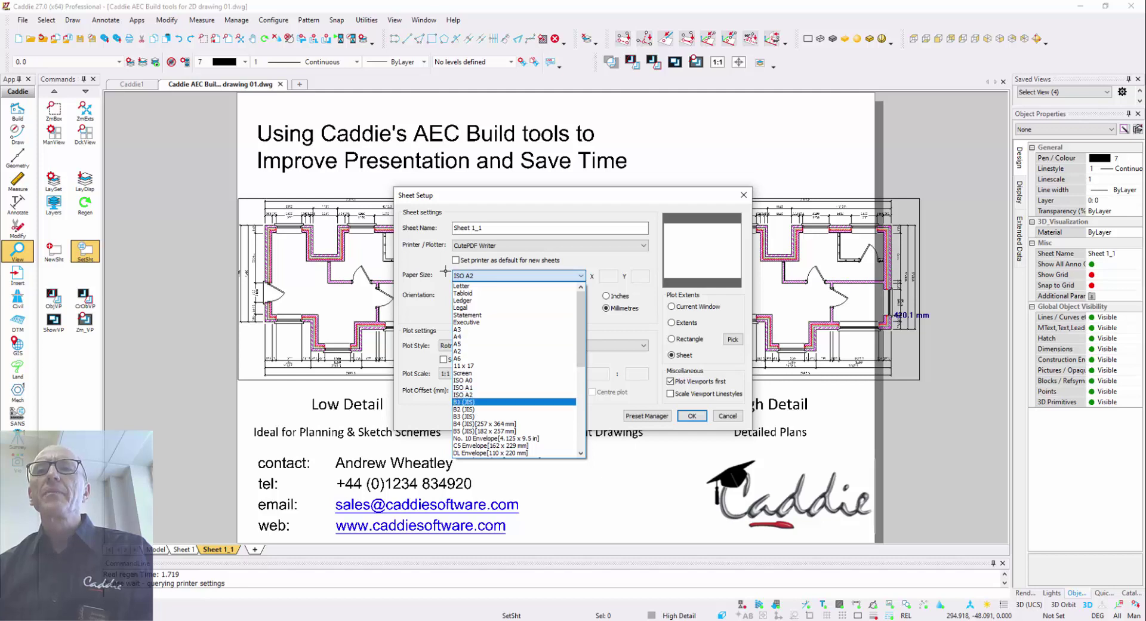
left_click(514, 387)
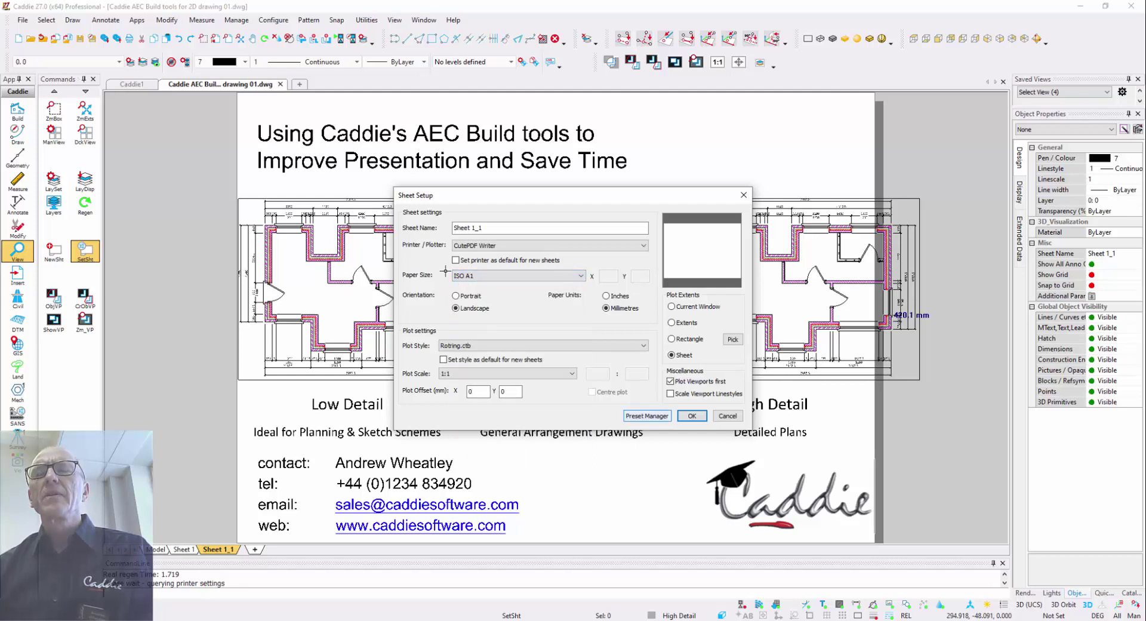
left_click(691, 416)
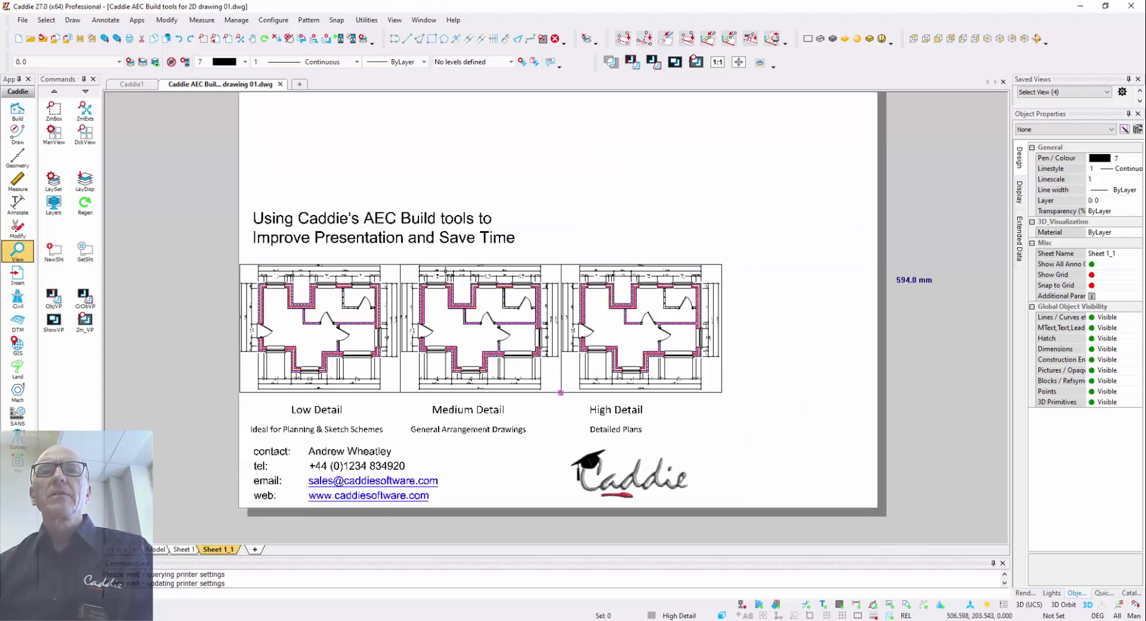
- Set the display configuration of the viewport above the Low Detail caption to Low Detail
scroll(445, 271, "up", 3)
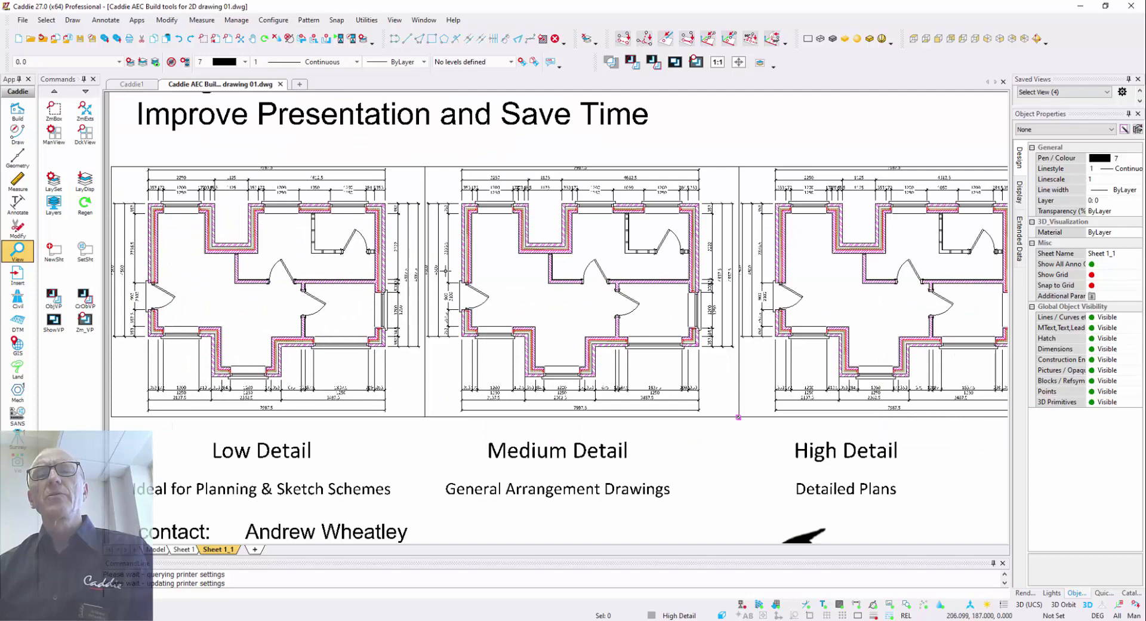
left_click(425, 270)
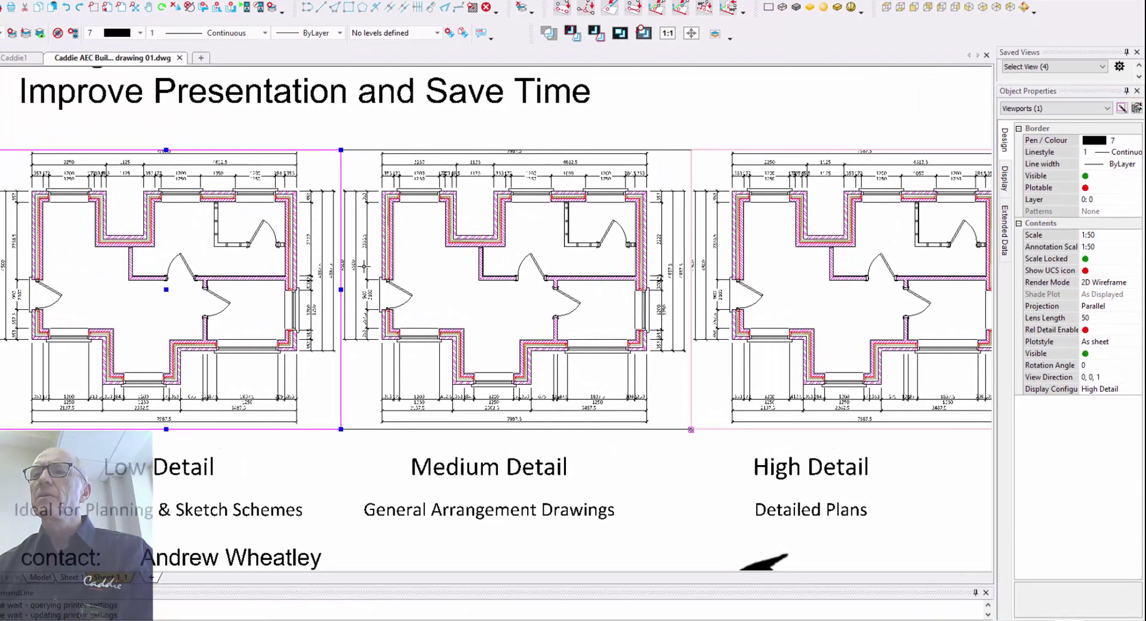
left_click(1109, 388)
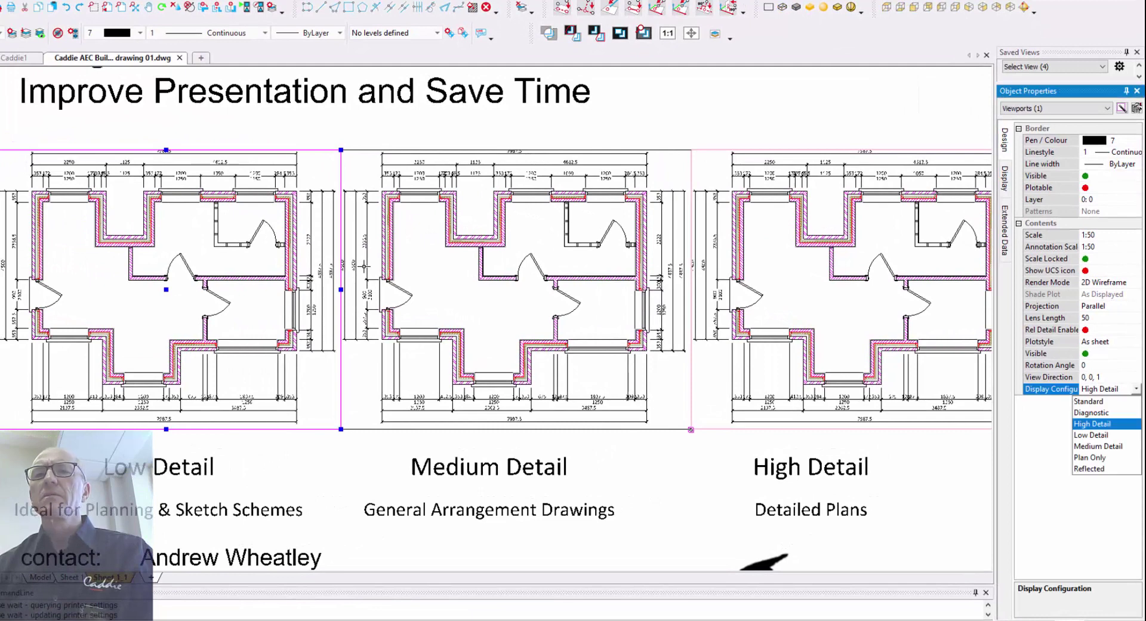
left_click(1091, 434)
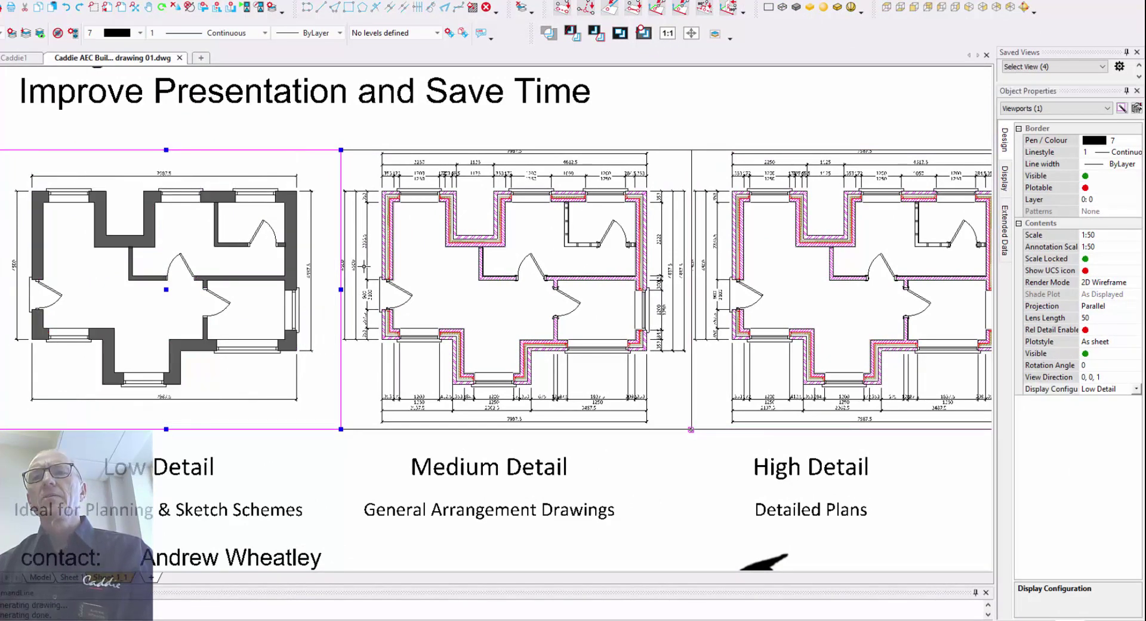
- Set the middle viewport's display configuration to Medium Detail, and select the viewport above the High Detail caption to check its configuration
left_click(364, 266)
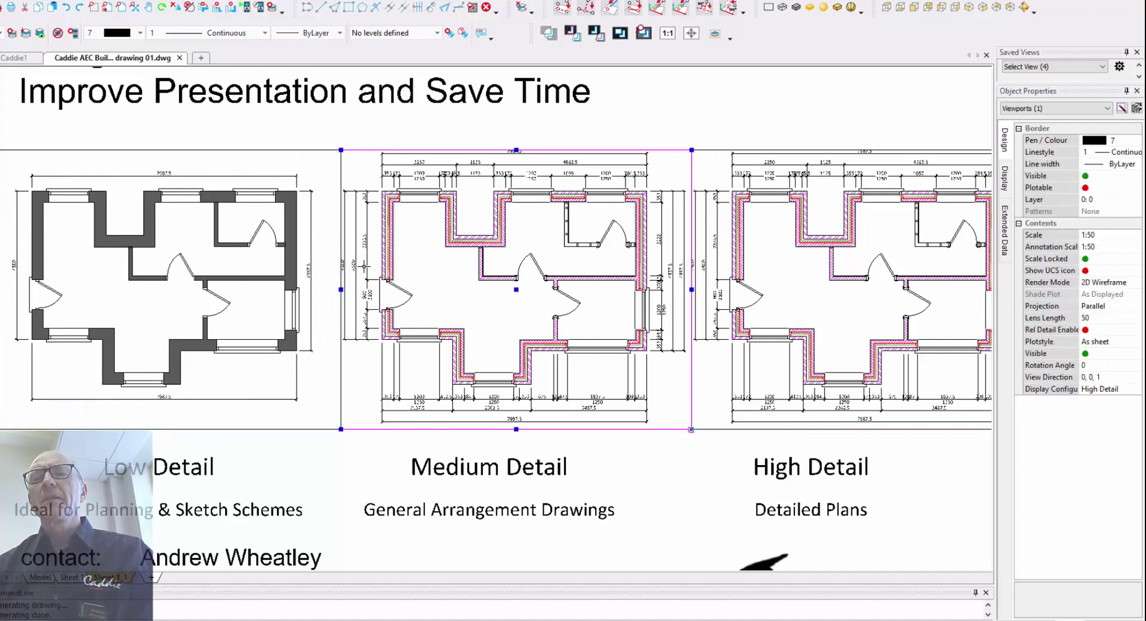
left_click(1100, 388)
left_click(866, 429)
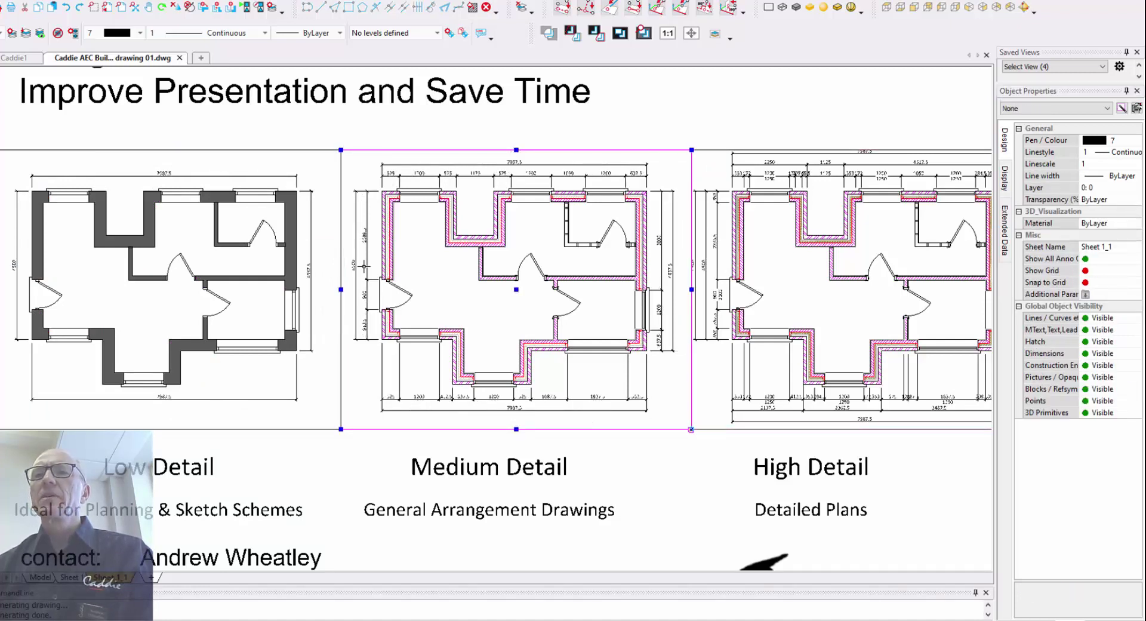
scroll(364, 266, "down", 2)
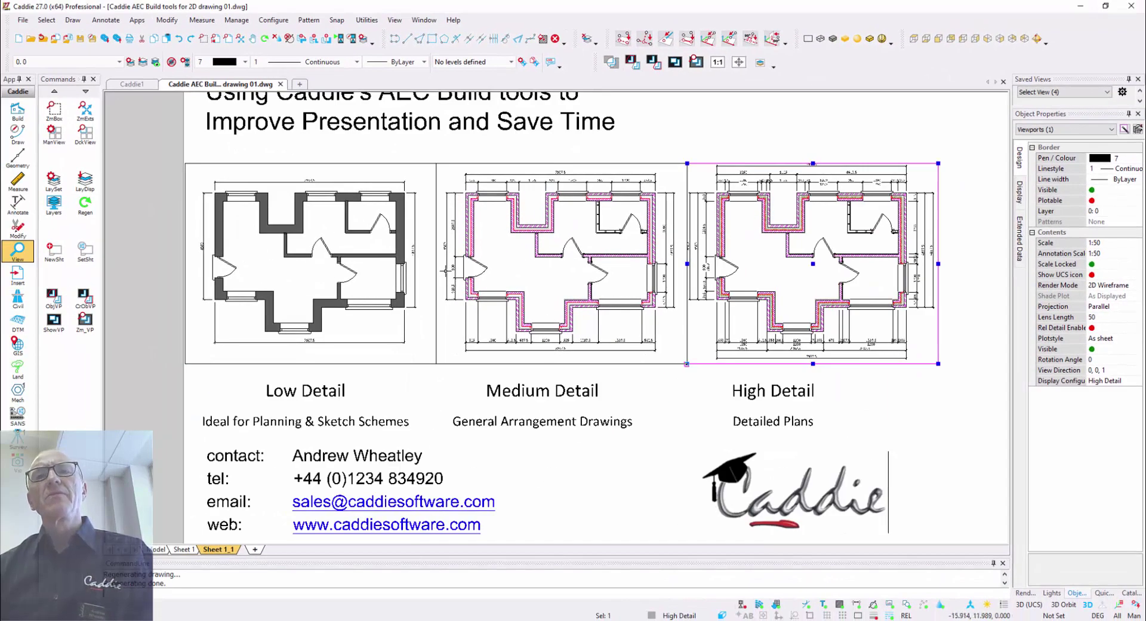
- Review the plan in model space and the three detail viewports on Sheet 1, and return to model space
left_click(156, 548)
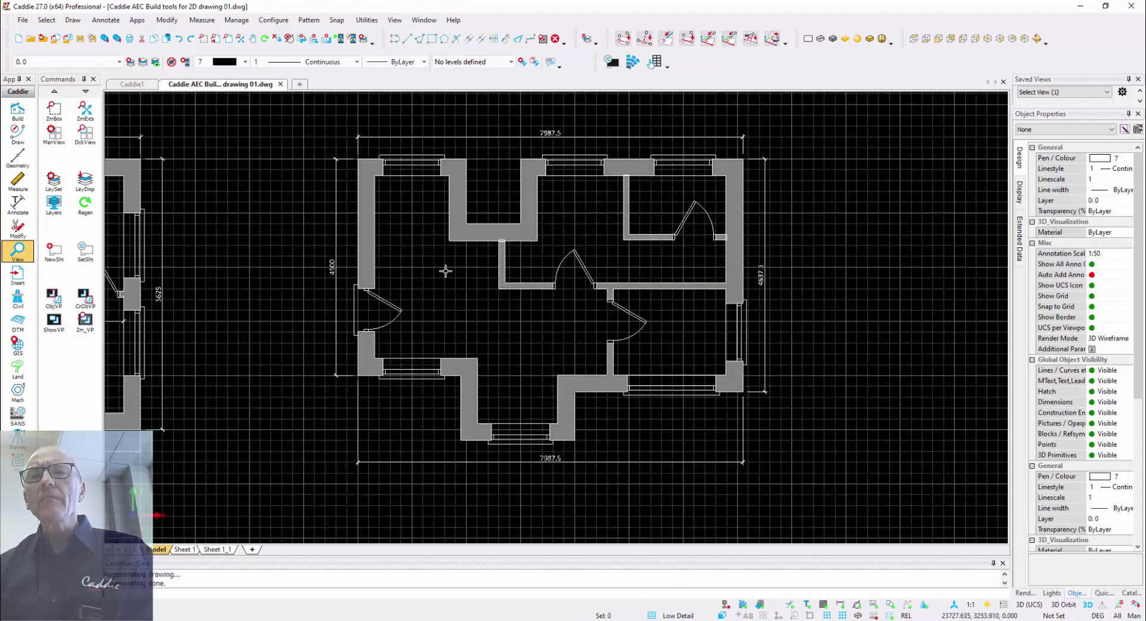
left_click(185, 549)
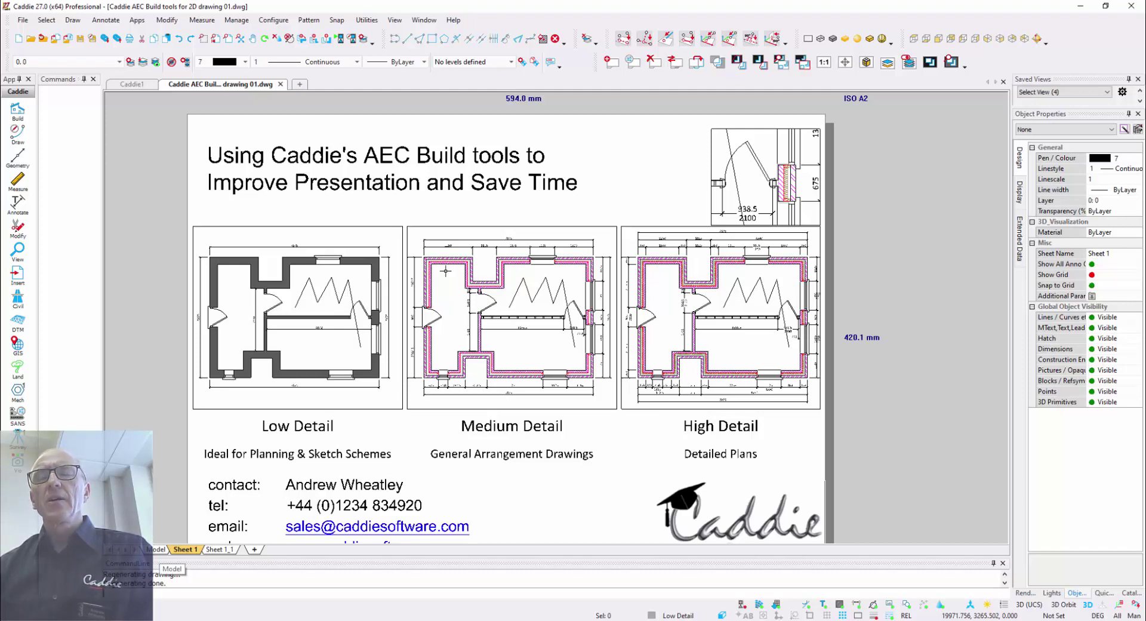
left_click(157, 550)
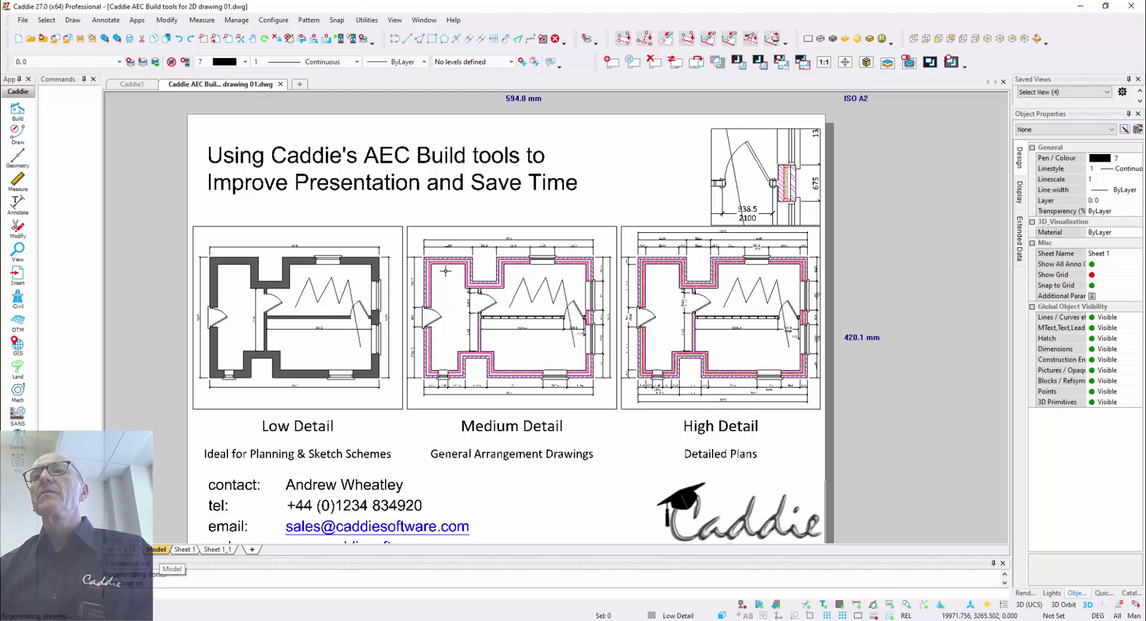